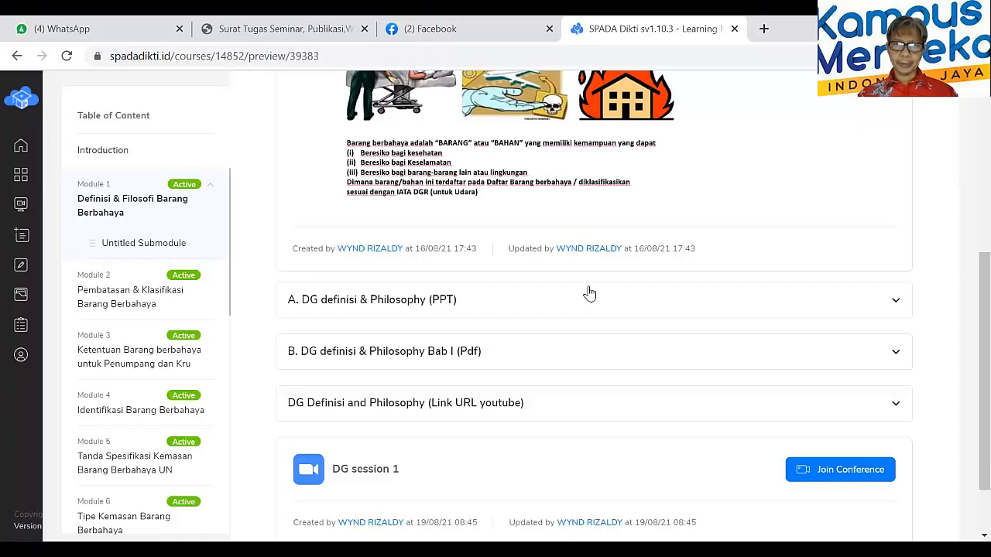
# - Open Module 1's untitled submodule with the DG definition discussion for editing
pyautogui.scroll(-1, 565, 351)
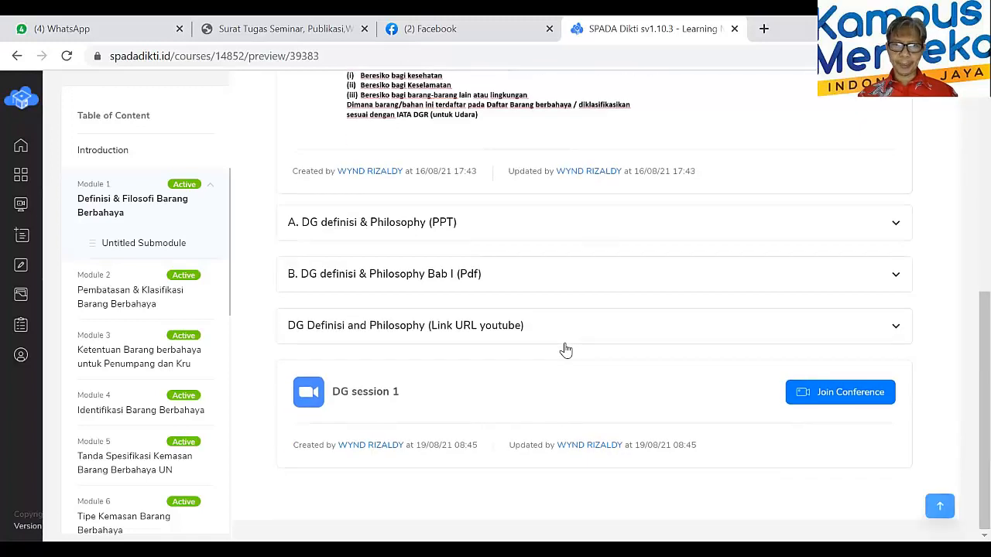
pyautogui.scroll(1, 565, 349)
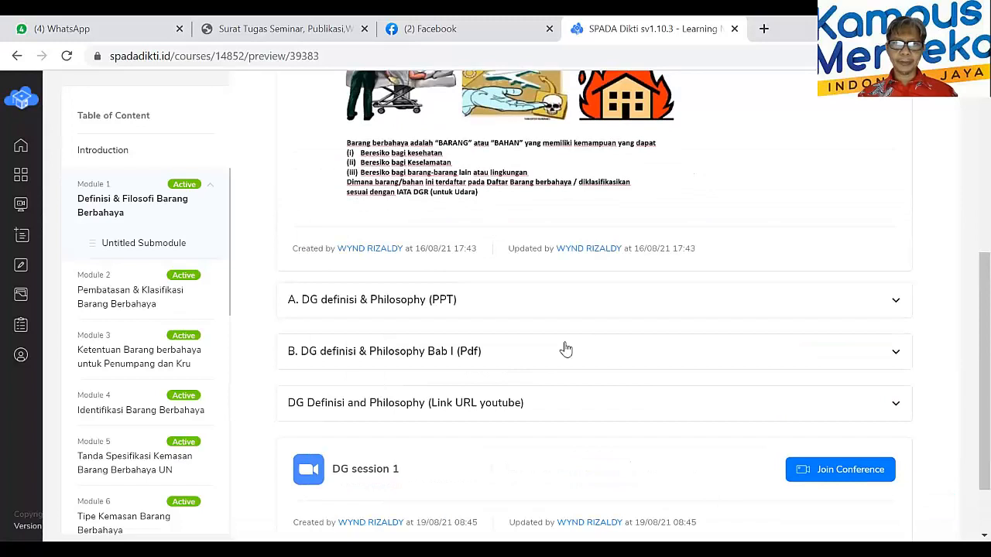
pyautogui.scroll(2, 565, 349)
pyautogui.scroll(-2, 569, 348)
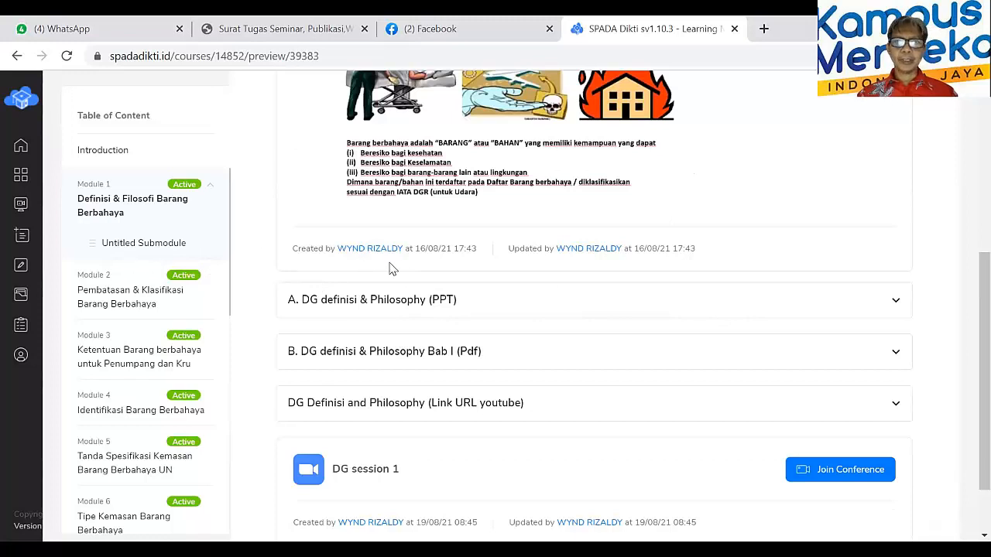
pyautogui.click(120, 249)
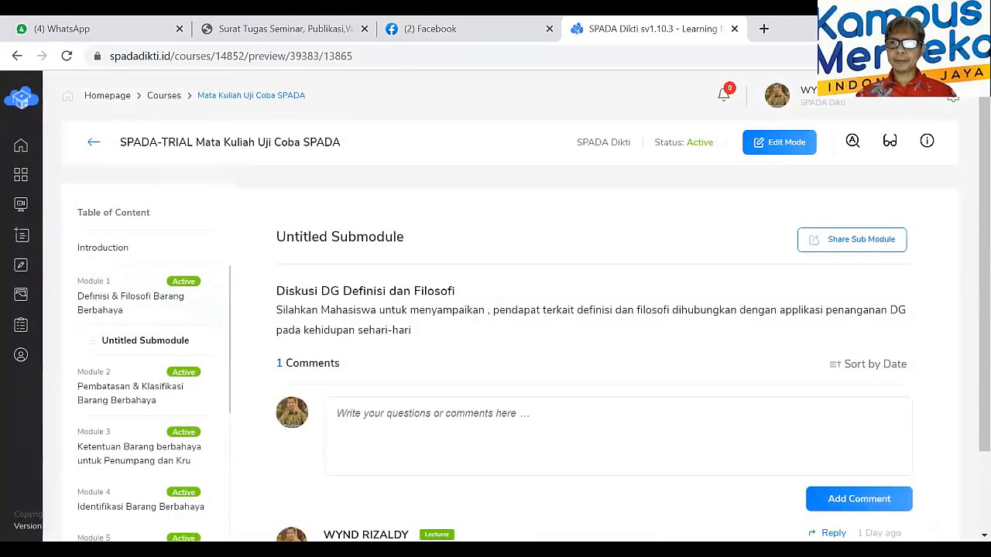
pyautogui.click(793, 144)
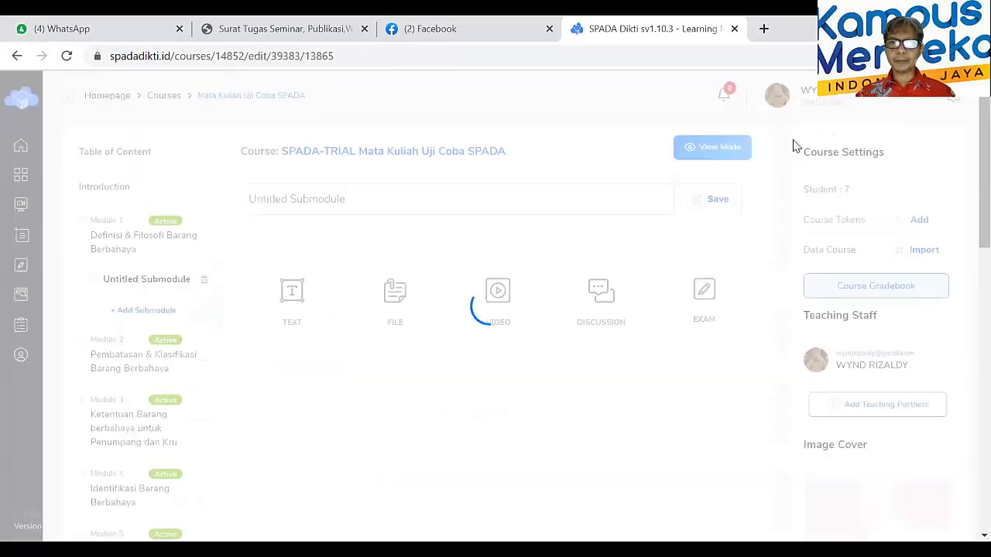
# - Rename the untitled submodule as "Diskusi" and save it
pyautogui.moveTo(360, 205); pyautogui.dragTo(248, 199)
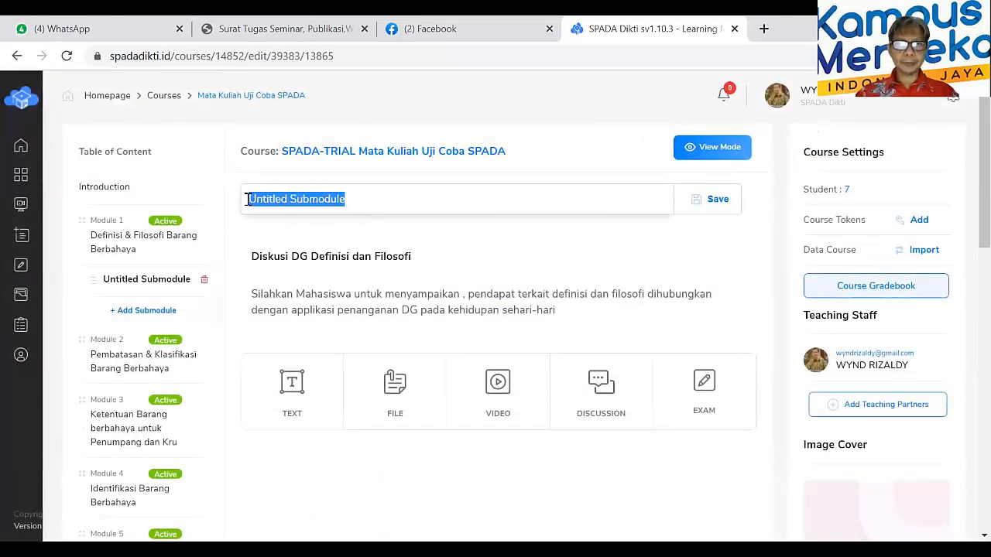
pyautogui.write('Diskusi')
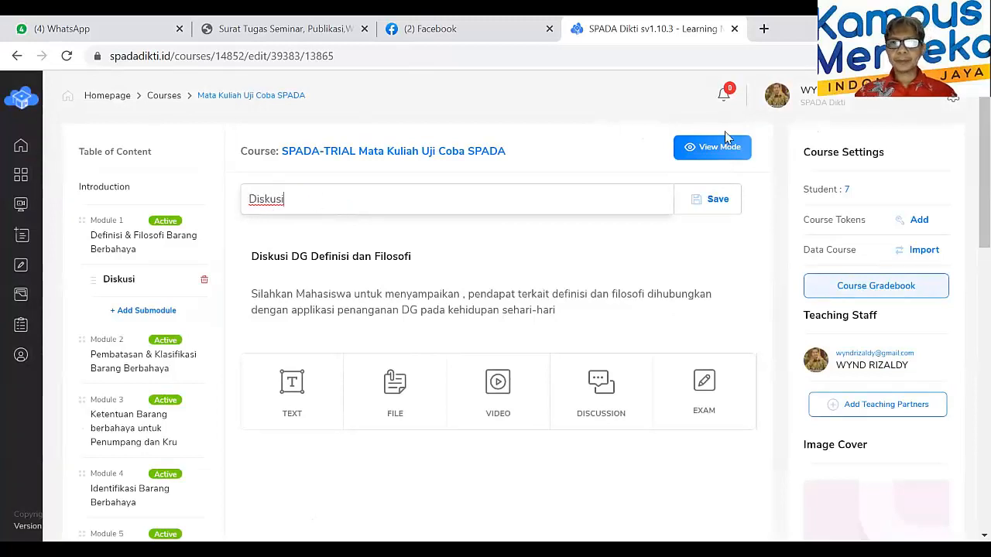
pyautogui.click(716, 200)
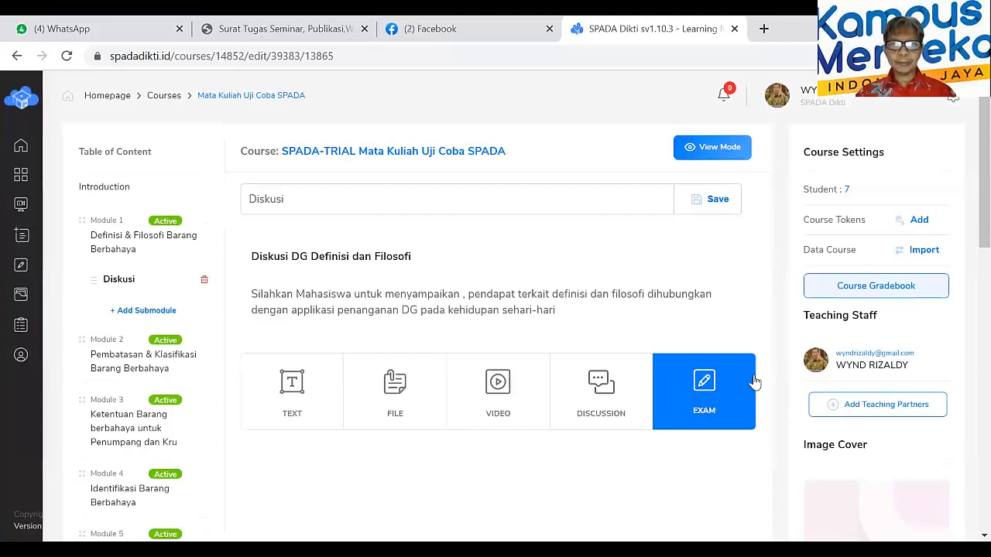
# - Add an exam to the Diskusi submodule and title it "Pre assestment Module 1"
pyautogui.click(710, 387)
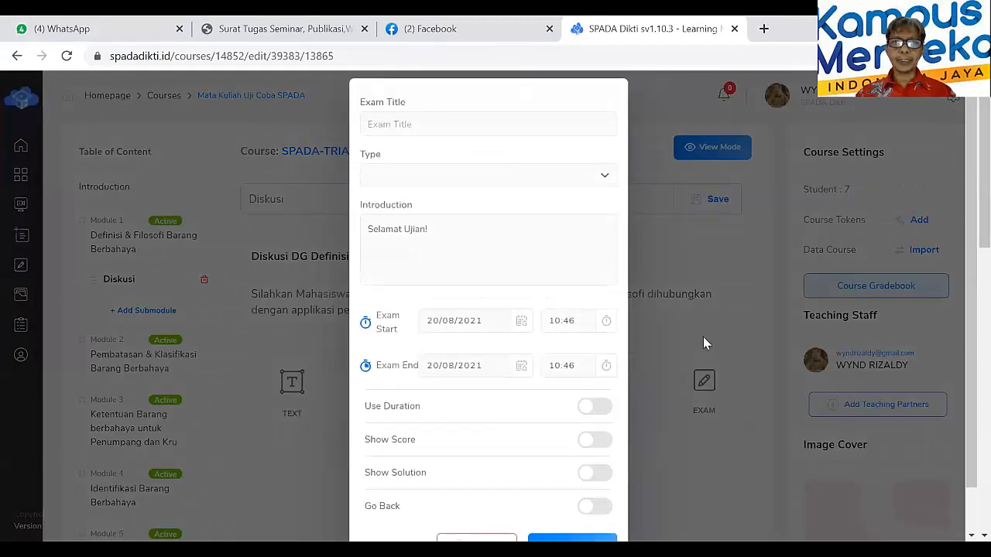
pyautogui.click(387, 126)
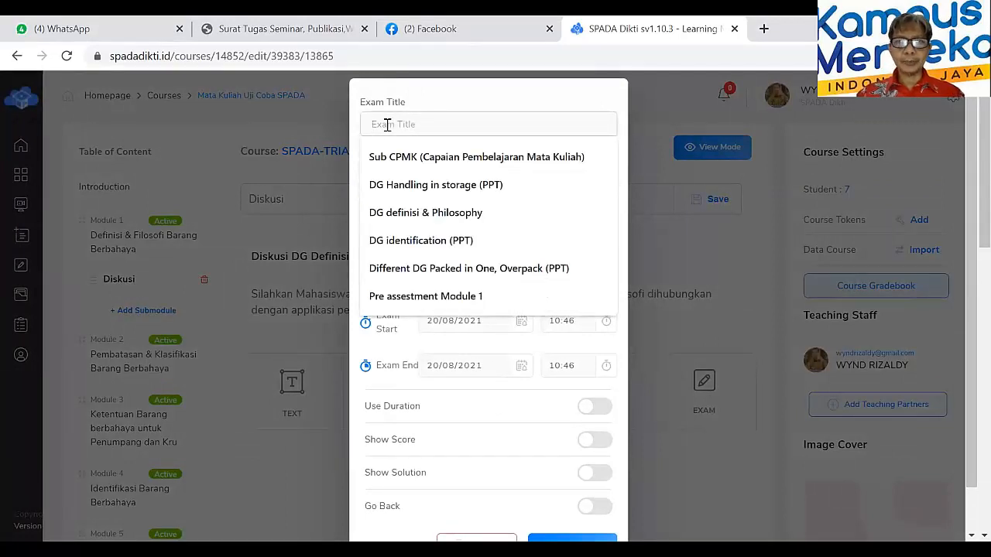
pyautogui.click(412, 295)
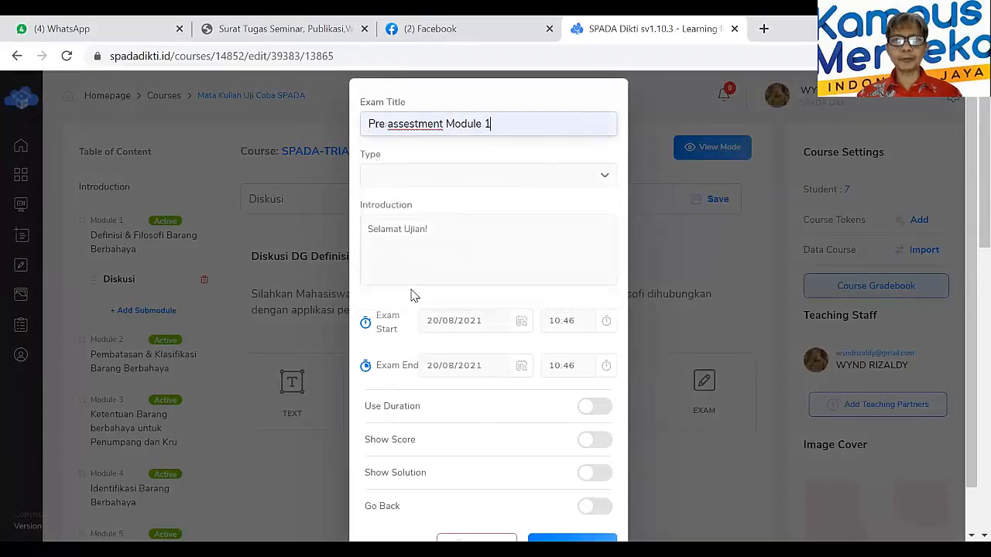
pyautogui.click(608, 178)
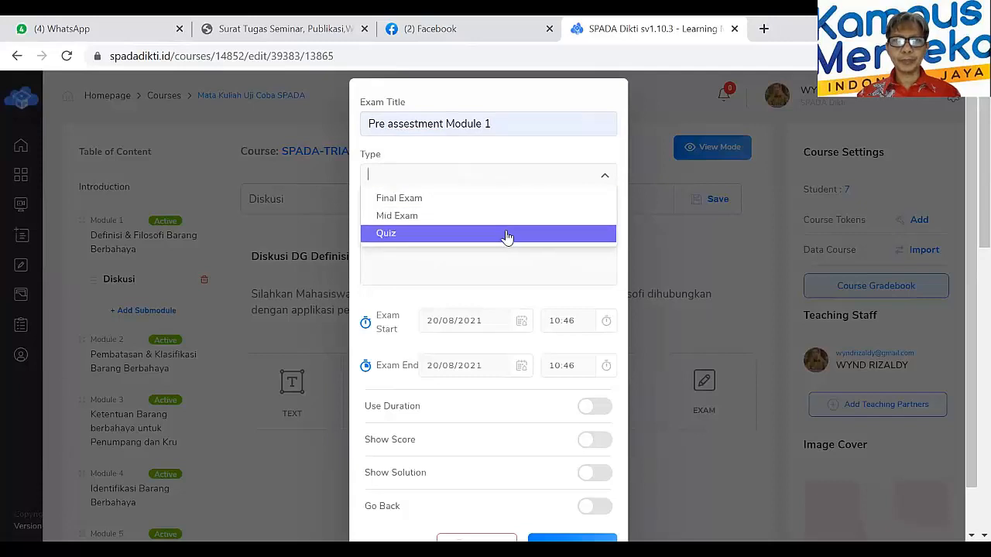
pyautogui.write('Ase')
pyautogui.write('sest')
pyautogui.write('ment')
pyautogui.hotkey('ctrl', 'a')
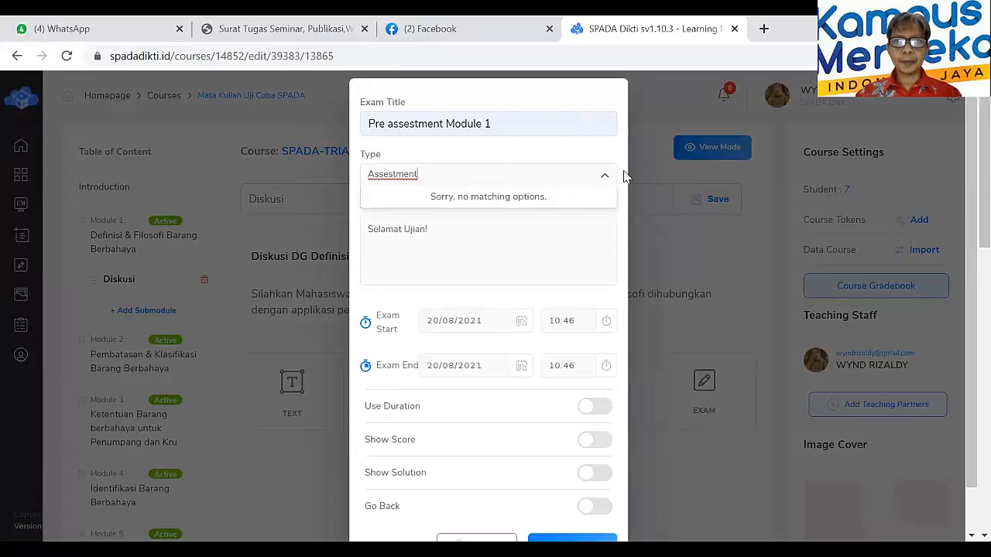
# - Set the exam type to Quiz
pyautogui.click(607, 177)
pyautogui.click(608, 175)
pyautogui.click(517, 234)
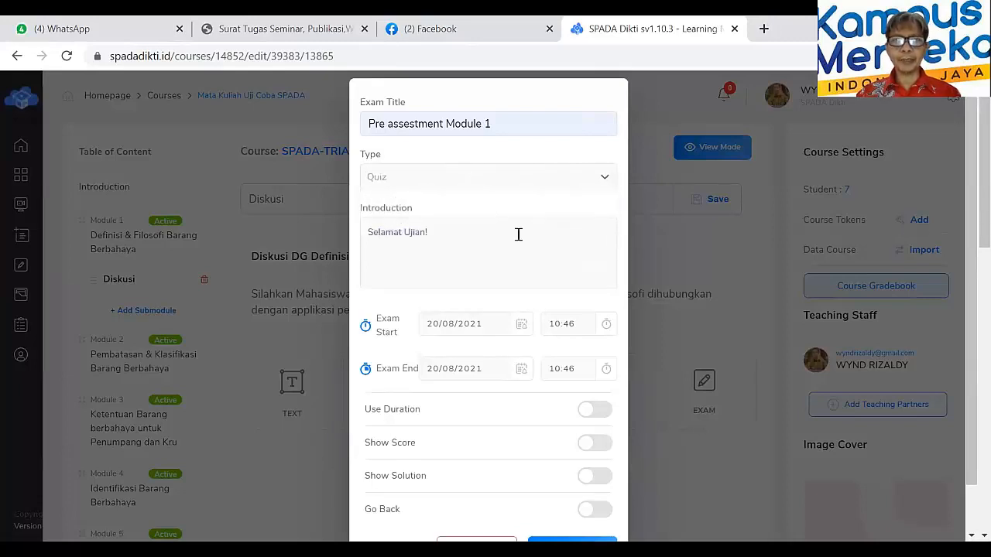
# - Replace the exam's introduction text with "silahkan di isi"
pyautogui.moveTo(436, 231); pyautogui.dragTo(369, 232)
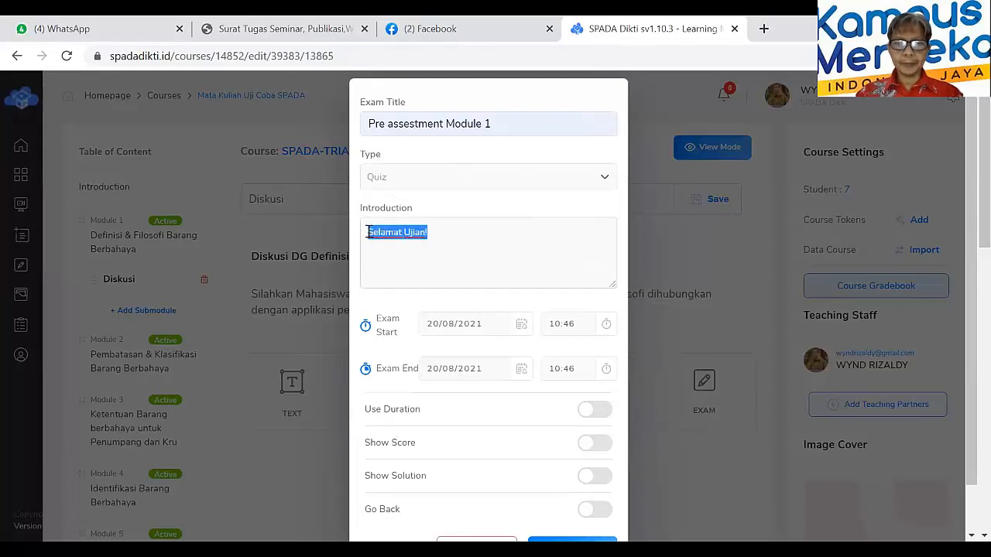
pyautogui.write('Silh')
pyautogui.write('hkan di isi')
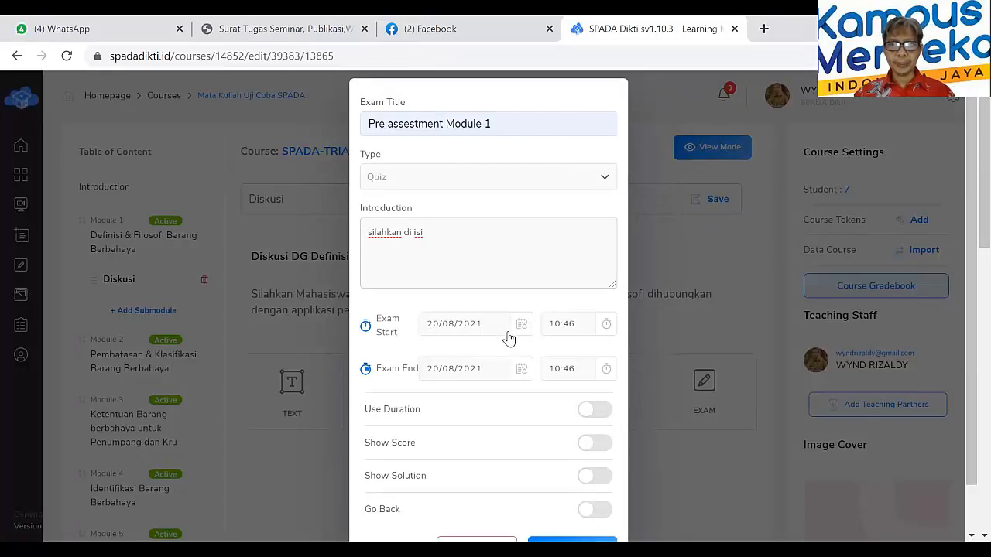
# - Set the exam end time to 11:46
pyautogui.click(606, 375)
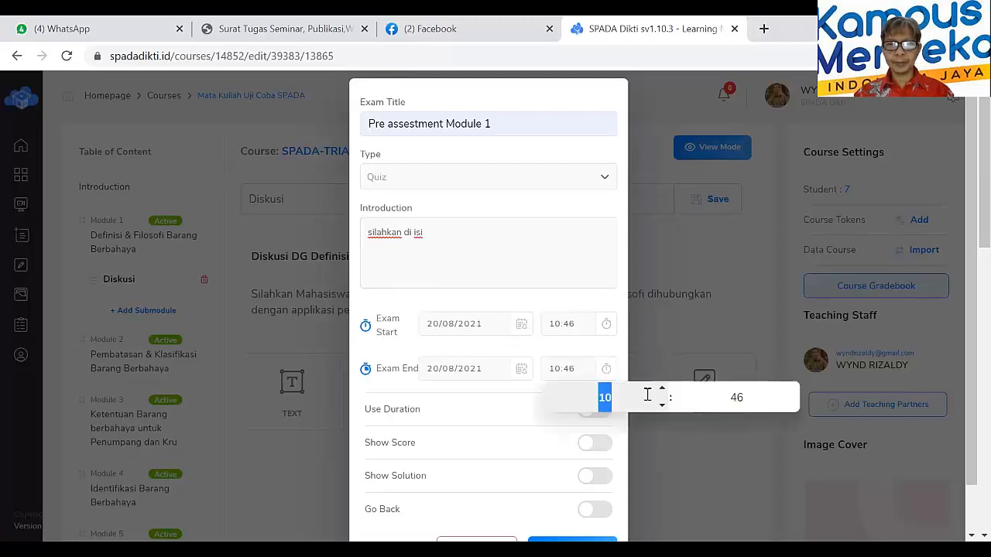
pyautogui.click(662, 392)
pyautogui.click(663, 392)
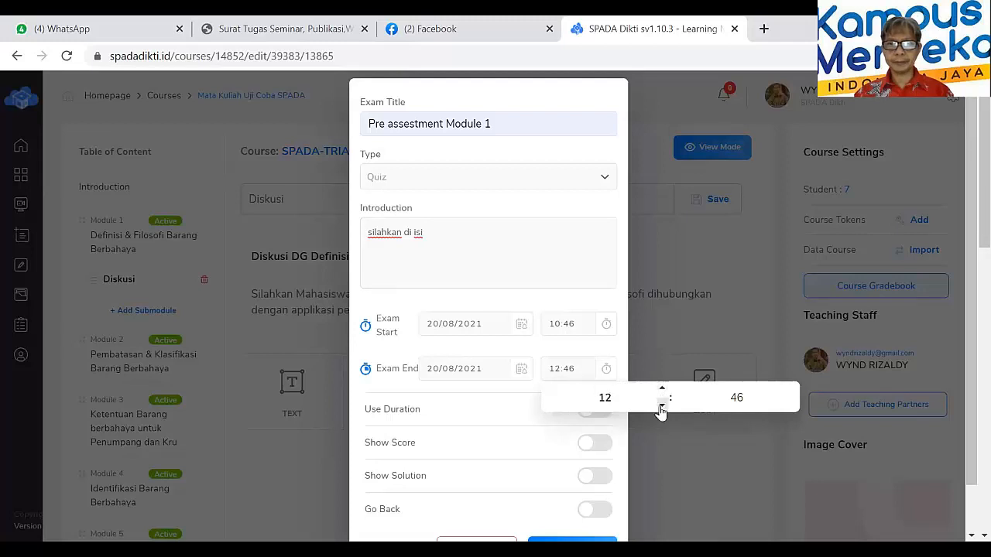
pyautogui.click(697, 435)
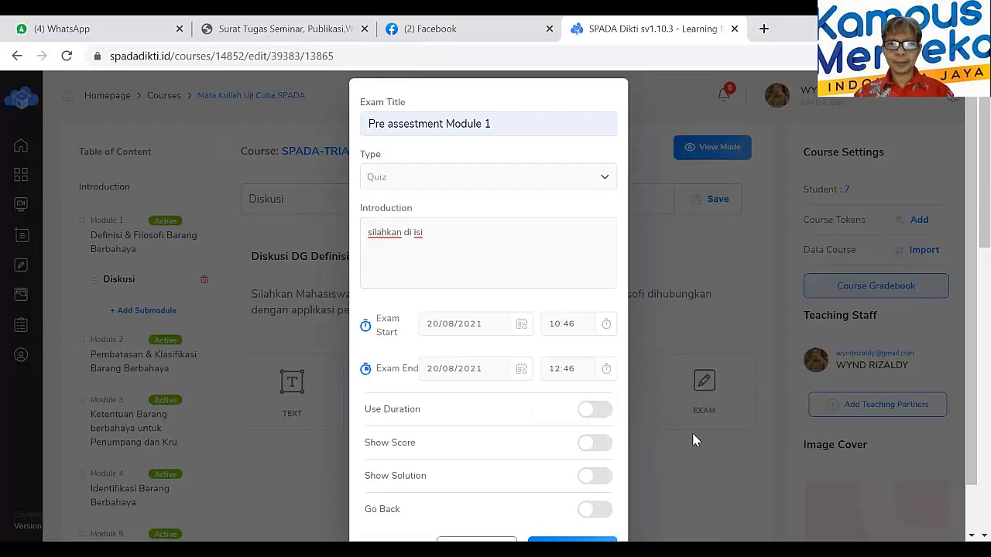
pyautogui.click(606, 373)
pyautogui.click(662, 408)
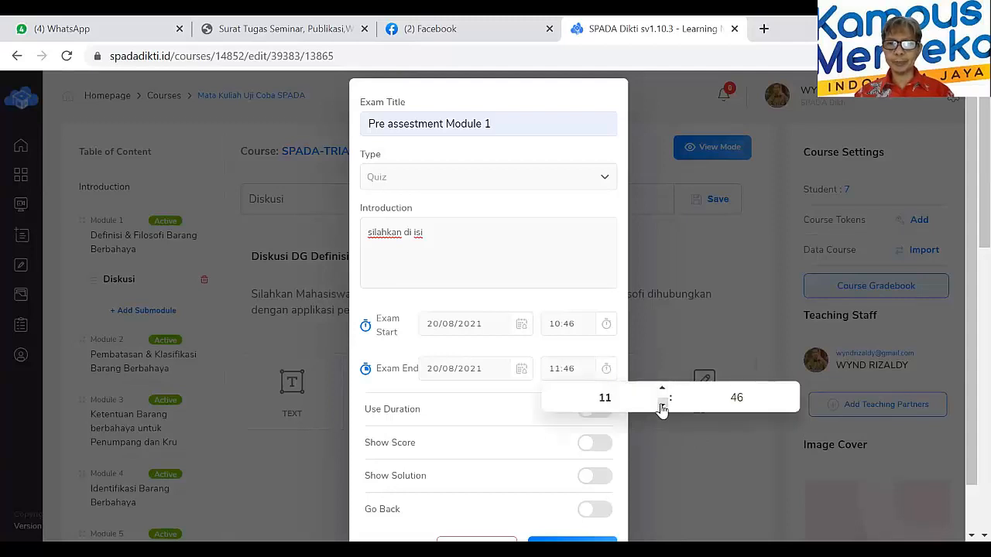
pyautogui.click(662, 408)
pyautogui.click(661, 387)
pyautogui.click(738, 435)
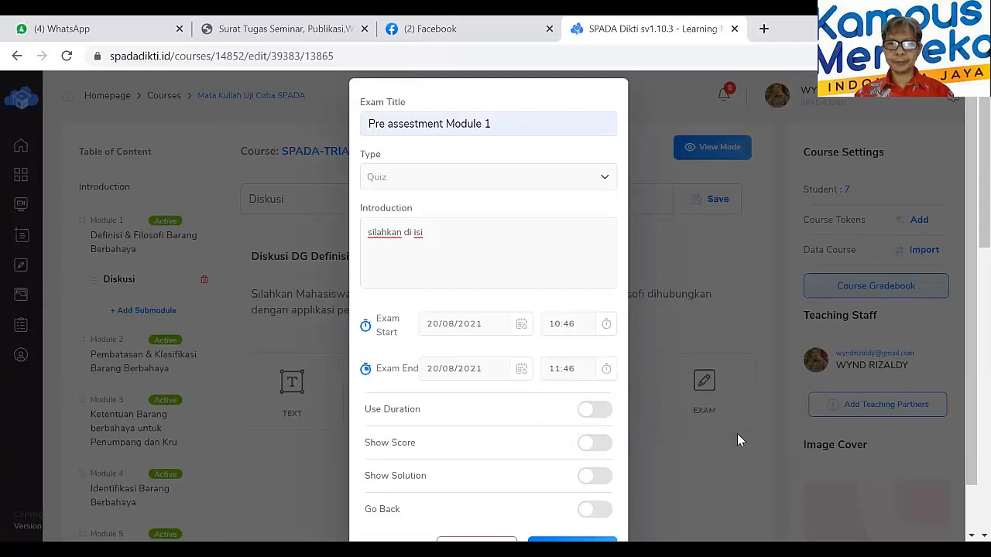
# - Set the exam end time to 11:00
pyautogui.click(606, 375)
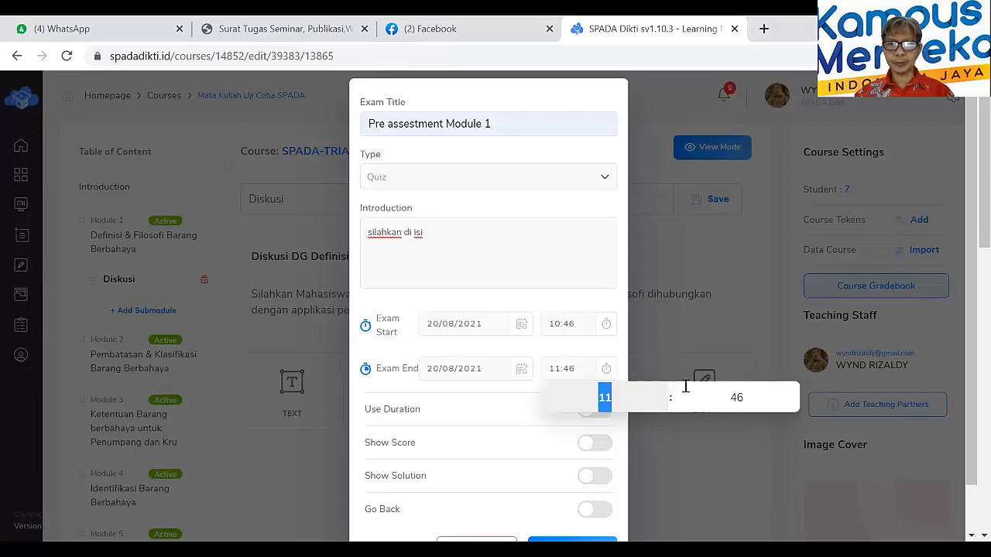
pyautogui.click(792, 404)
pyautogui.click(793, 389)
pyautogui.click(794, 389)
pyautogui.click(793, 389)
pyautogui.click(793, 389)
pyautogui.click(793, 389)
pyautogui.click(794, 389)
pyautogui.click(793, 404)
pyautogui.click(792, 404)
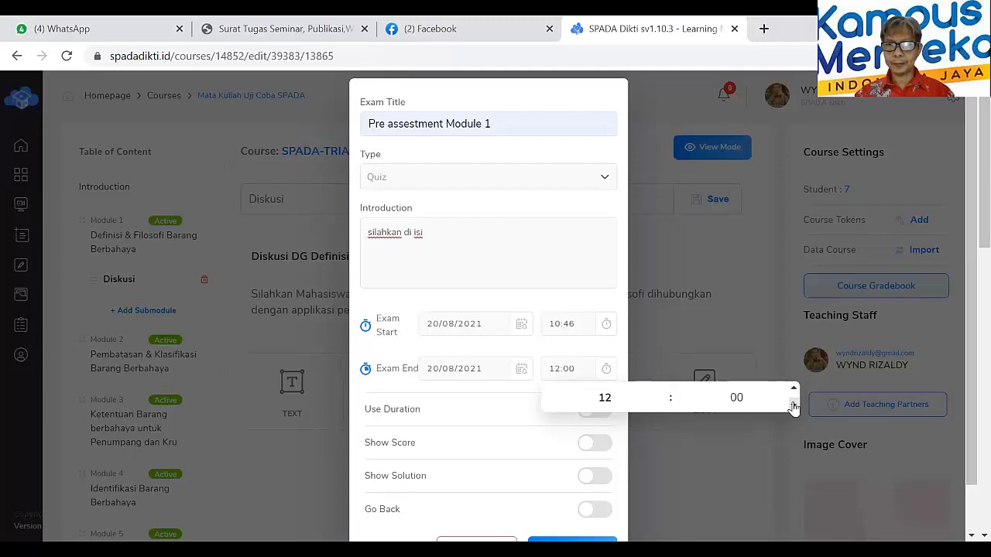
pyautogui.click(662, 403)
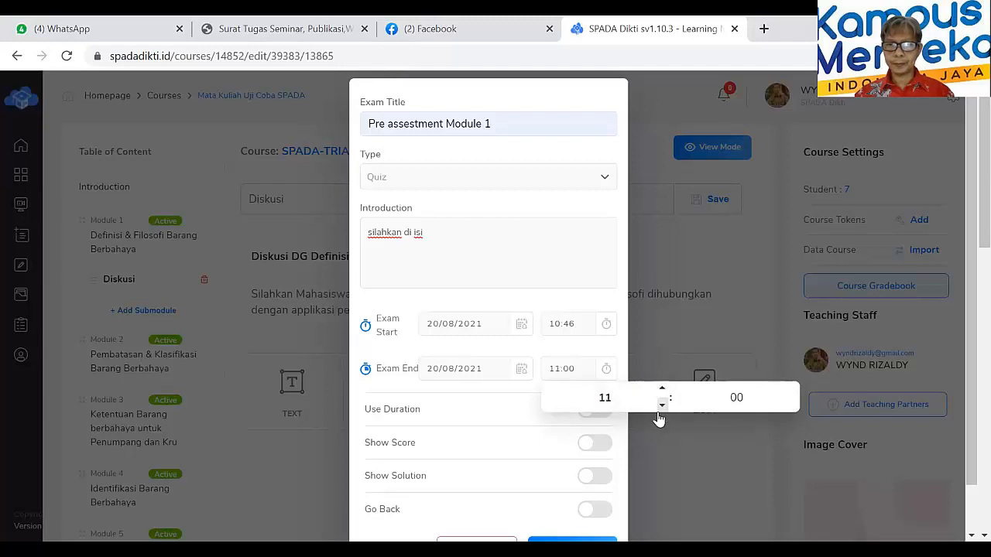
pyautogui.click(654, 453)
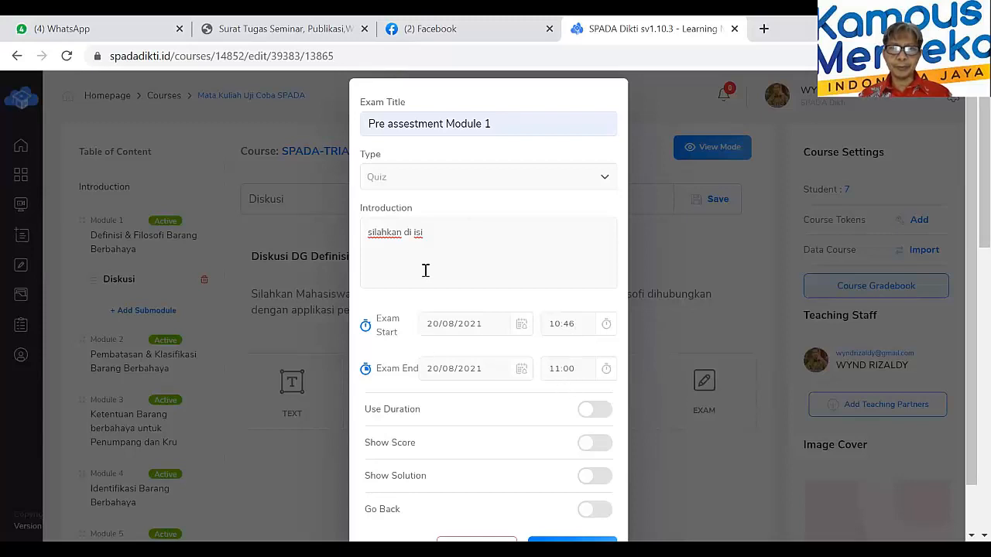
# - Enable Show Score and Go Back for the exam and submit it
pyautogui.scroll(-1, 522, 405)
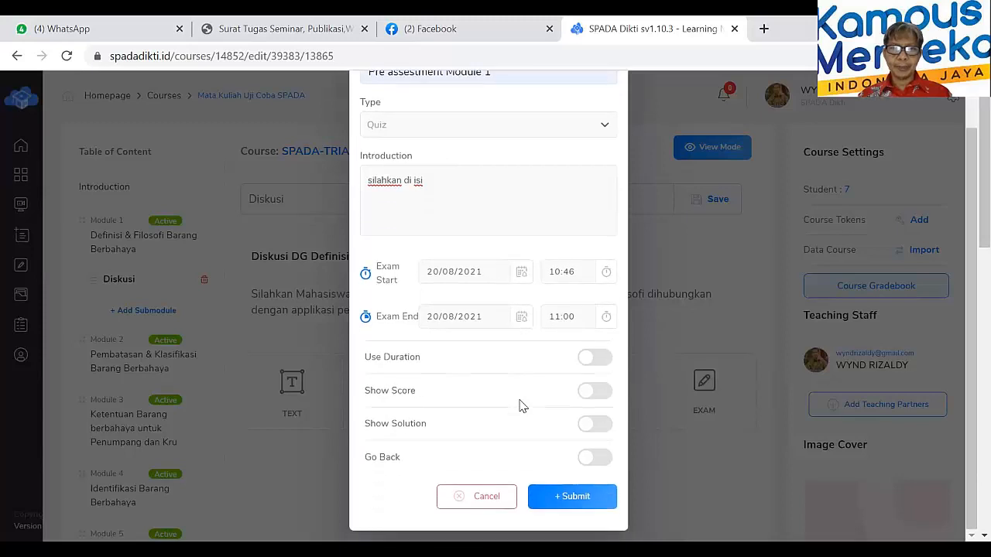
pyautogui.click(593, 397)
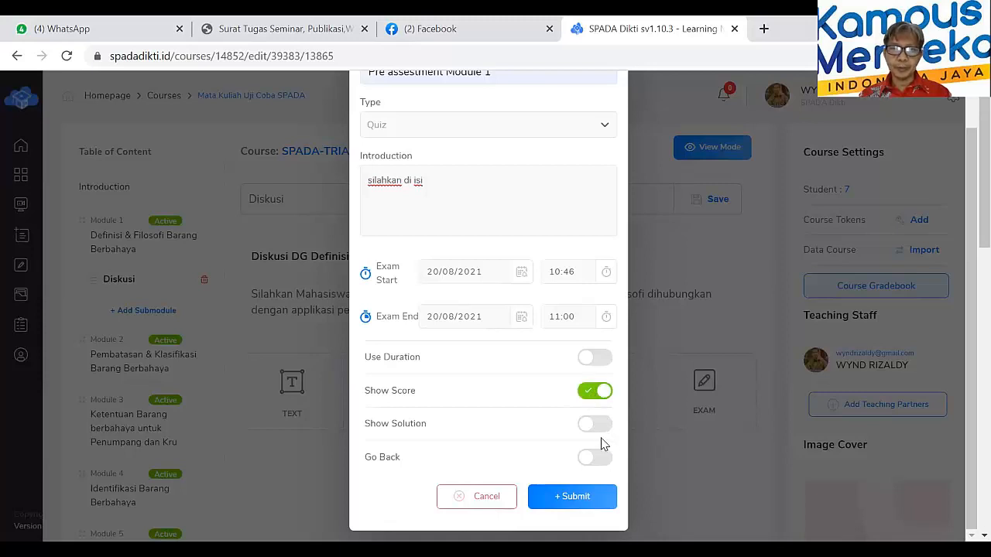
pyautogui.click(588, 463)
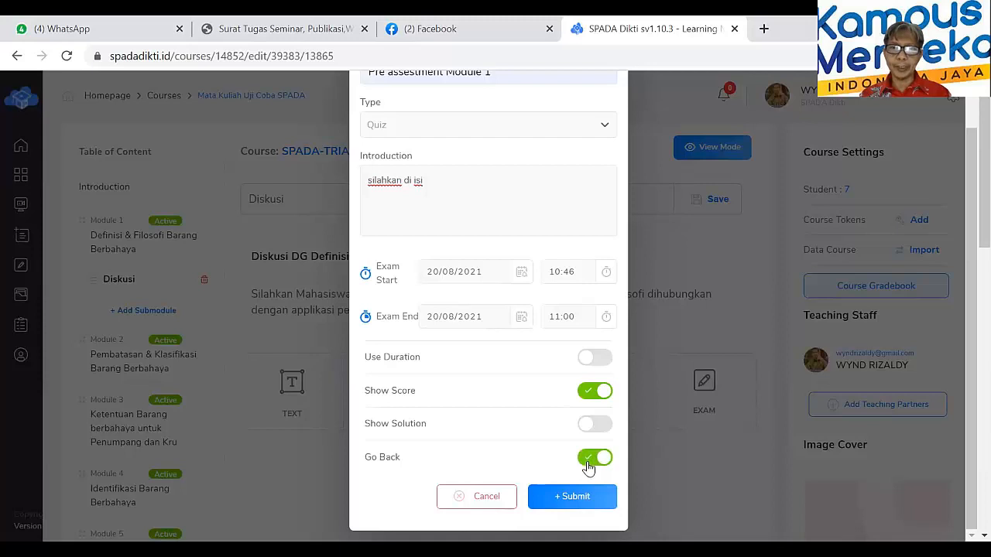
pyautogui.click(589, 504)
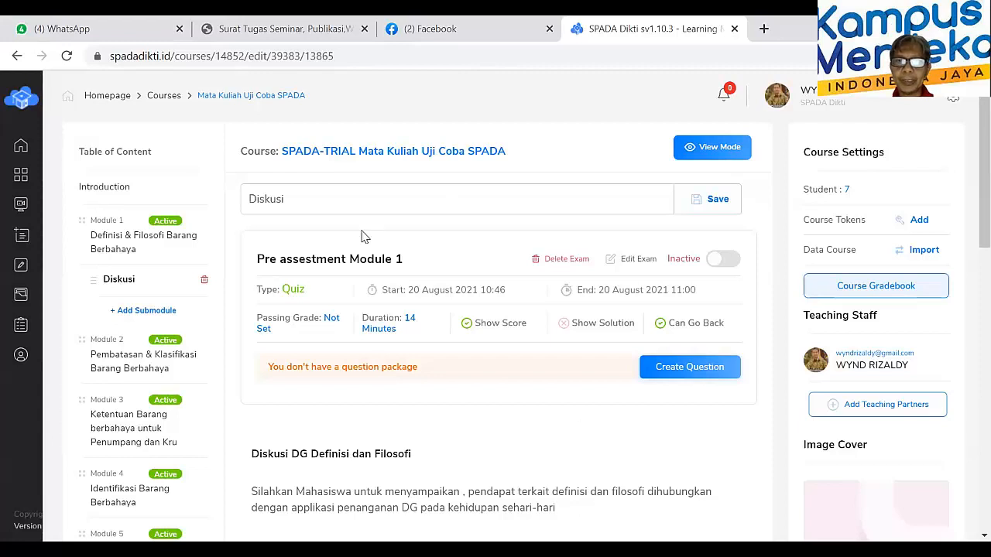
# - Create a question package for the Pre assestment Module 1 quiz and open a new multiple-choice question in it for editing
pyautogui.click(685, 375)
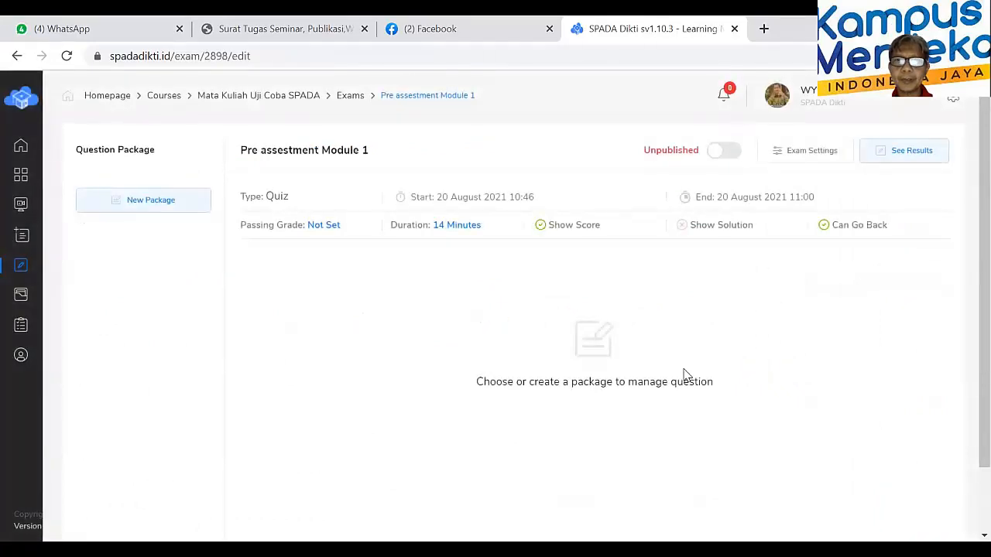
pyautogui.click(157, 203)
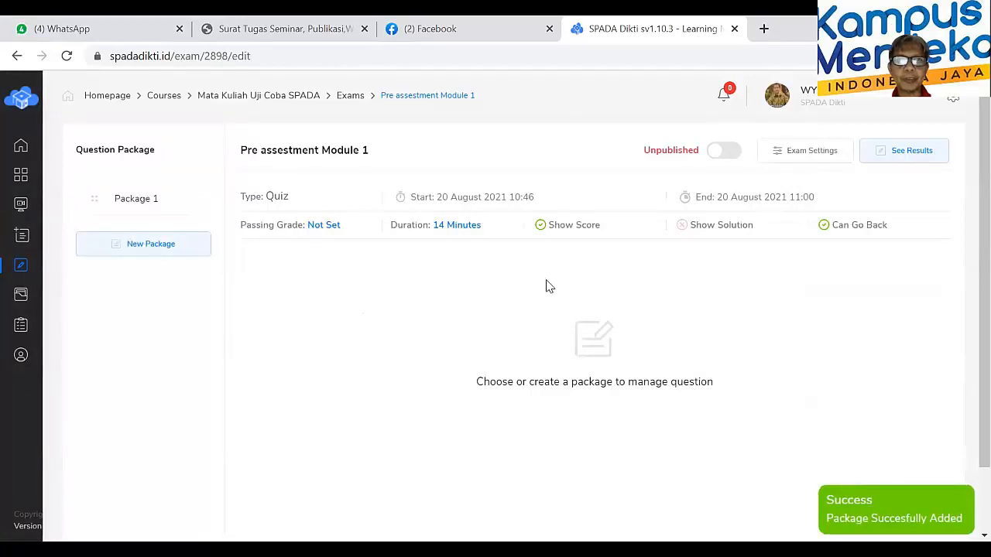
pyautogui.click(134, 200)
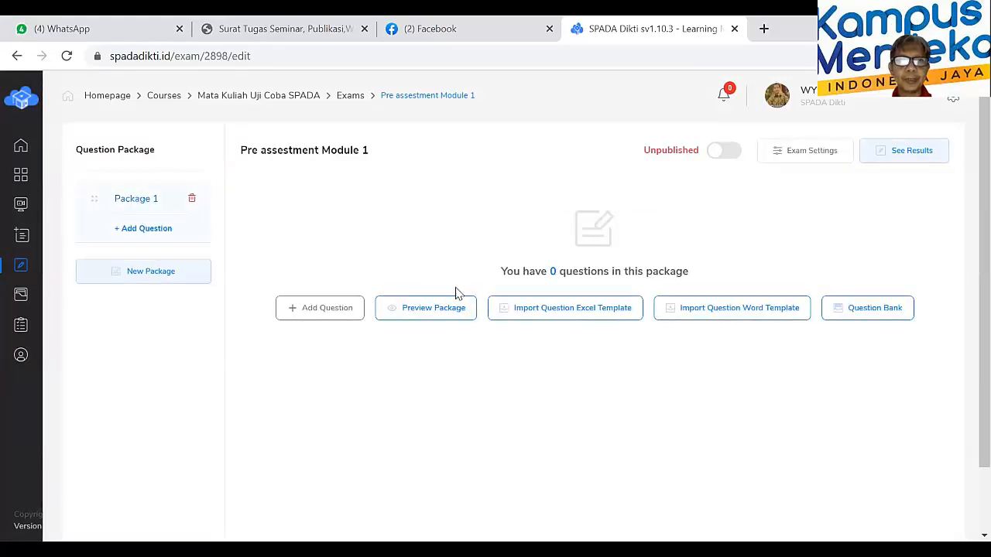
pyautogui.click(347, 315)
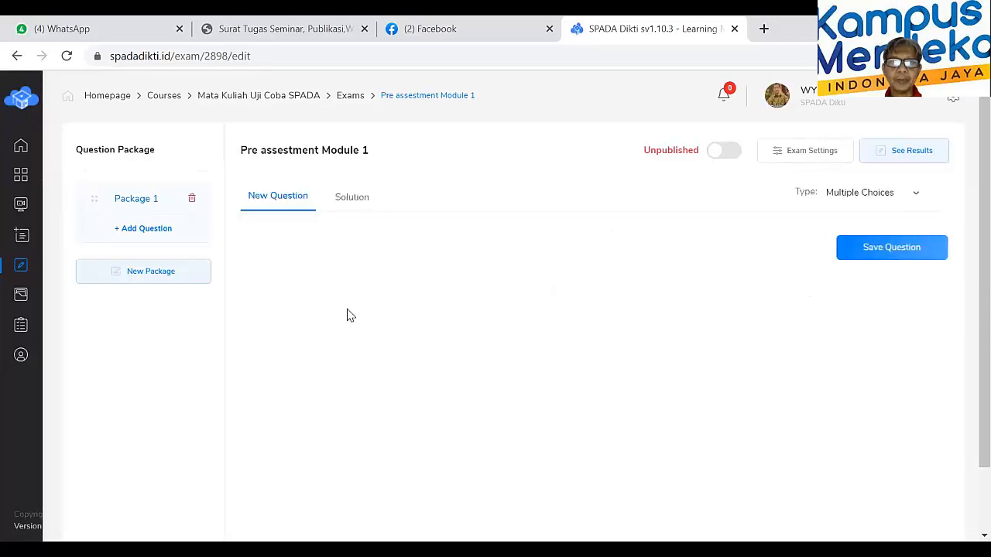
pyautogui.click(296, 304)
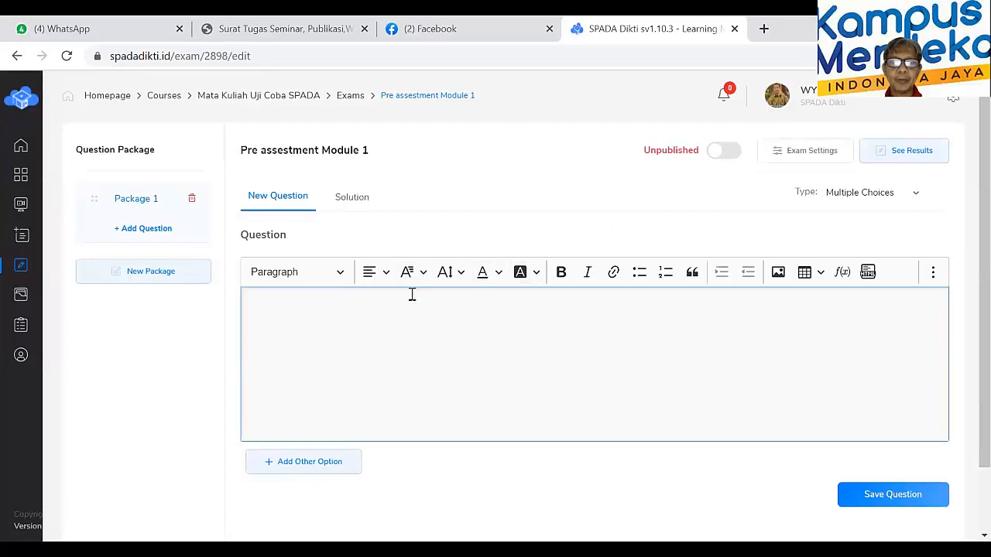
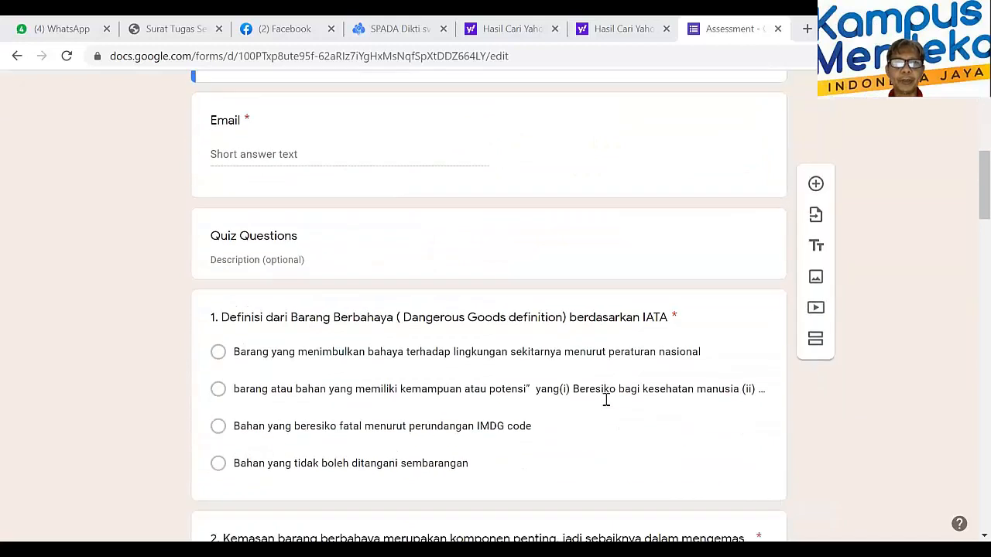
# - Copy the question "1. Definisi dari Barang Berbahaya ( Dangerous Goods definition) berdasarkan IATA" from the Google Form into the new SPADA Dikti question's text
pyautogui.scroll(1, 606, 399)
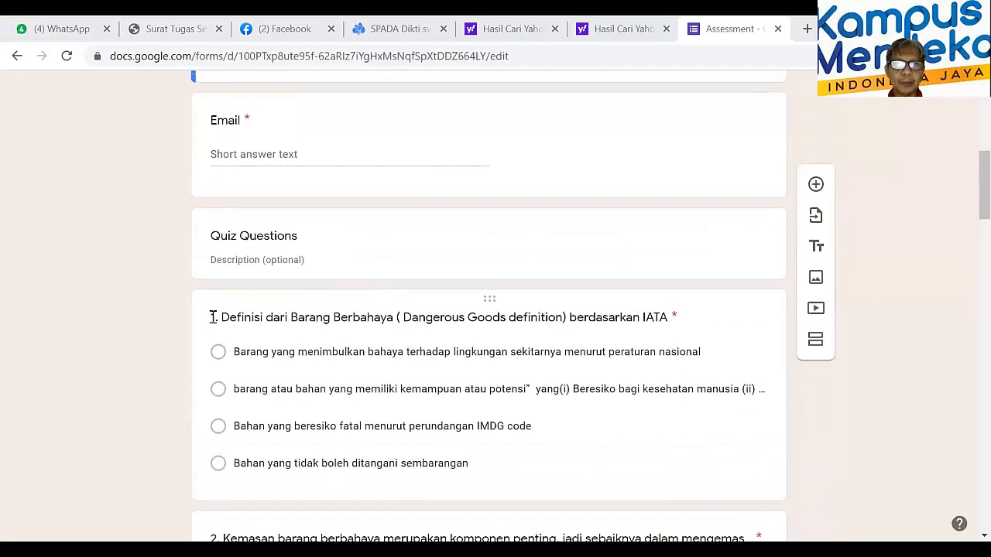
pyautogui.click(213, 317)
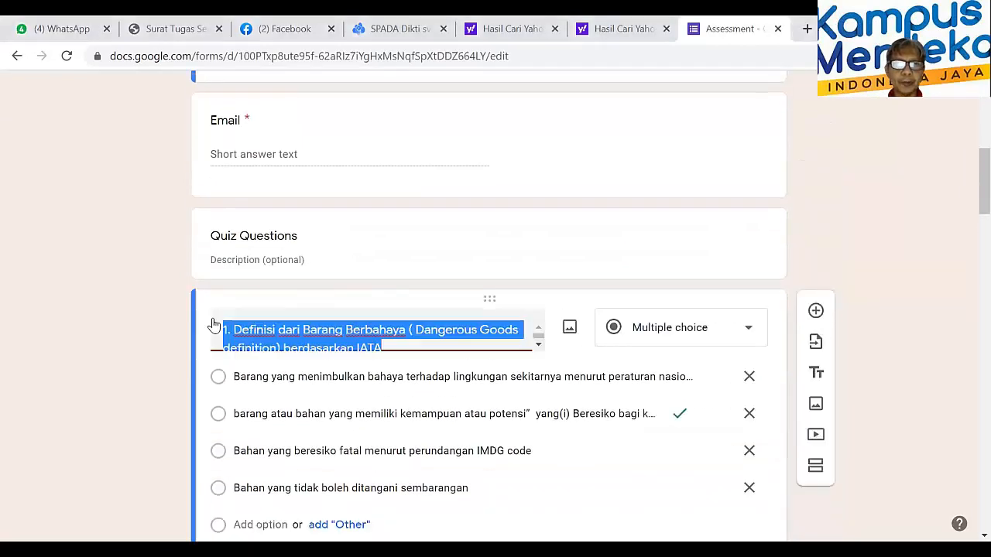
pyautogui.rightClick(509, 325)
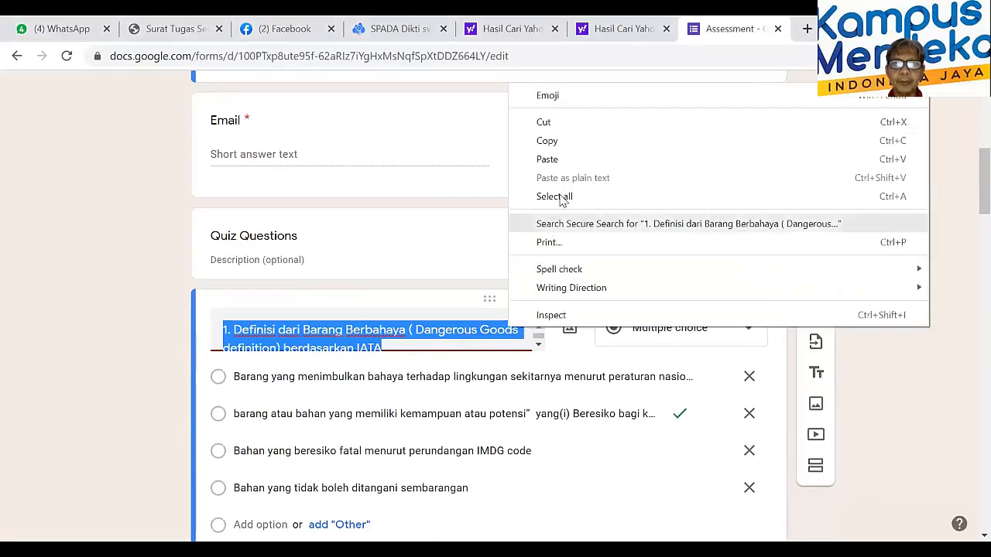
pyautogui.click(565, 147)
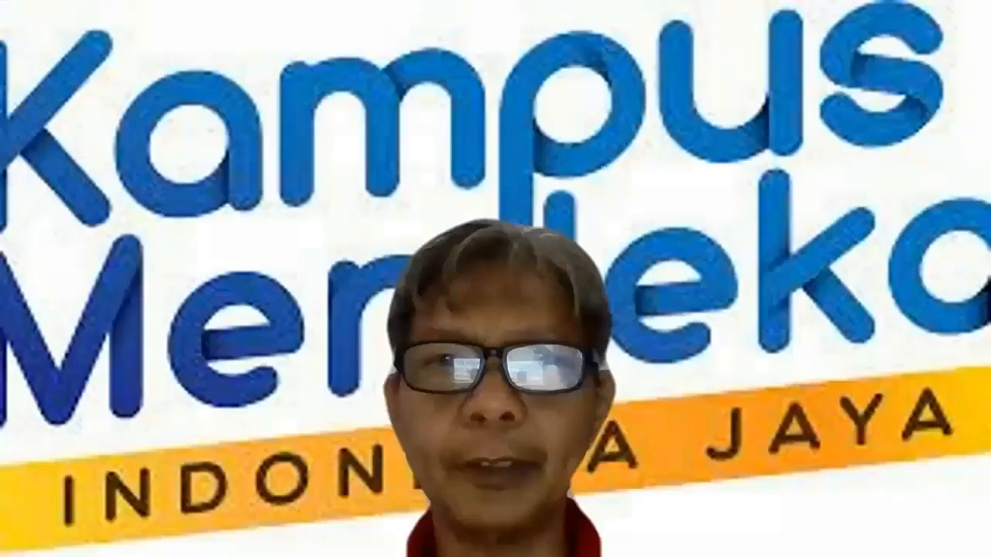
pyautogui.click(394, 29)
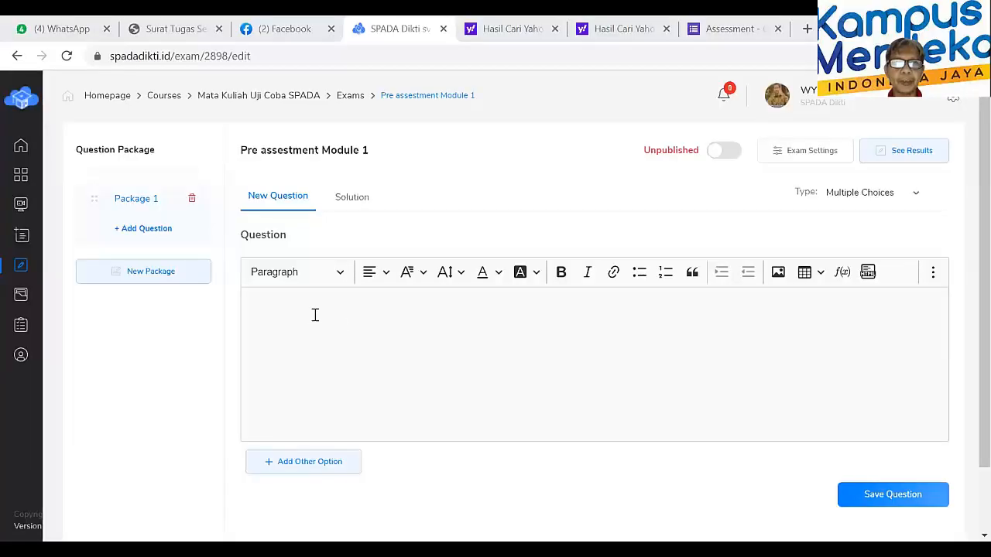
pyautogui.click(315, 310)
pyautogui.rightClick(314, 316)
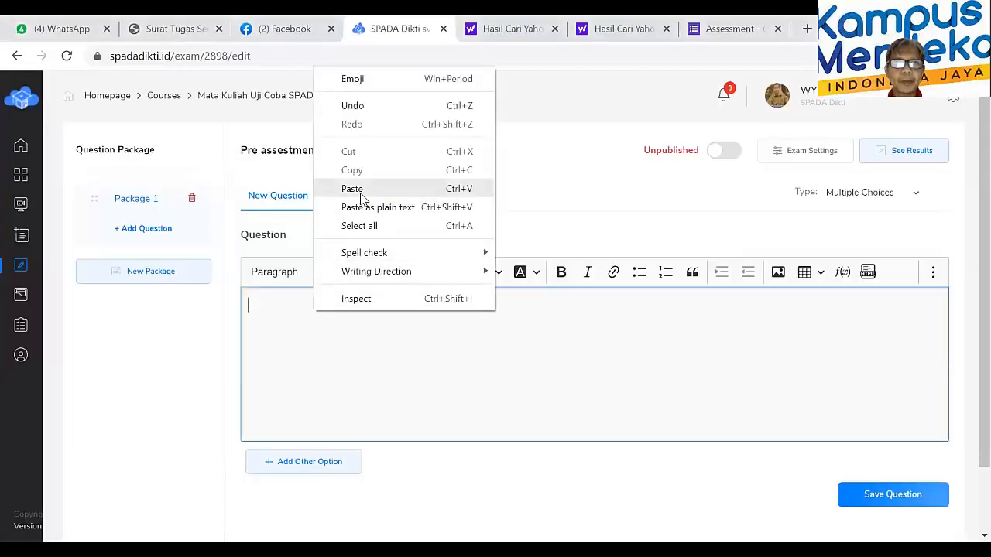
pyautogui.click(352, 189)
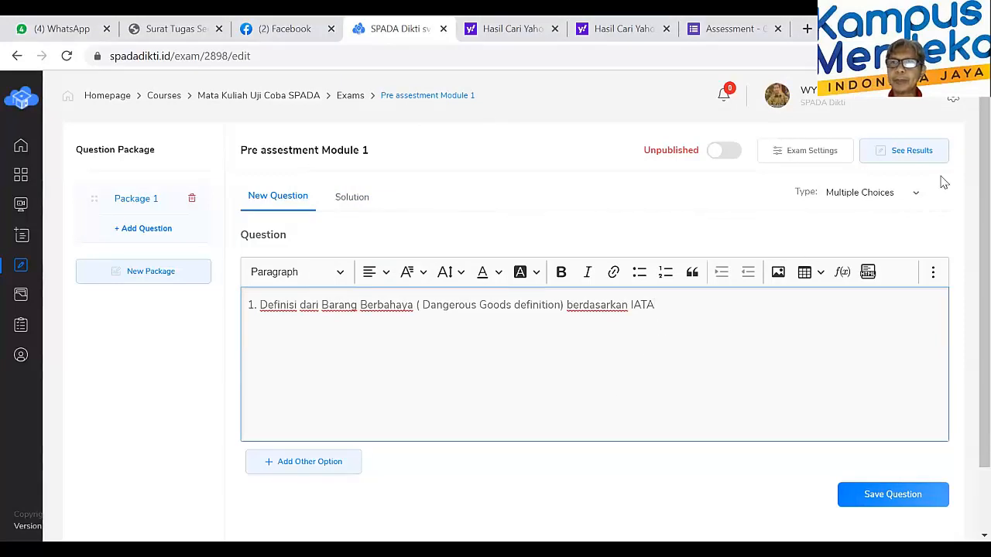
# - Keep the question type as Multiple Choices and add four empty answer options to the question
pyautogui.click(917, 195)
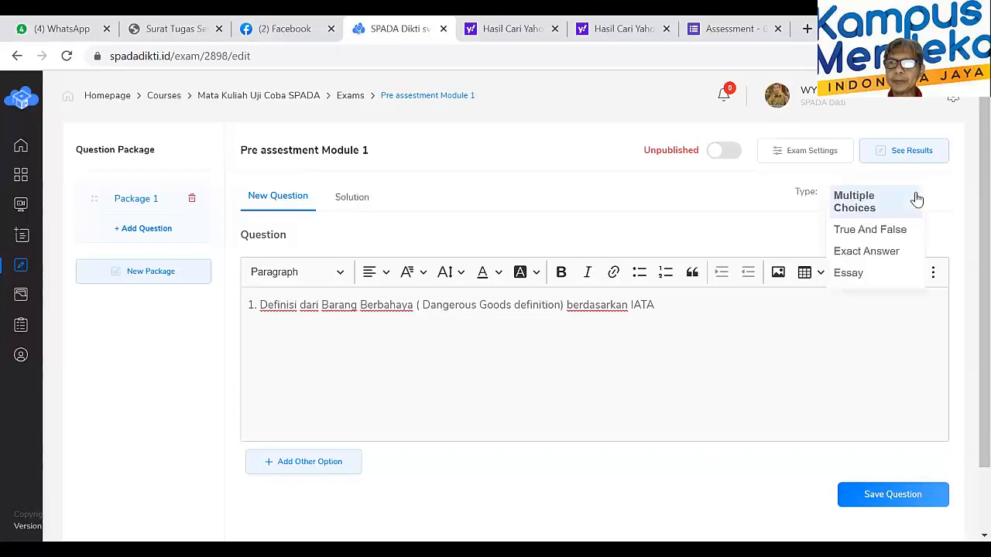
pyautogui.click(952, 192)
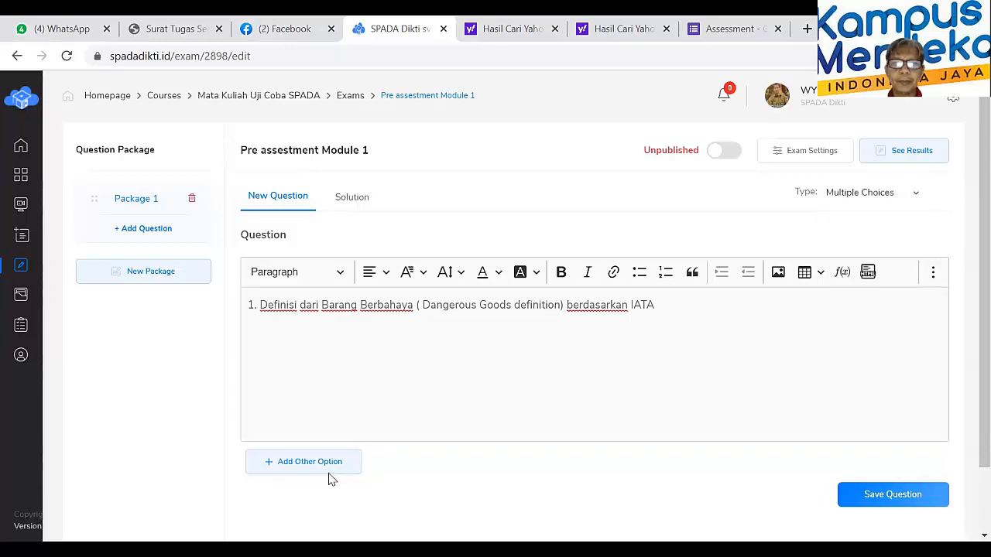
pyautogui.scroll(-1, 327, 475)
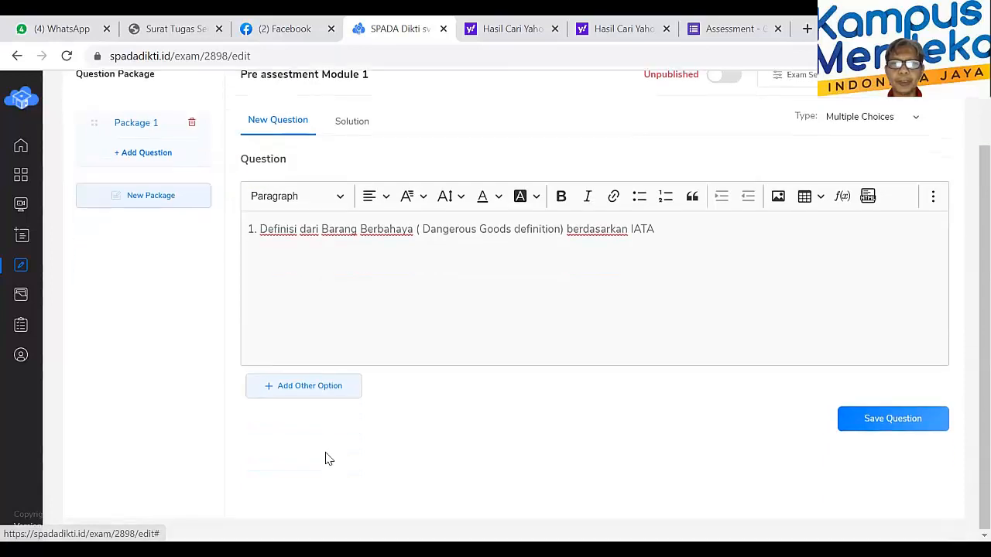
pyautogui.click(314, 387)
pyautogui.scroll(-3, 312, 384)
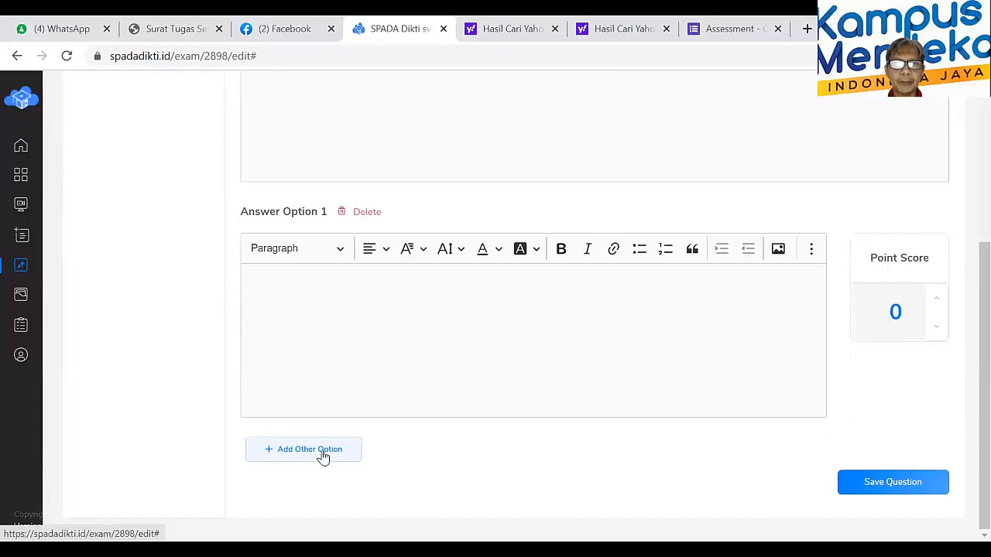
pyautogui.click(324, 457)
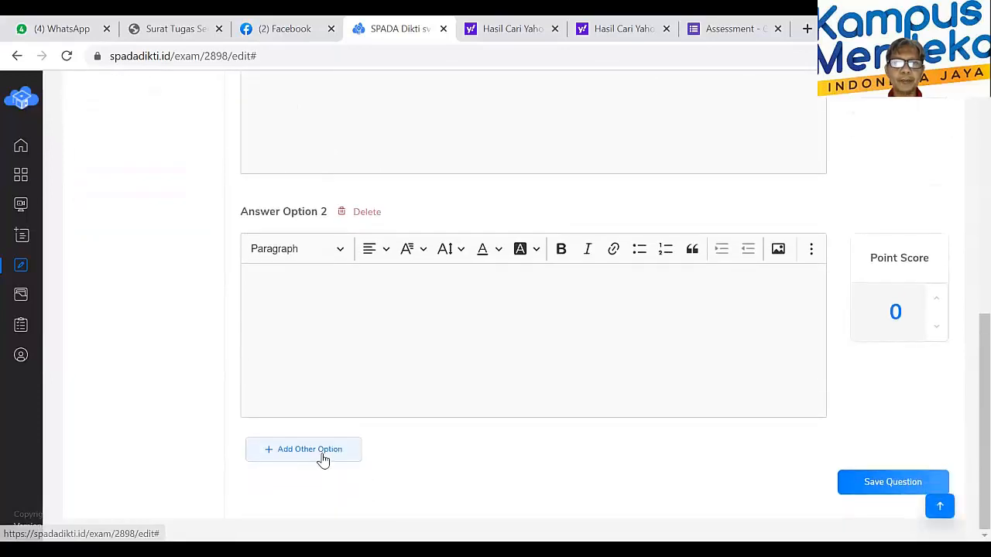
pyautogui.click(322, 458)
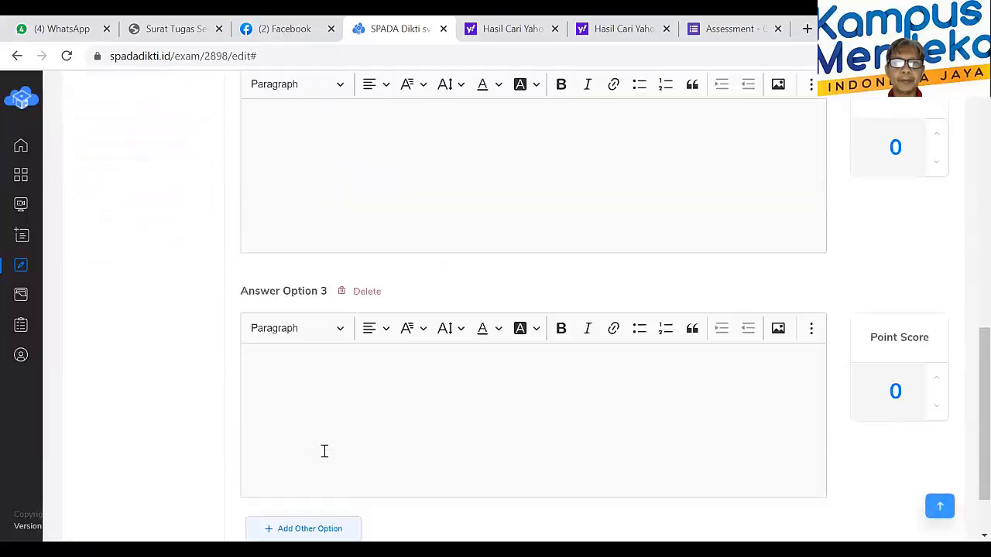
pyautogui.scroll(-1, 324, 451)
pyautogui.click(324, 455)
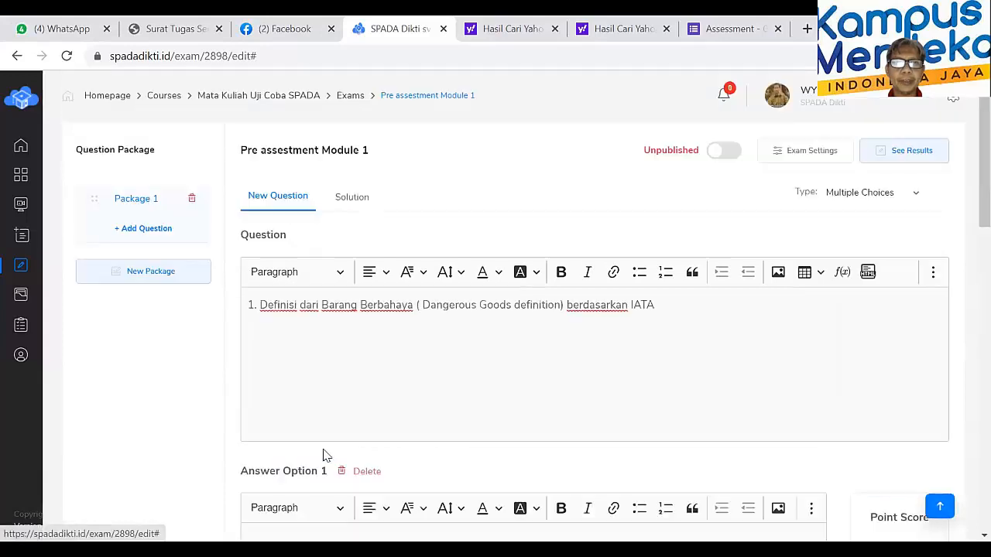
# - Switch to the Google Form and copy its first answer choice, "Barang yang menimbulkan bahaya terhadap lingkungan sekitarnya menurut peraturan nasional", for Answer Option 1
pyautogui.scroll(-3, 329, 453)
pyautogui.scroll(2, 329, 454)
pyautogui.scroll(-1, 329, 453)
pyautogui.scroll(-4, 327, 453)
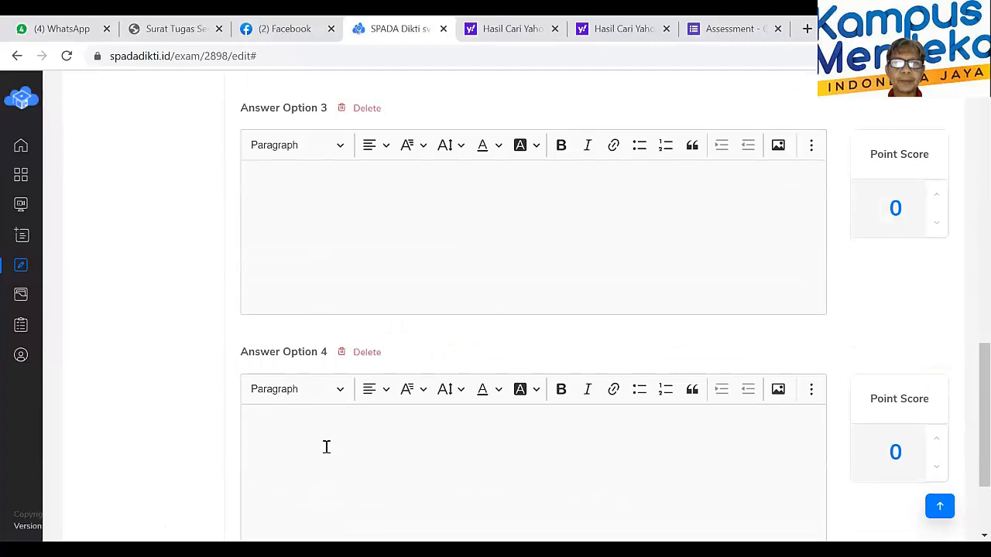
pyautogui.scroll(9, 326, 446)
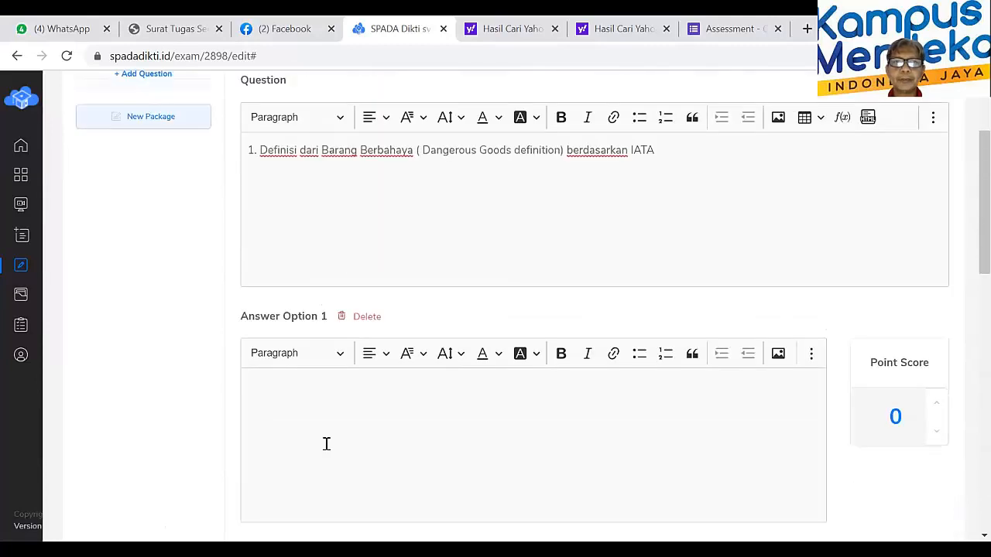
pyautogui.scroll(2, 326, 443)
pyautogui.scroll(-2, 326, 451)
pyautogui.click(297, 394)
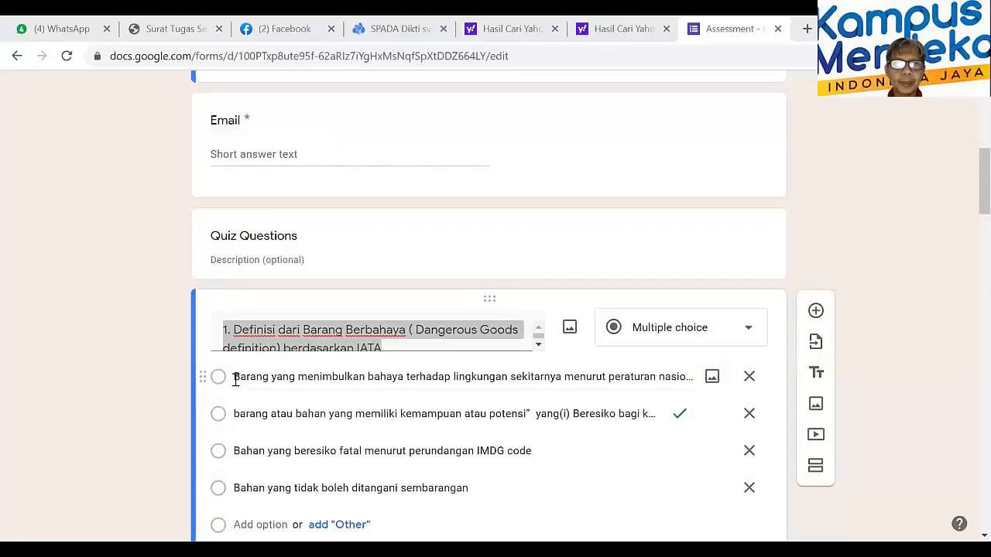
pyautogui.click(272, 379)
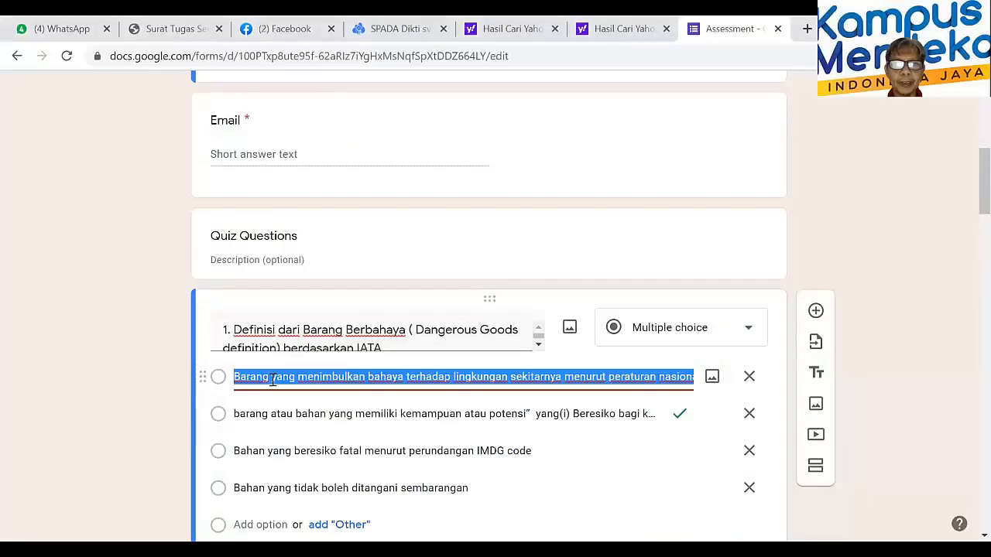
pyautogui.rightClick(275, 377)
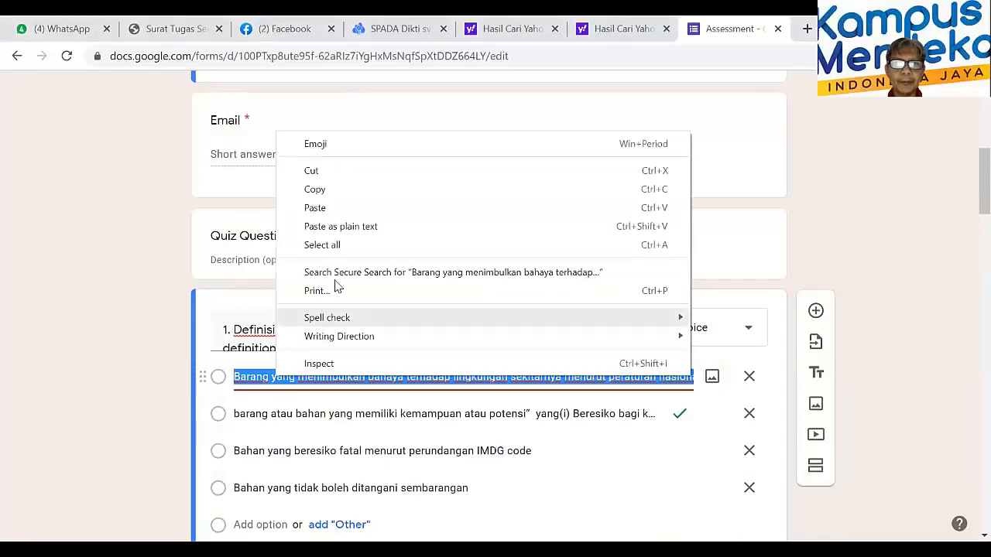
pyautogui.click(325, 190)
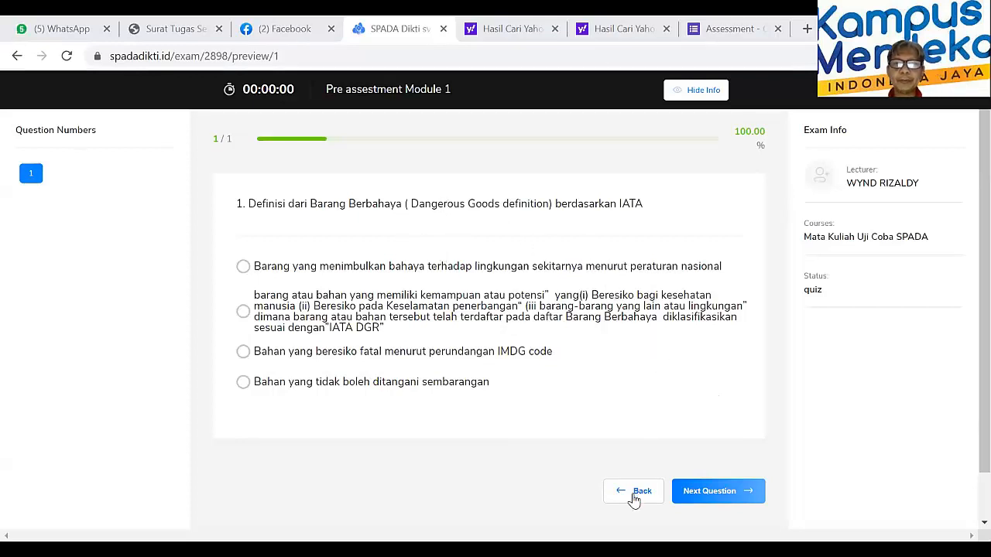
# - Leave the exam preview and open Question 1 of Package 1 in the Pre assestment Module 1 exam
pyautogui.click(16, 58)
pyautogui.moveTo(132, 155)
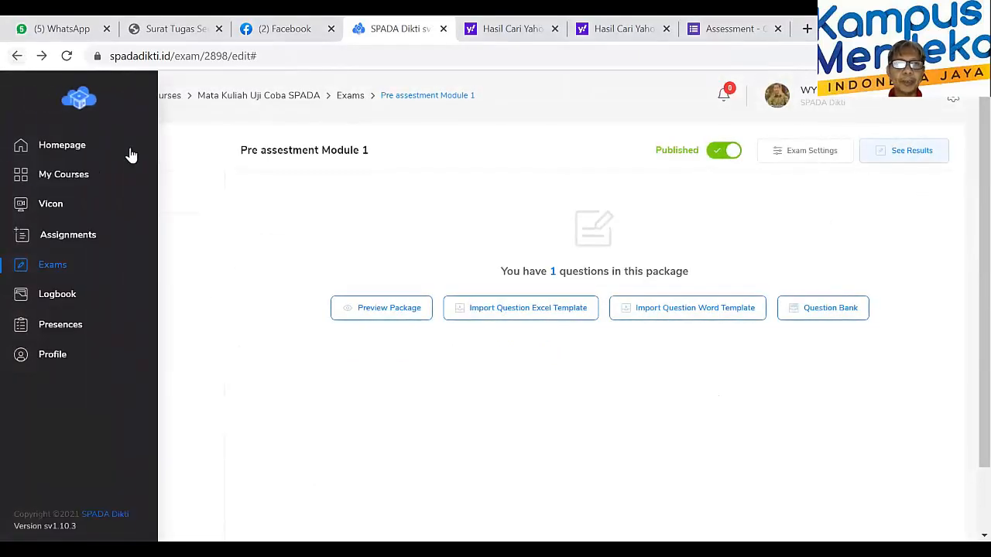
pyautogui.click(154, 203)
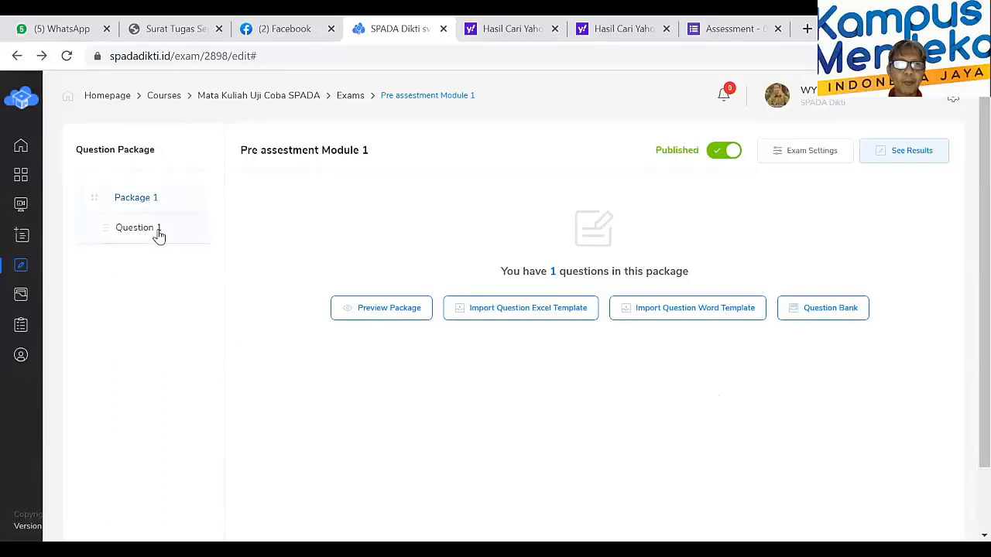
pyautogui.click(158, 235)
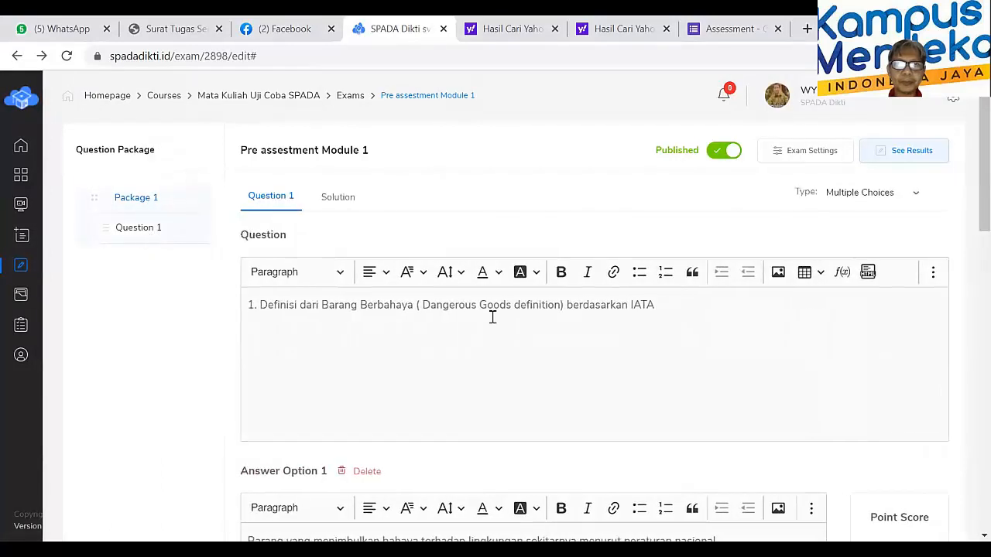
# - Review Question 1's text, its four answer options and the point score assigned to each option
pyautogui.scroll(-2, 490, 309)
pyautogui.scroll(2, 491, 310)
pyautogui.scroll(-4, 489, 304)
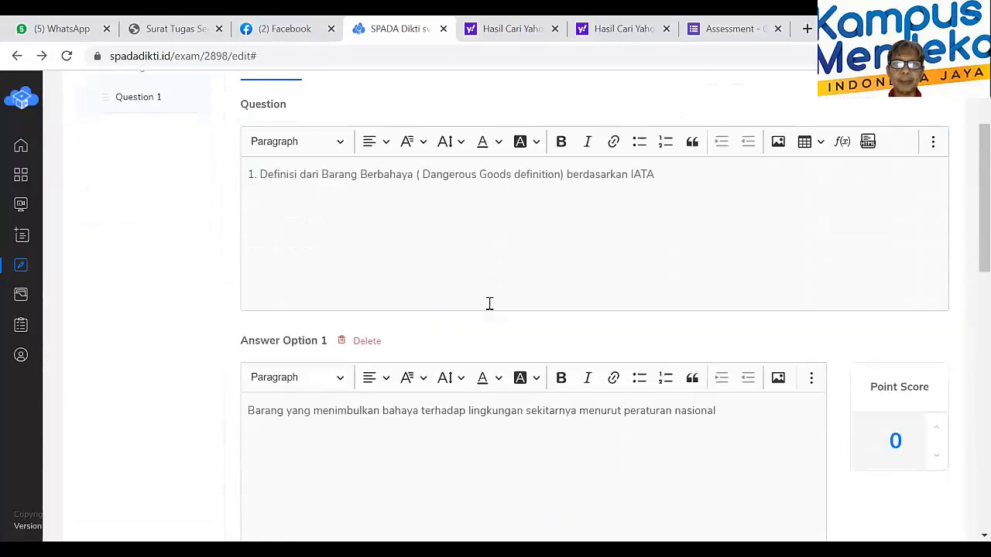
pyautogui.scroll(-2, 489, 304)
pyautogui.scroll(2, 496, 295)
pyautogui.scroll(-8, 499, 290)
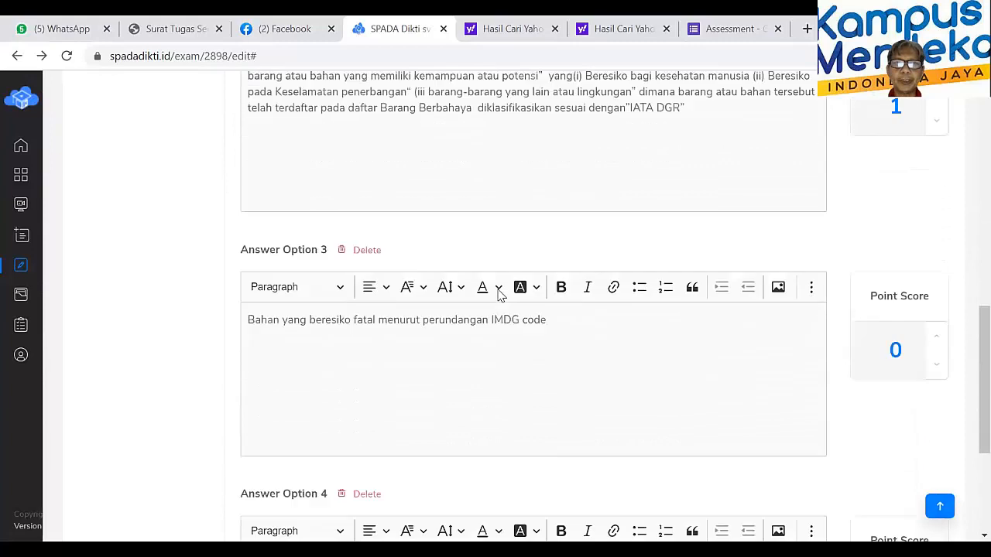
pyautogui.scroll(2, 499, 289)
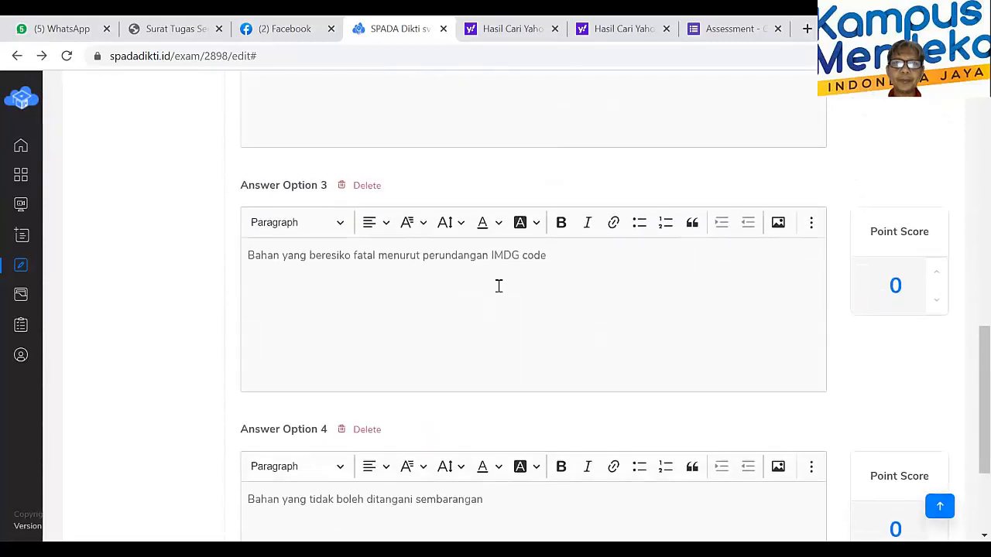
pyautogui.scroll(2, 499, 286)
pyautogui.scroll(3, 498, 285)
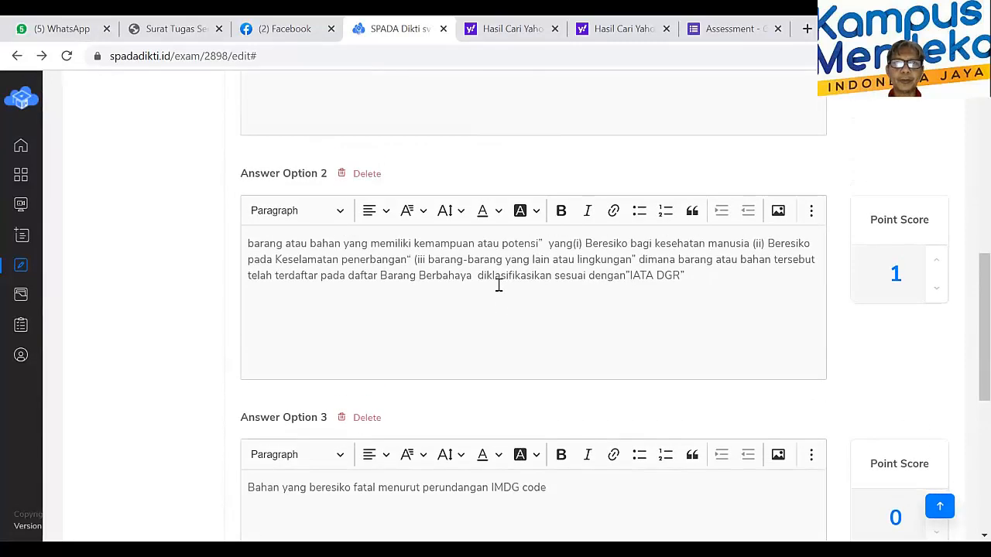
pyautogui.scroll(-7, 499, 284)
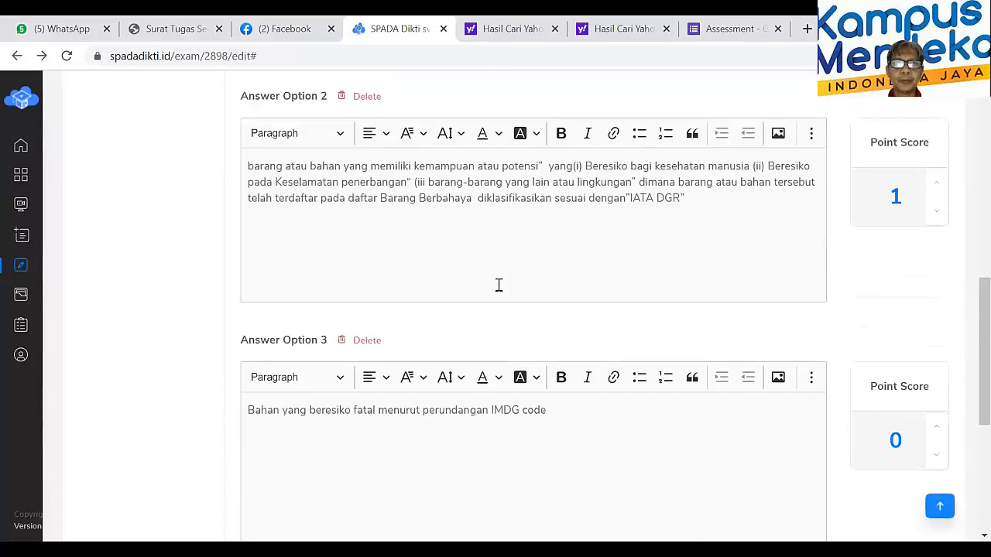
pyautogui.scroll(7, 507, 294)
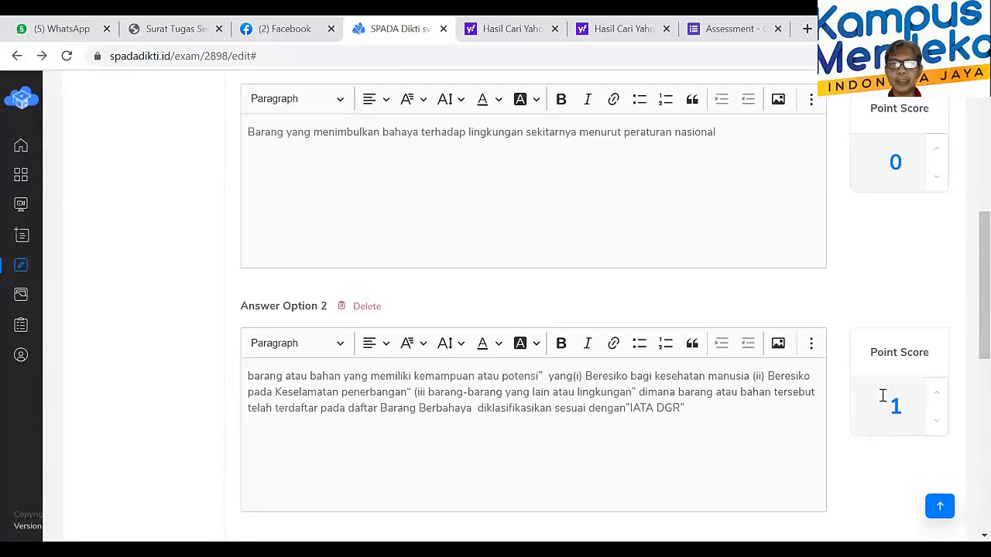
pyautogui.scroll(-1, 885, 397)
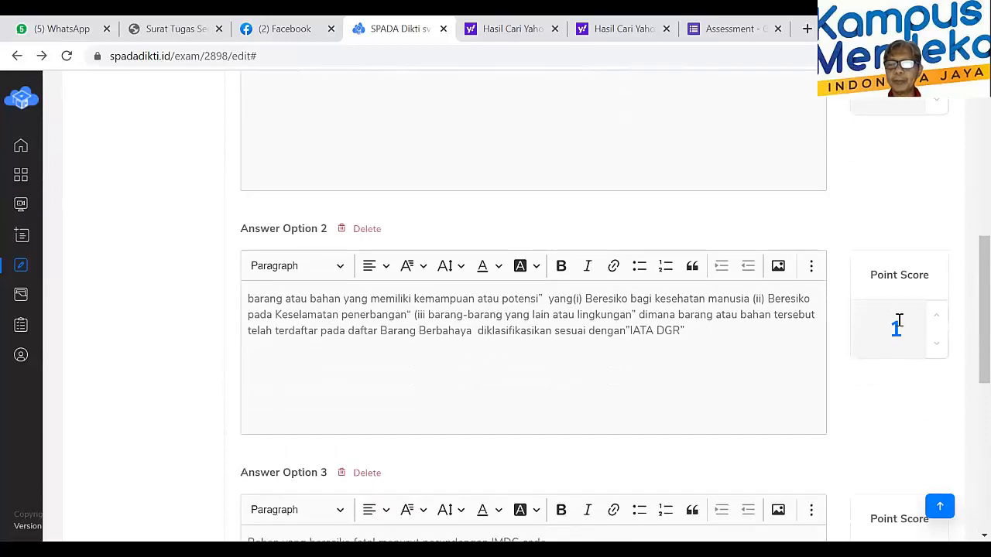
pyautogui.scroll(-6, 899, 321)
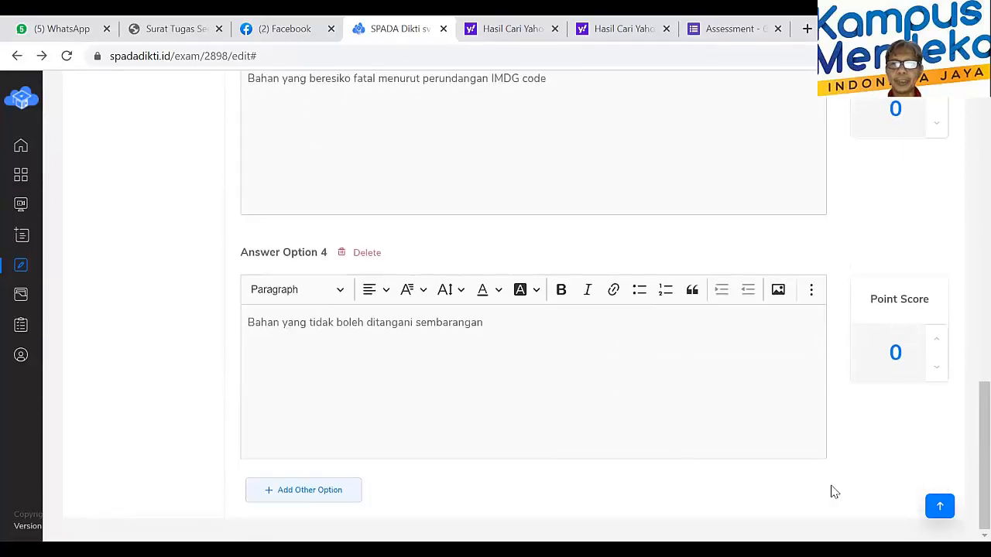
pyautogui.scroll(12, 829, 436)
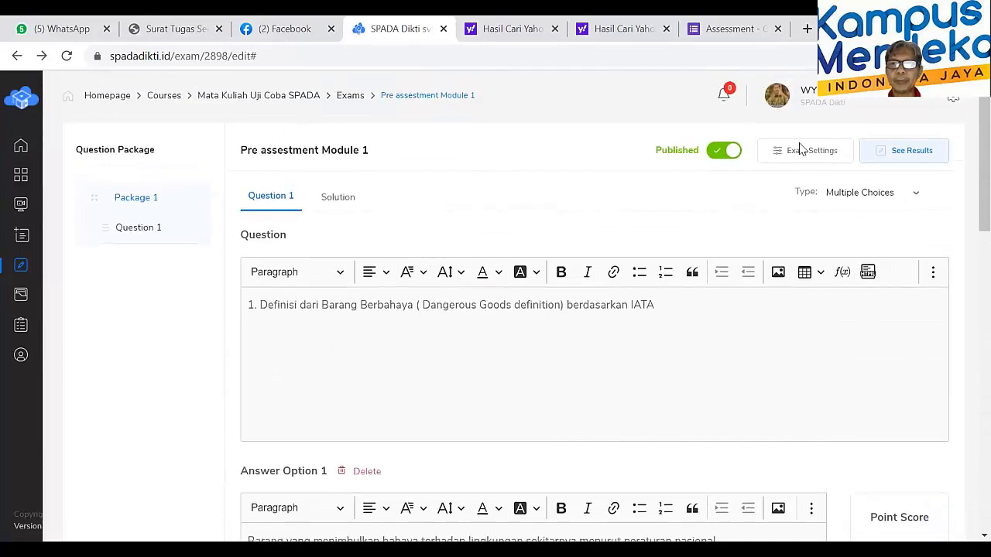
# - Open the results of the Pre assestment Module 1 exam and examine the student list and the points per answer
pyautogui.click(894, 158)
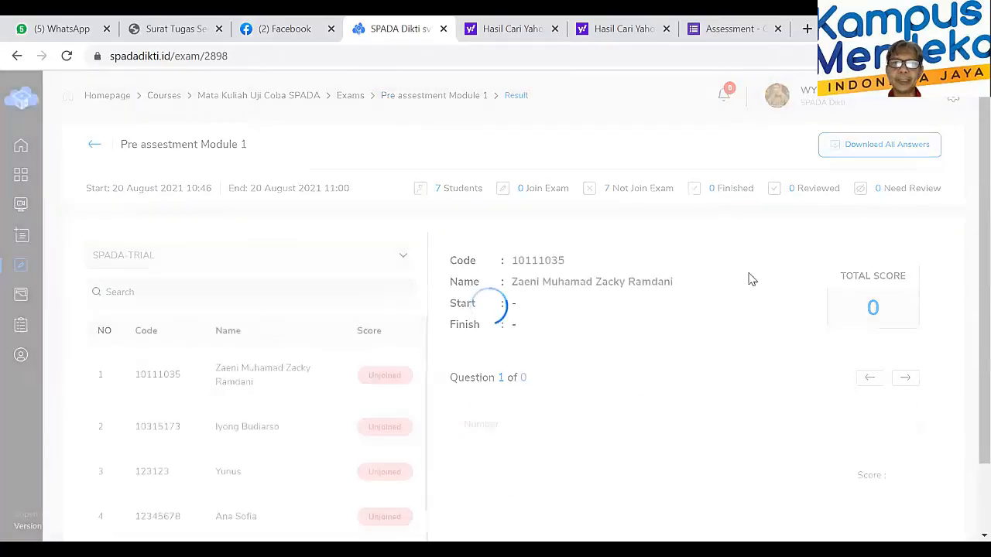
pyautogui.scroll(-2, 564, 316)
pyautogui.scroll(-2, 572, 329)
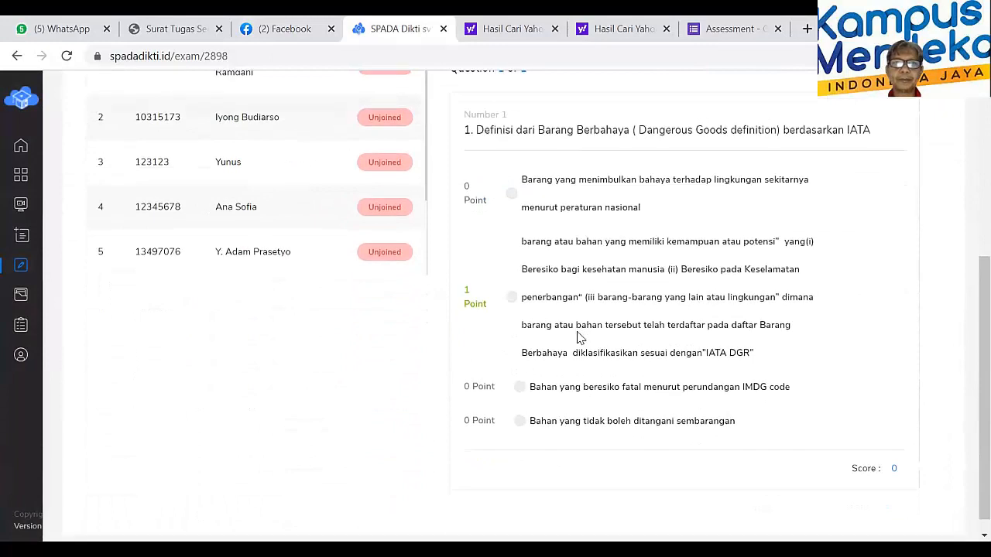
pyautogui.scroll(3, 579, 338)
pyautogui.scroll(1, 579, 338)
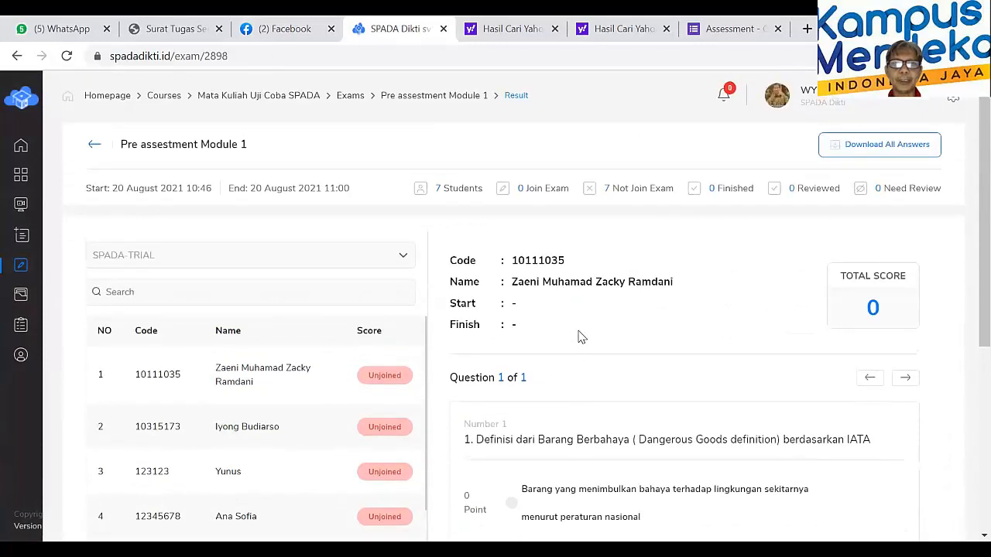
# - Examine Question 1's answer options and the points assigned to each in the exam results
pyautogui.scroll(-2, 580, 337)
pyautogui.scroll(-2, 580, 335)
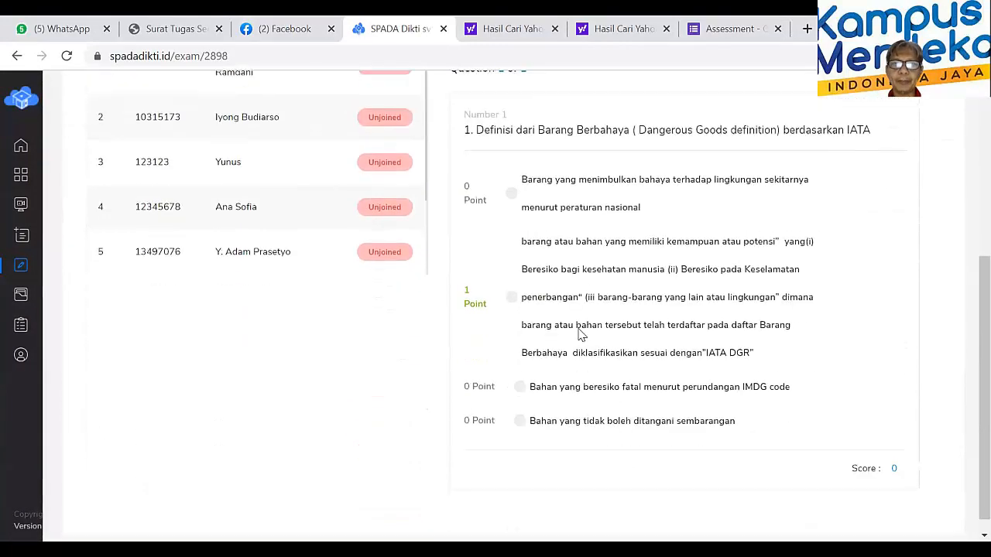
pyautogui.scroll(4, 581, 335)
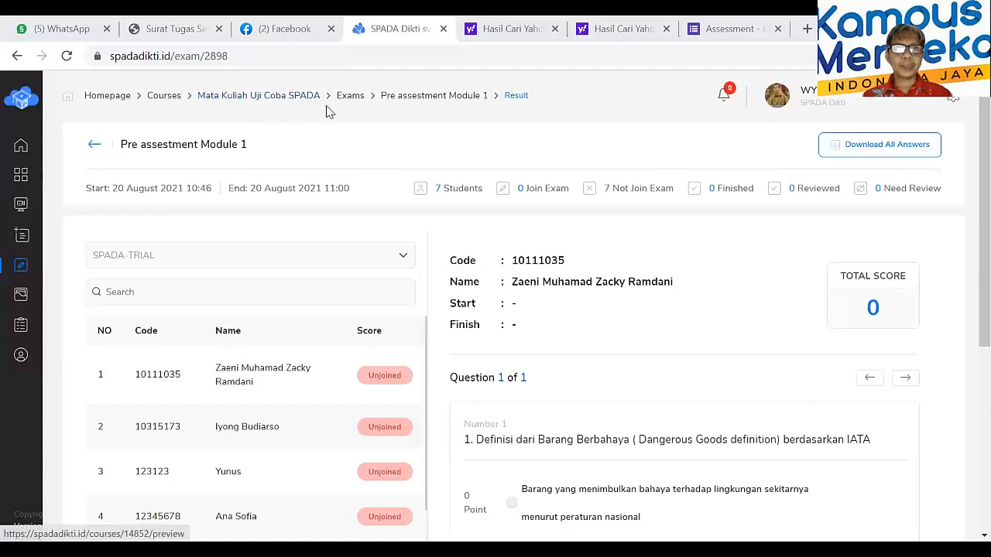
# - Return to the Mata Kuliah Uji Coba SPADA course page and look through its introduction and module list
pyautogui.click(366, 108)
pyautogui.scroll(-5, 407, 271)
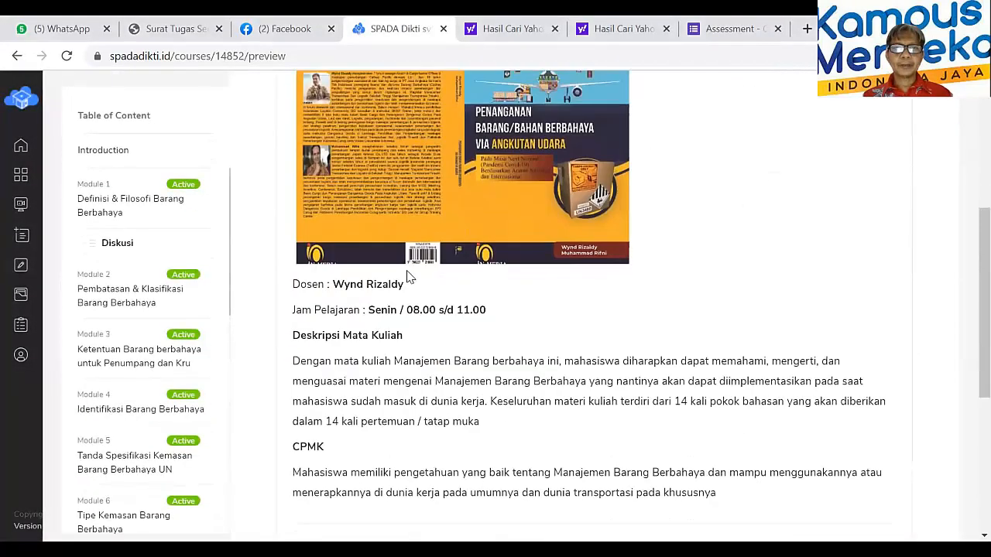
pyautogui.scroll(-2, 409, 275)
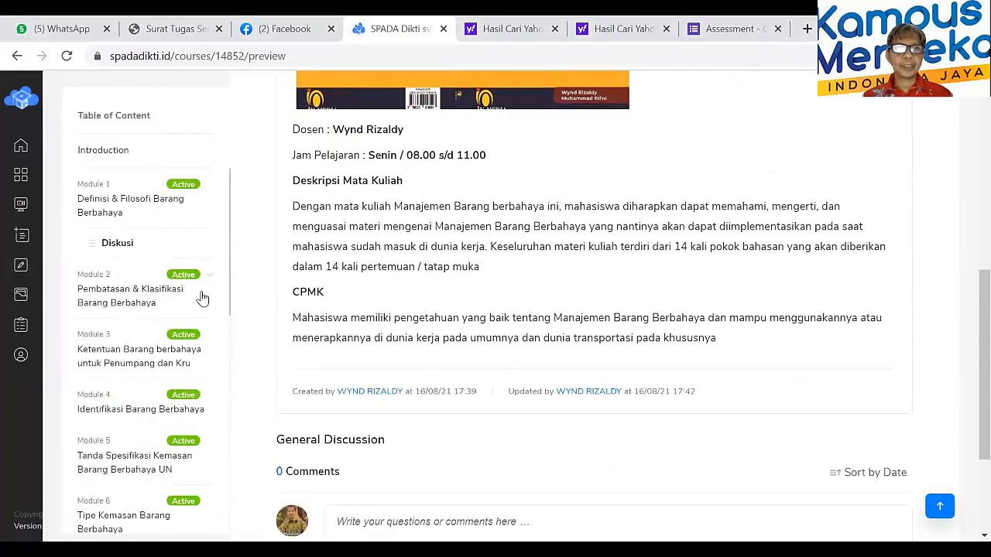
pyautogui.scroll(-4, 202, 298)
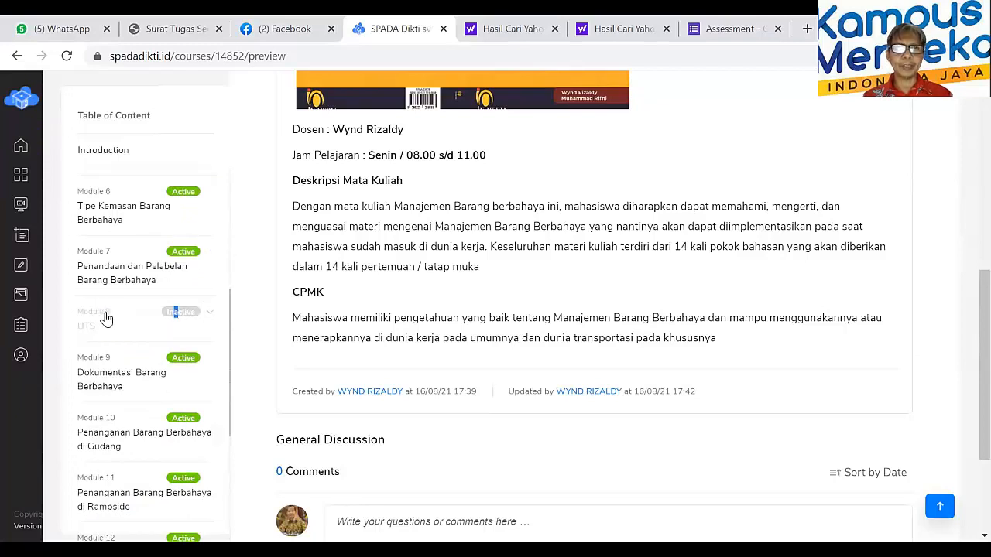
# - Switch the course to edit mode and open the Module 8 UTS module
pyautogui.scroll(7, 644, 354)
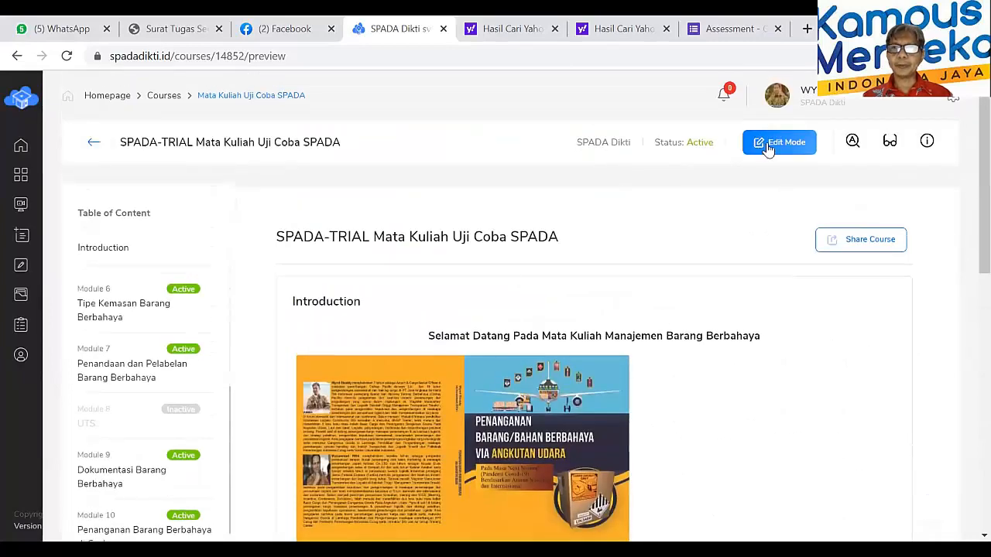
pyautogui.click(769, 144)
pyautogui.scroll(-8, 325, 325)
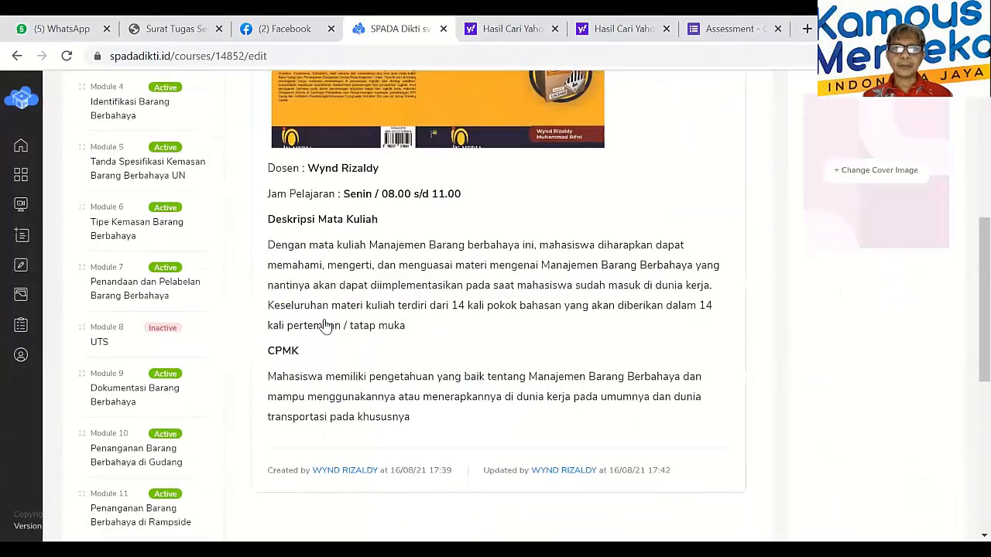
pyautogui.scroll(-5, 325, 326)
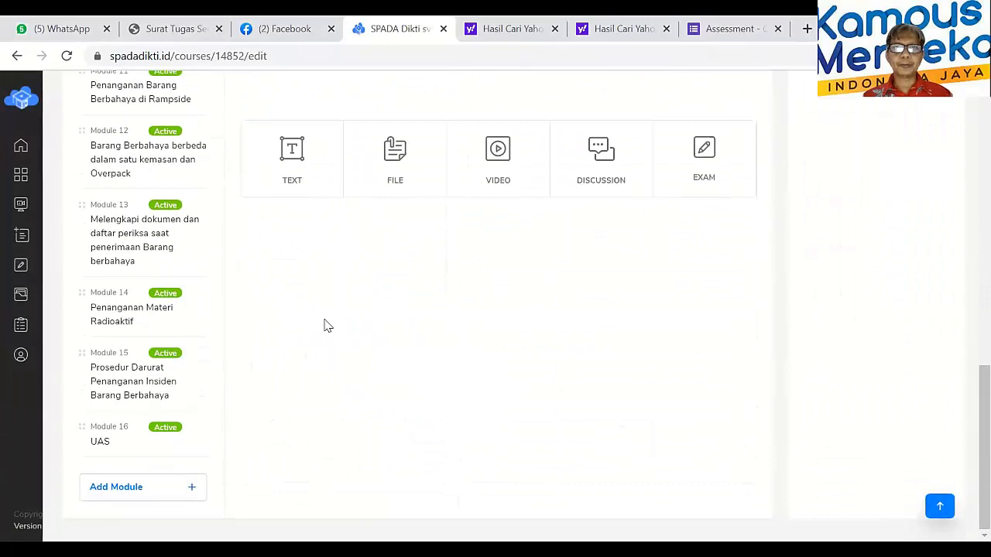
pyautogui.scroll(4, 162, 307)
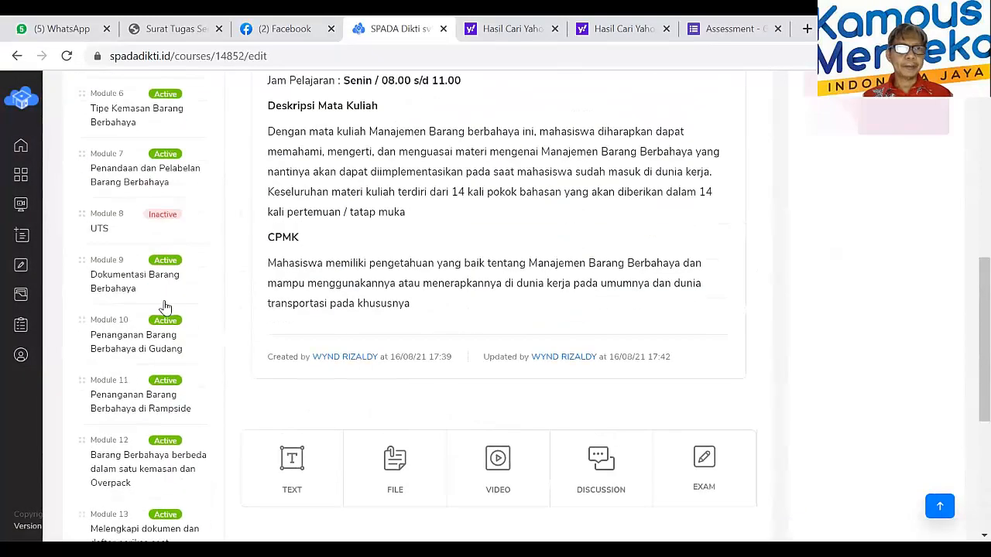
pyautogui.click(122, 230)
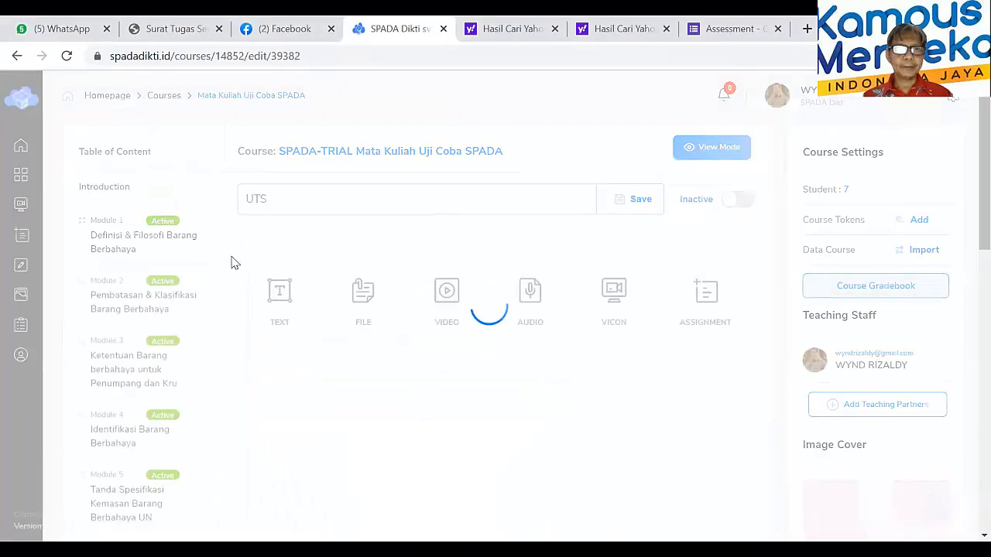
# - Delete both existing UTS assignments from the Module 8 content, confirming each deletion
pyautogui.scroll(-4, 581, 350)
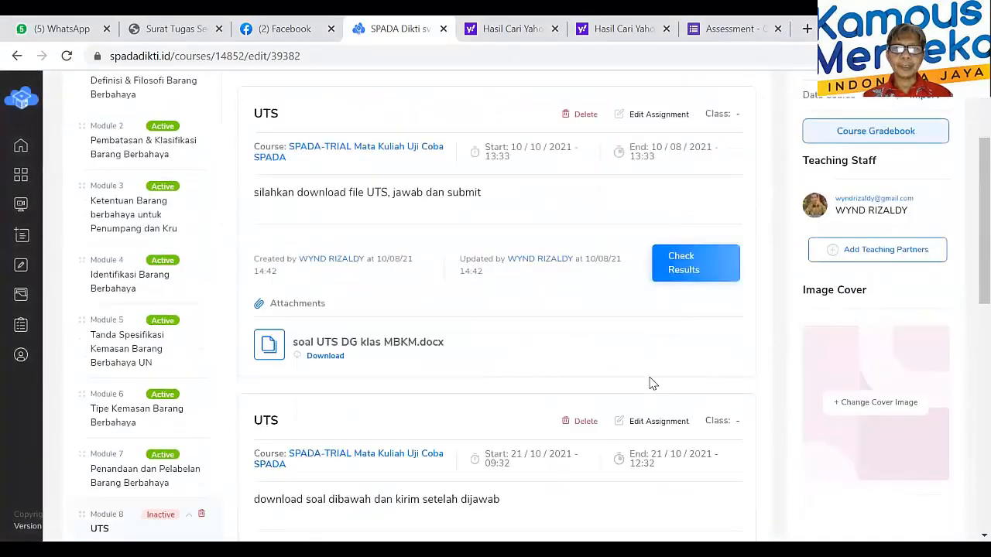
pyautogui.scroll(2, 652, 382)
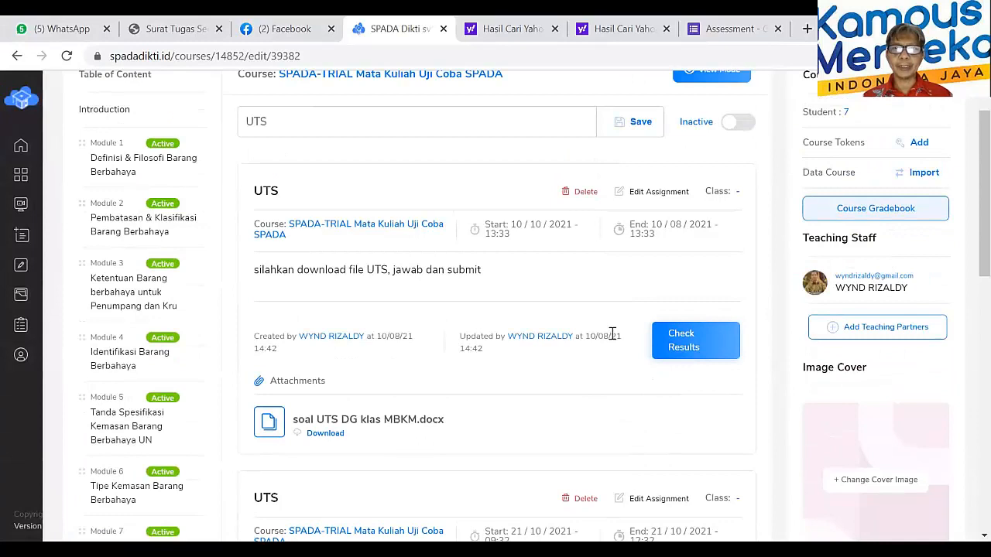
pyautogui.scroll(2, 612, 333)
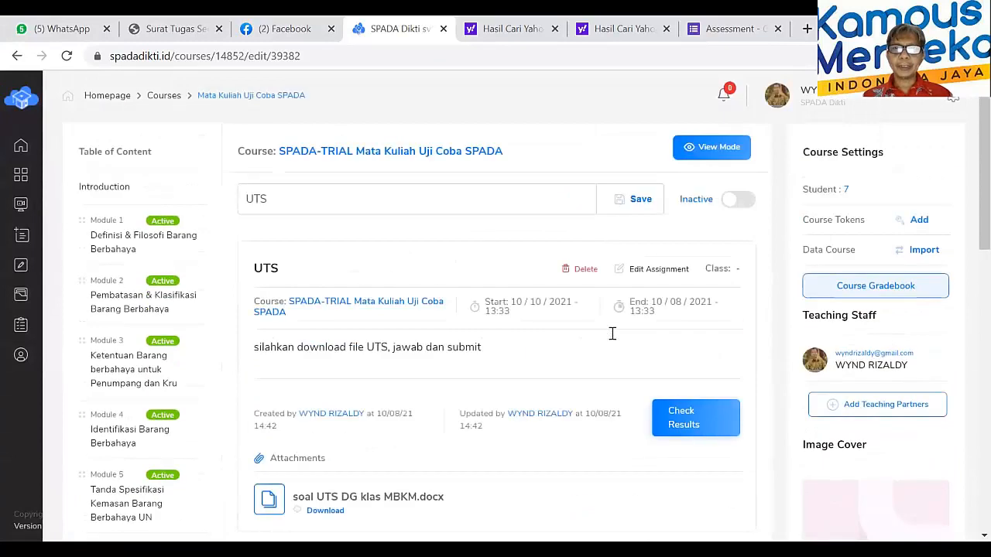
pyautogui.click(586, 272)
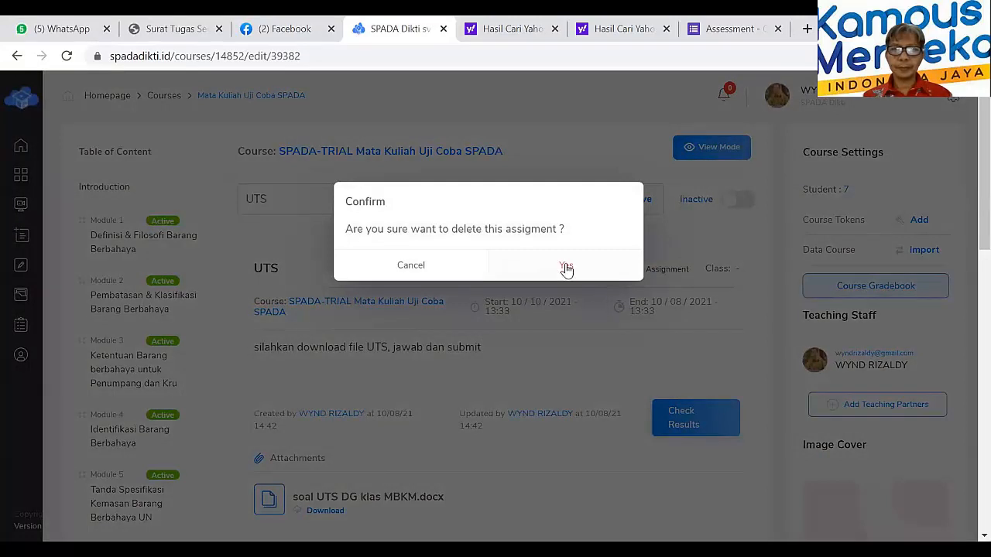
pyautogui.click(567, 266)
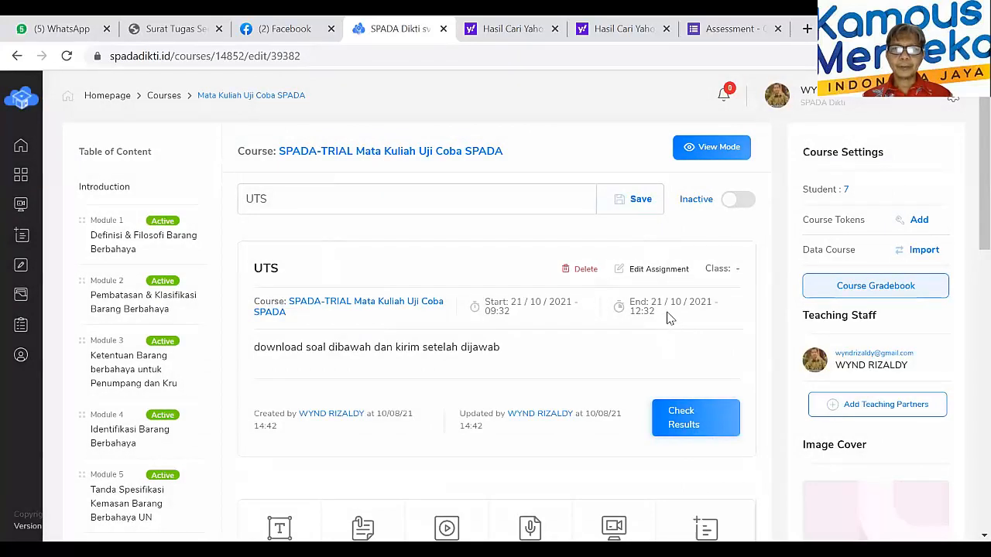
pyautogui.click(582, 273)
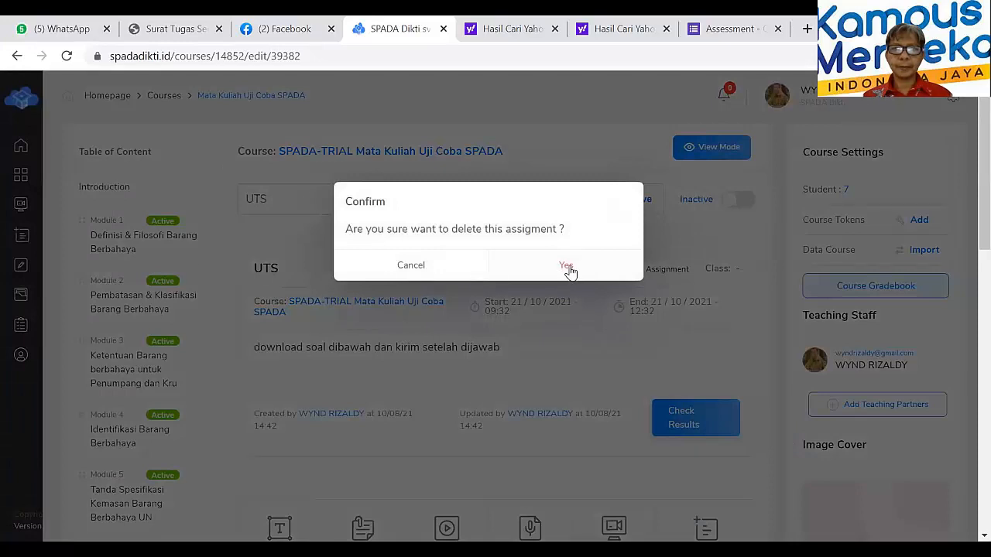
pyautogui.click(567, 266)
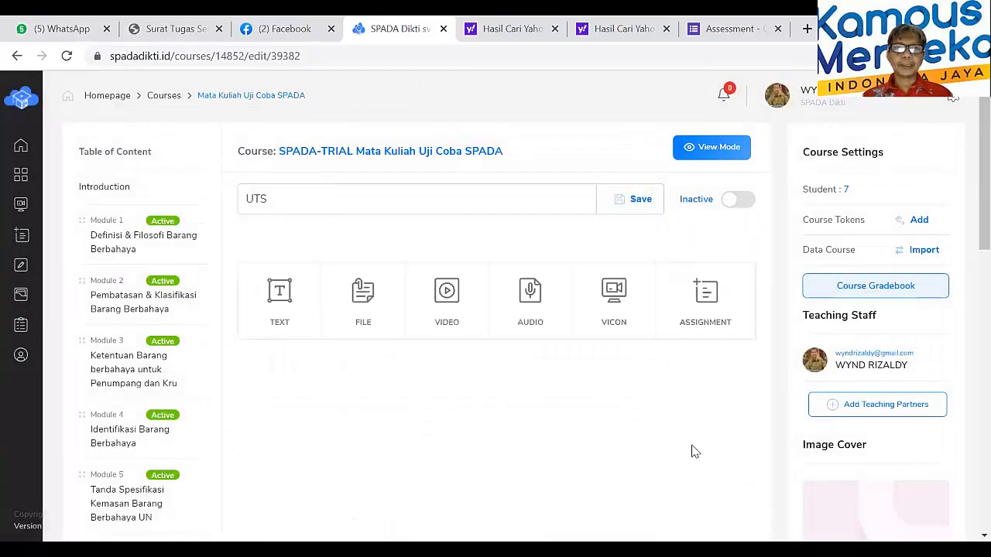
# - Rename the Module 8 title to "UTS (Mid test)" and save it
pyautogui.moveTo(40, 200)
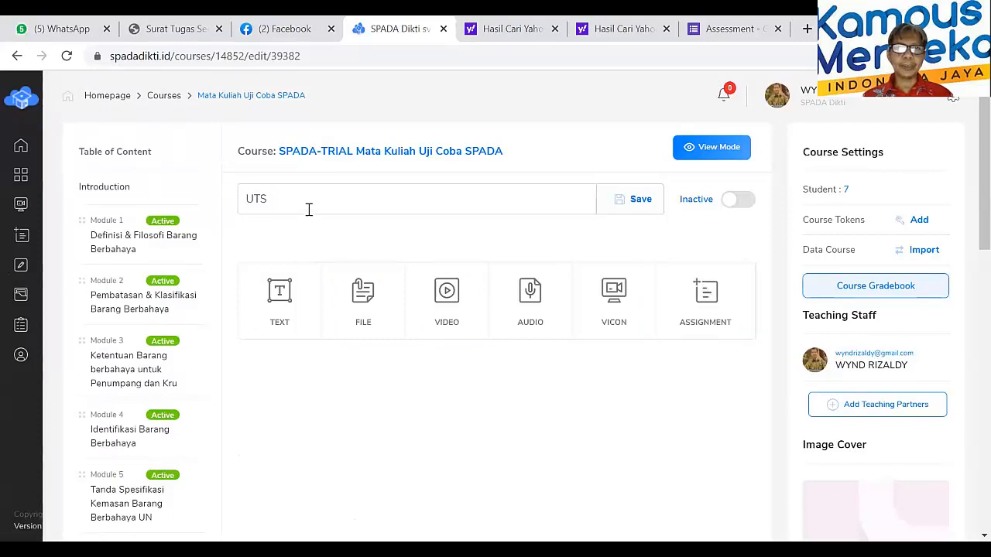
pyautogui.moveTo(308, 209); pyautogui.dragTo(221, 205)
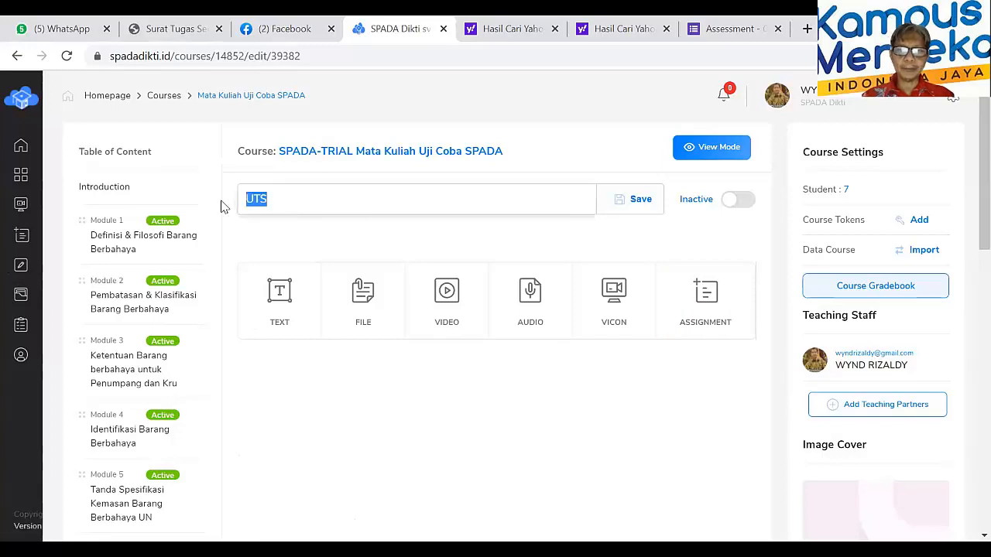
pyautogui.write('UTS')
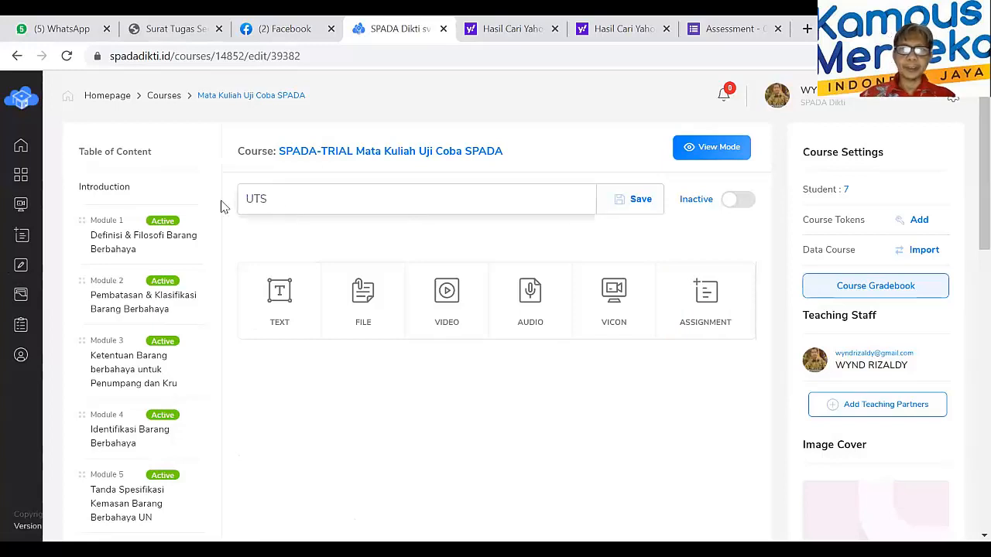
pyautogui.write(' (Mid test')
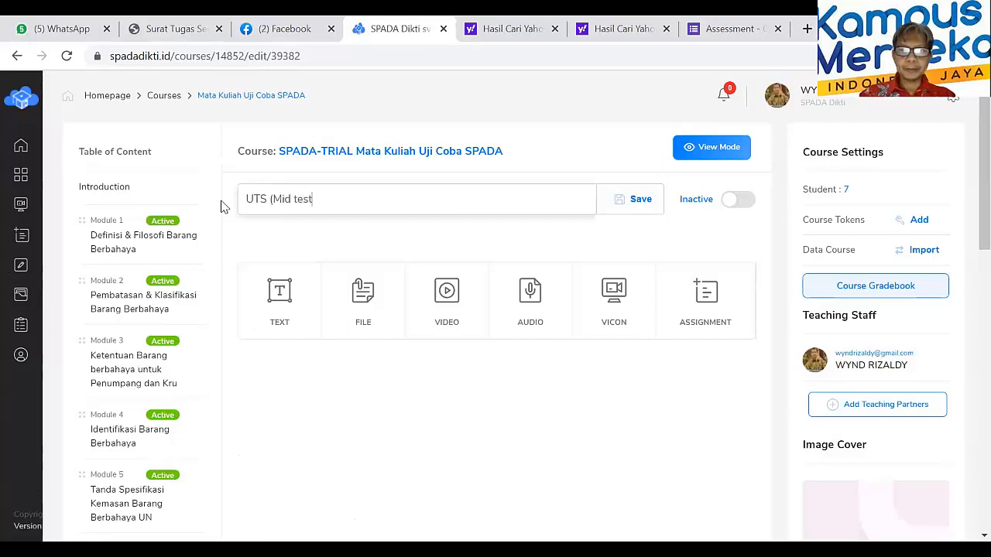
pyautogui.click(645, 203)
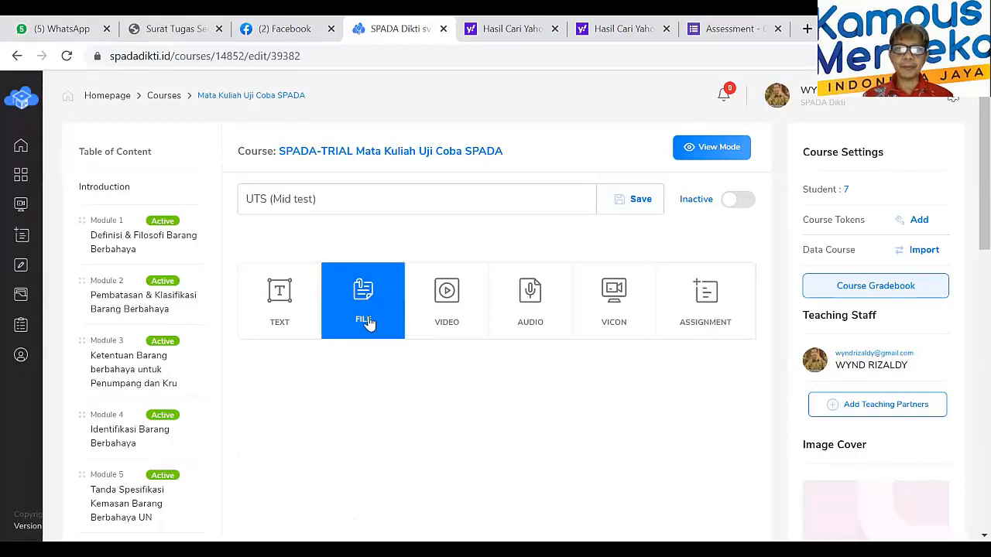
# - Start a new personal assignment in the UTS module and title it "UTS"
pyautogui.click(724, 304)
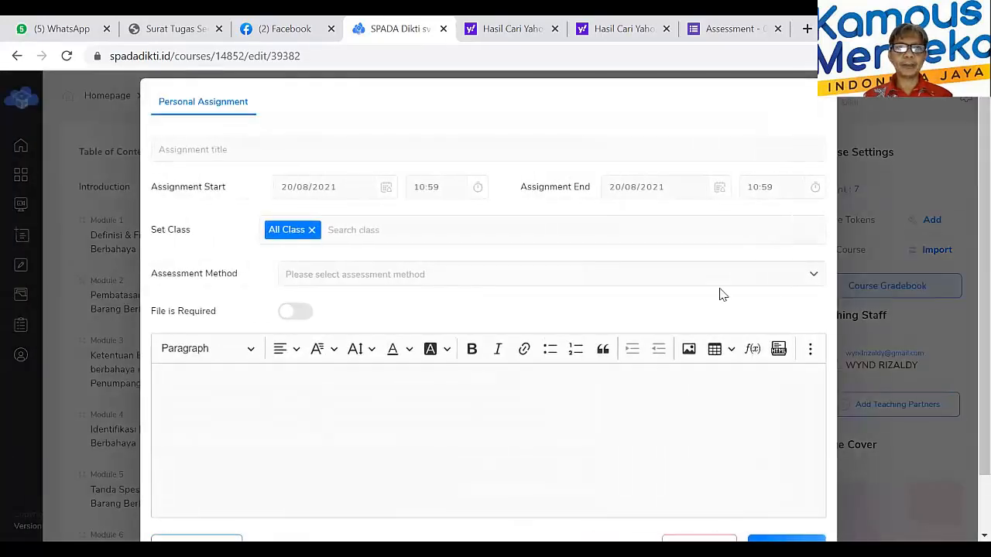
pyautogui.click(278, 153)
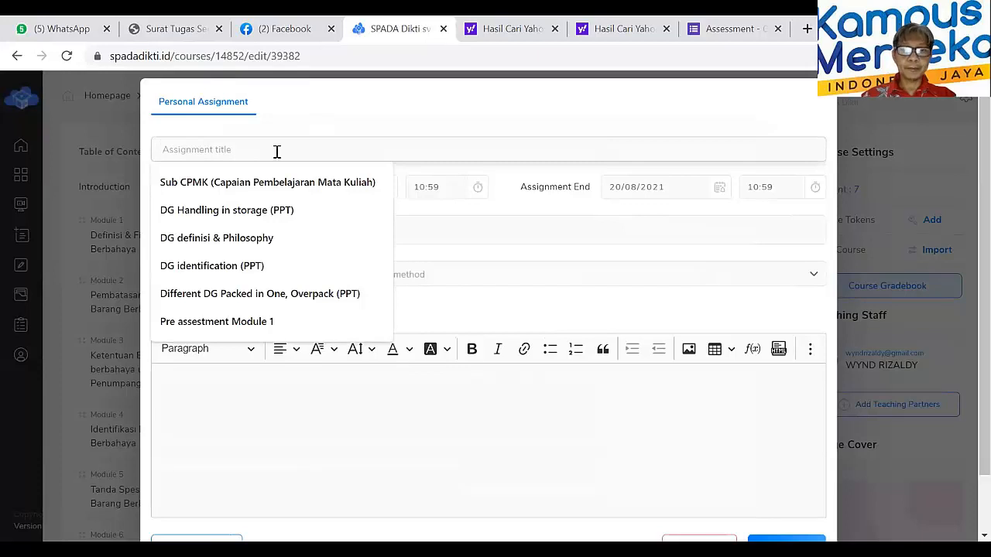
pyautogui.write('UTS')
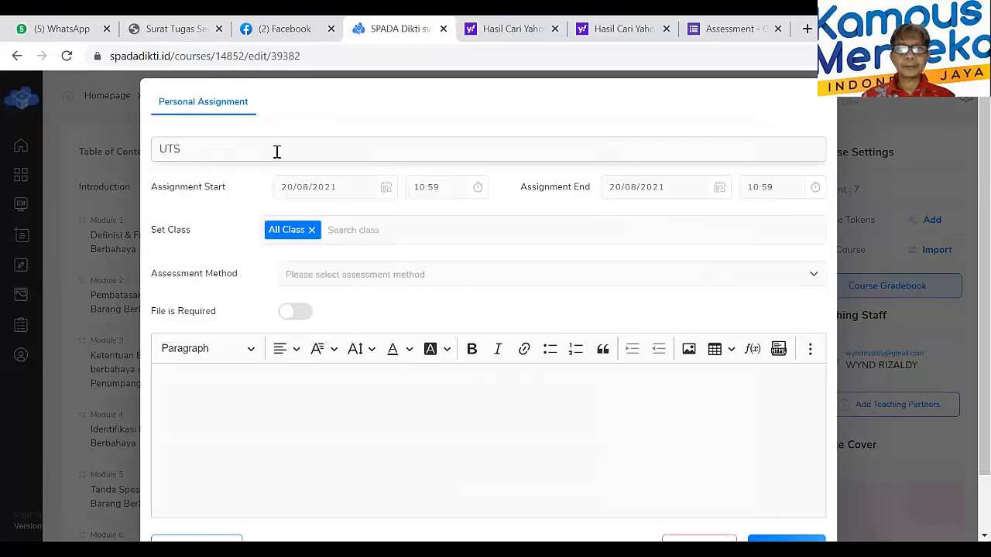
# - Set both the start date and the end date of the UTS assignment to 11/09/2021
pyautogui.click(386, 189)
pyautogui.click(418, 226)
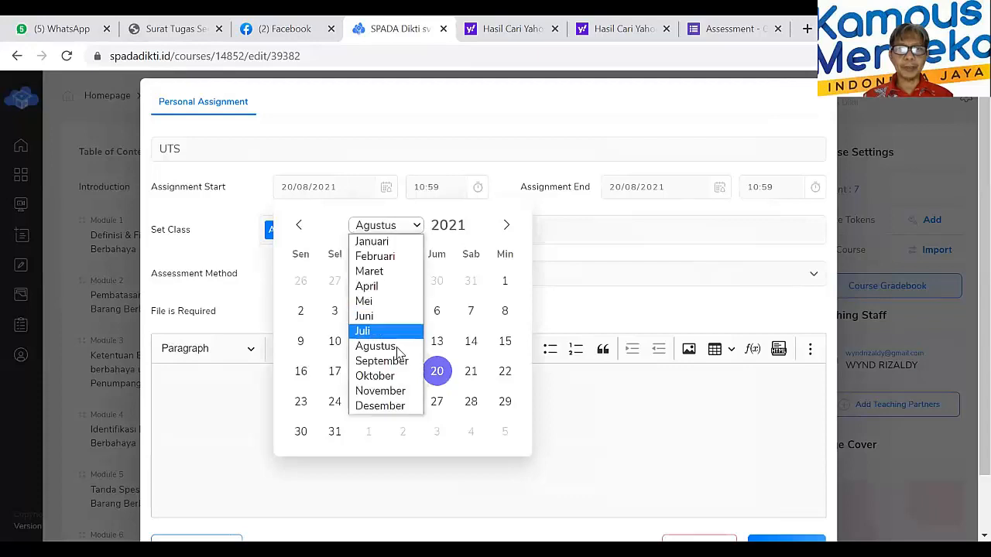
pyautogui.click(395, 361)
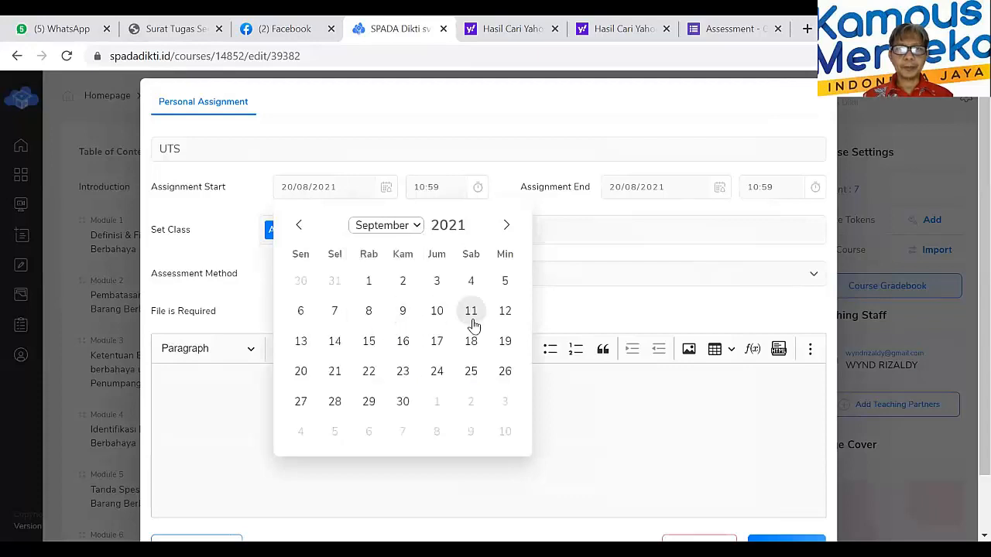
pyautogui.click(470, 313)
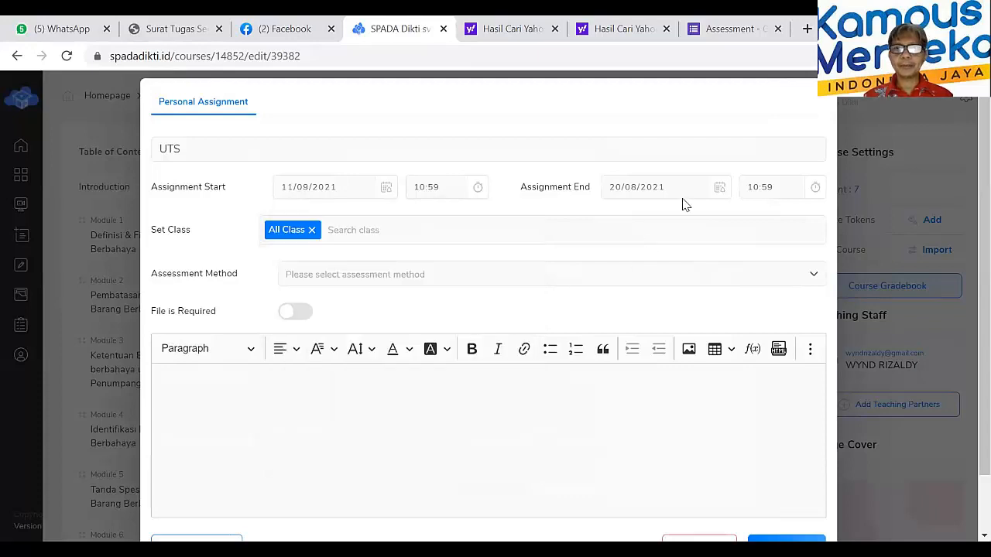
pyautogui.click(717, 189)
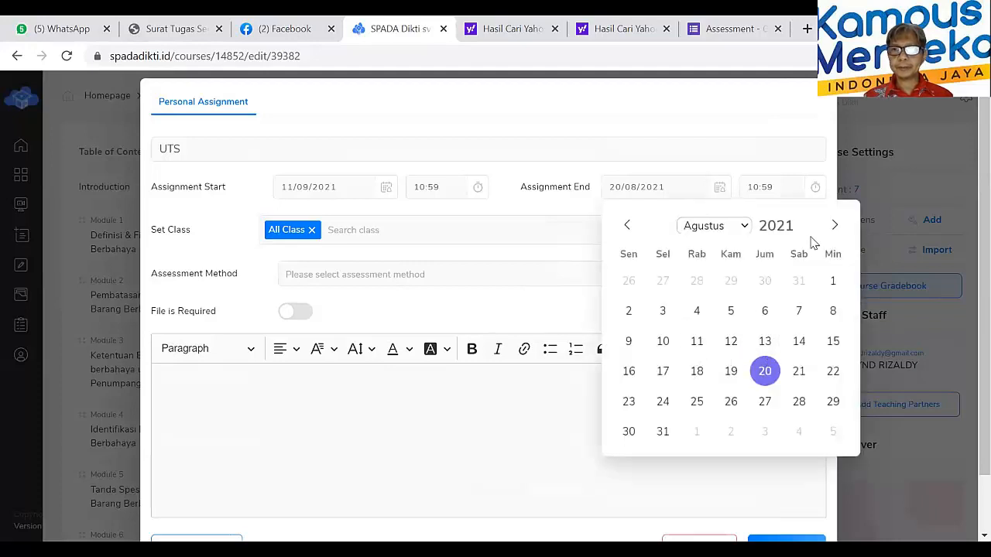
pyautogui.click(833, 225)
pyautogui.click(799, 311)
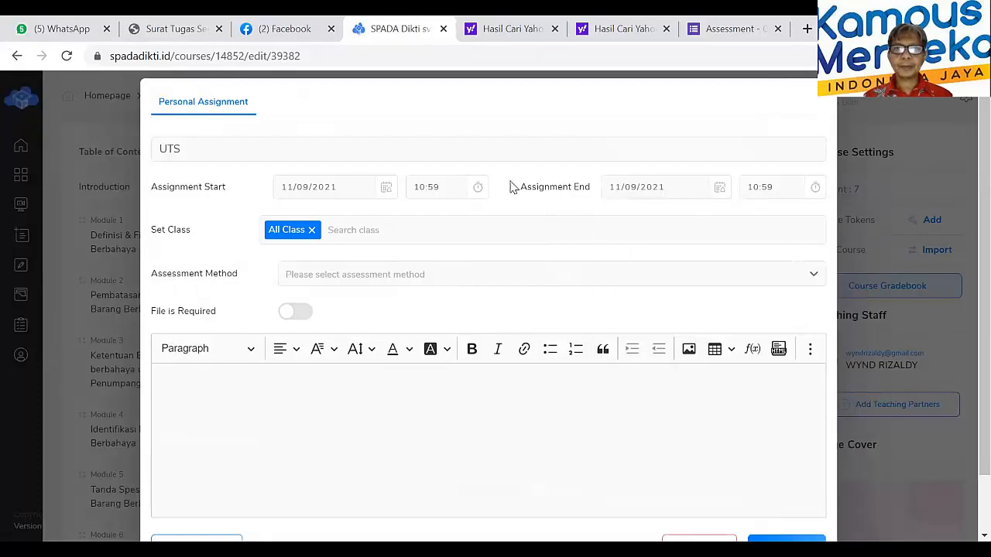
# - Set the UTS assignment's end time to 13:30
pyautogui.click(810, 194)
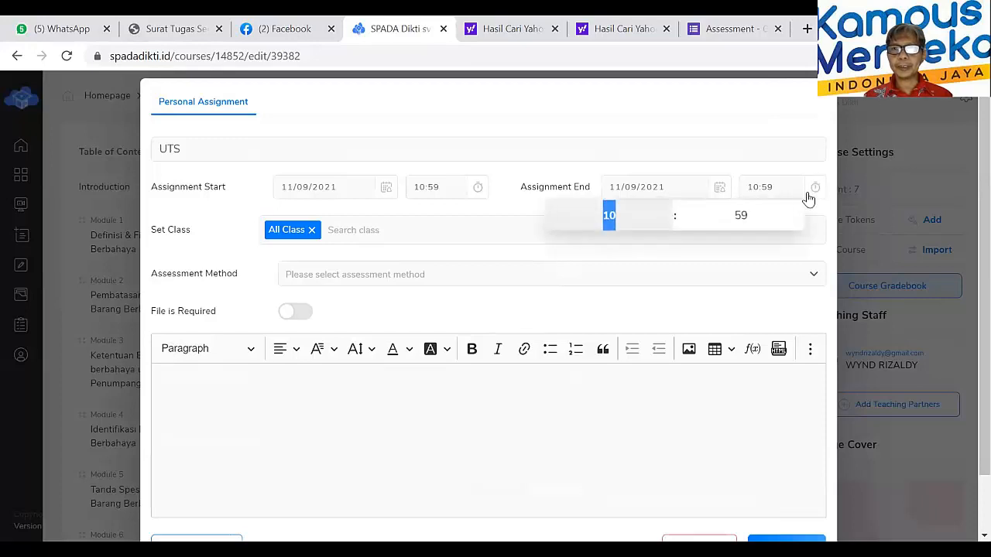
pyautogui.click(798, 227)
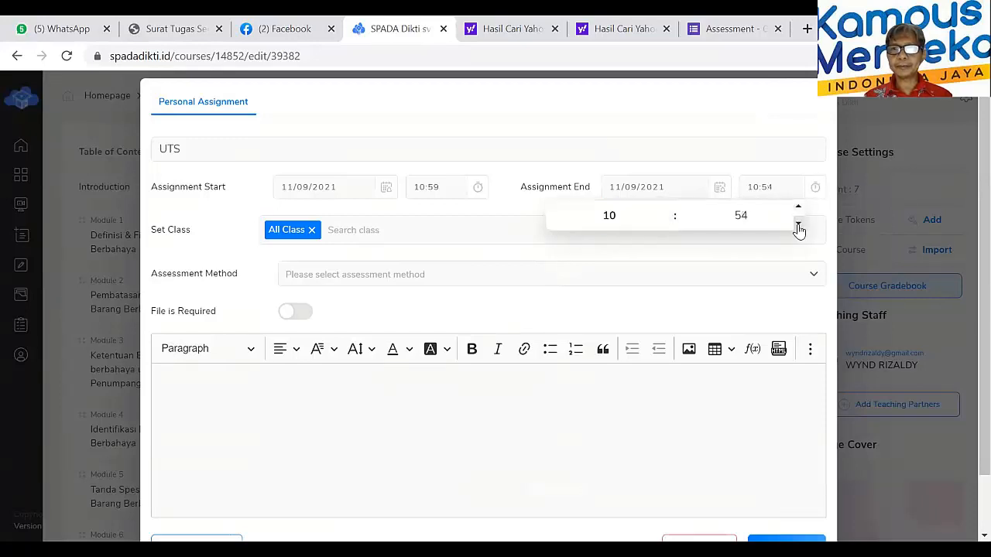
pyautogui.click(798, 209)
pyautogui.click(798, 209)
pyautogui.click(798, 209)
pyautogui.click(798, 209)
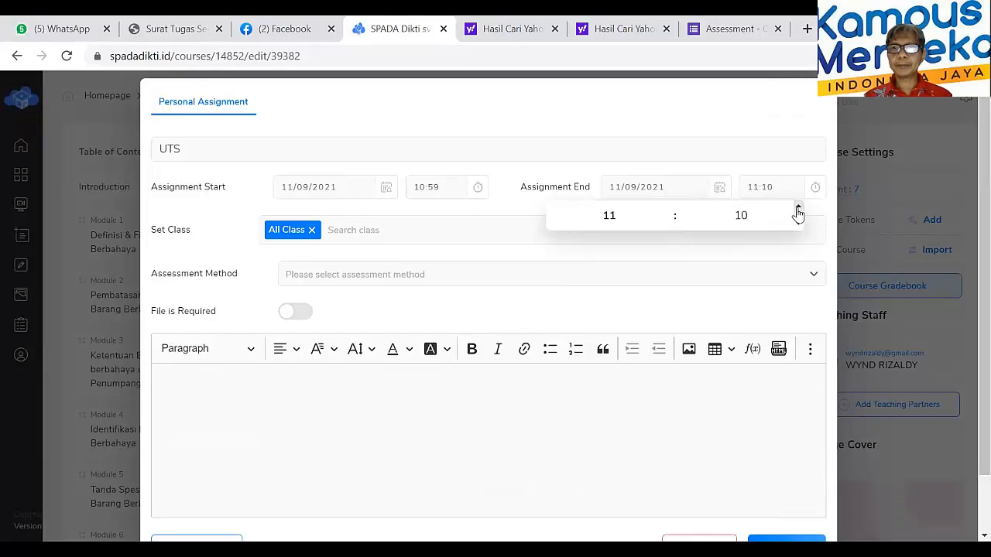
pyautogui.click(798, 209)
pyautogui.click(798, 209)
pyautogui.click(798, 209)
pyautogui.click(798, 209)
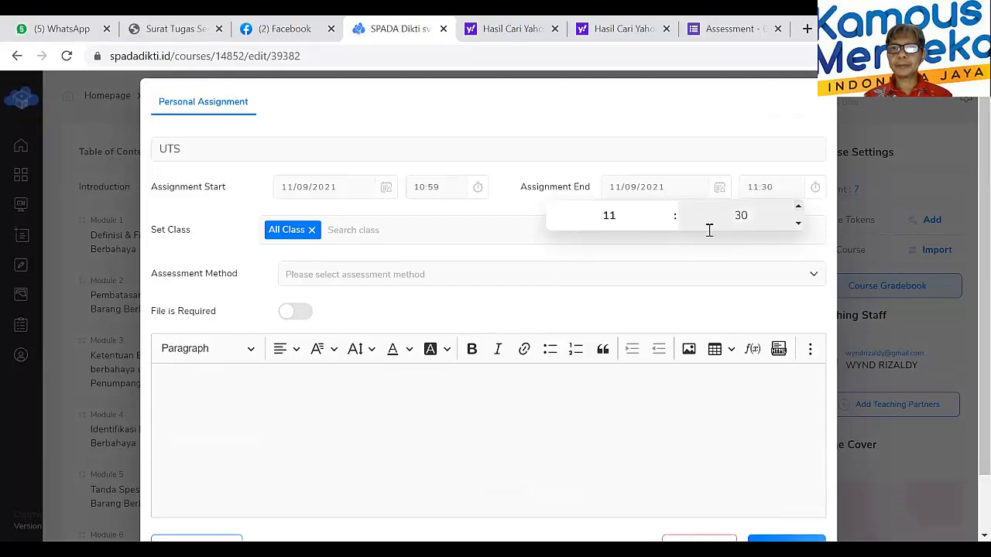
pyautogui.click(666, 209)
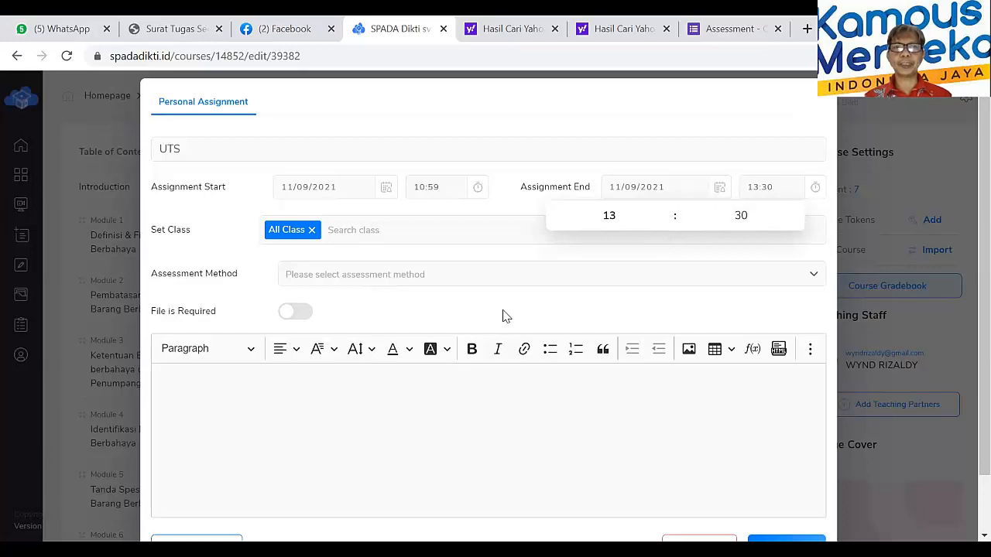
# - Set the UTS assignment's assessment method to Point and make a file submission required
pyautogui.click(495, 283)
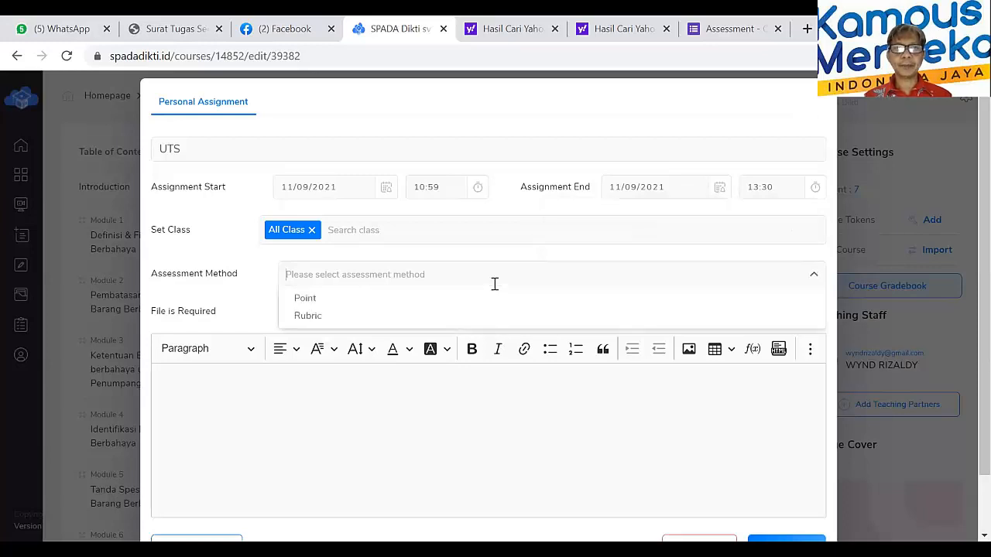
pyautogui.click(456, 301)
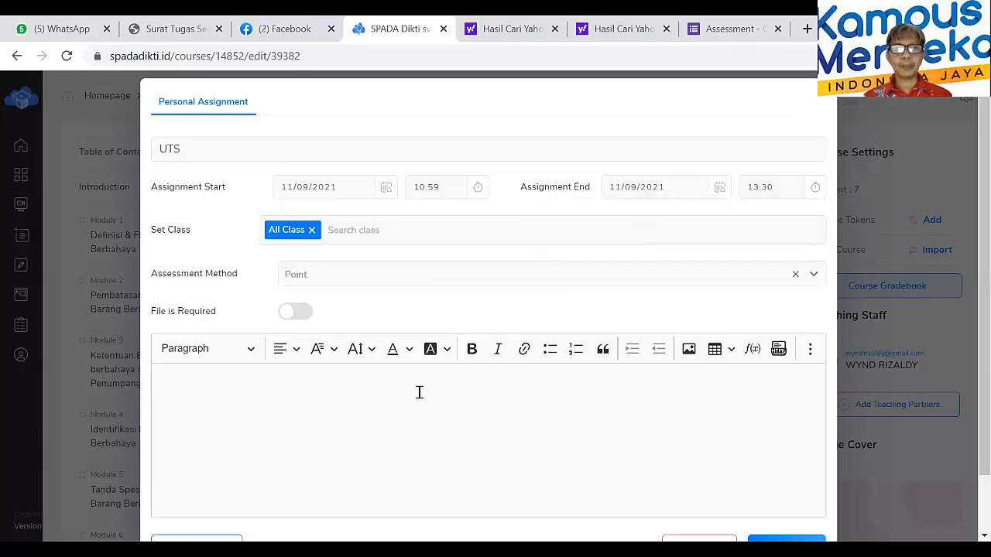
pyautogui.click(292, 314)
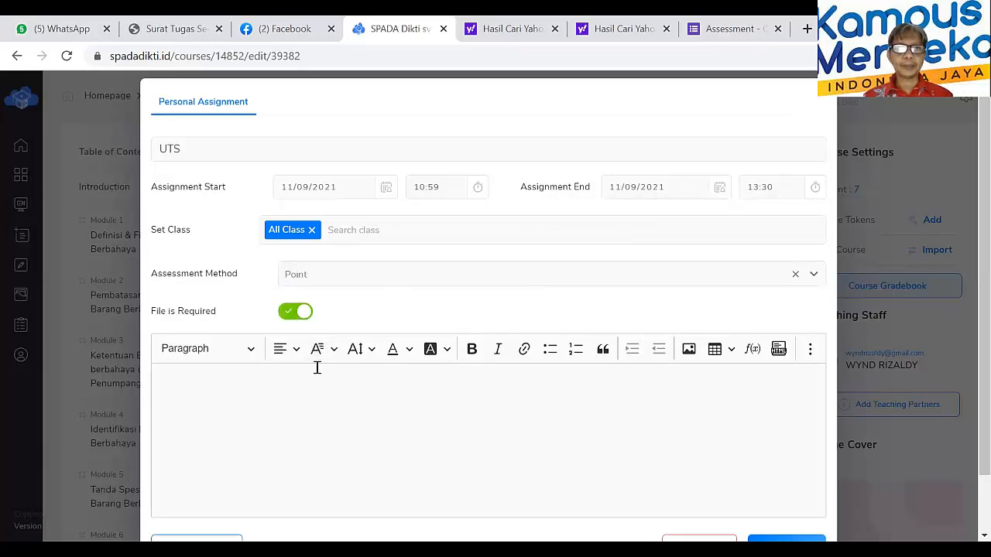
# - Begin the assignment instructions with "Silahkan dijawab soal yang telah dibagikan, sebelumnya mohon di download"
pyautogui.scroll(-2, 319, 365)
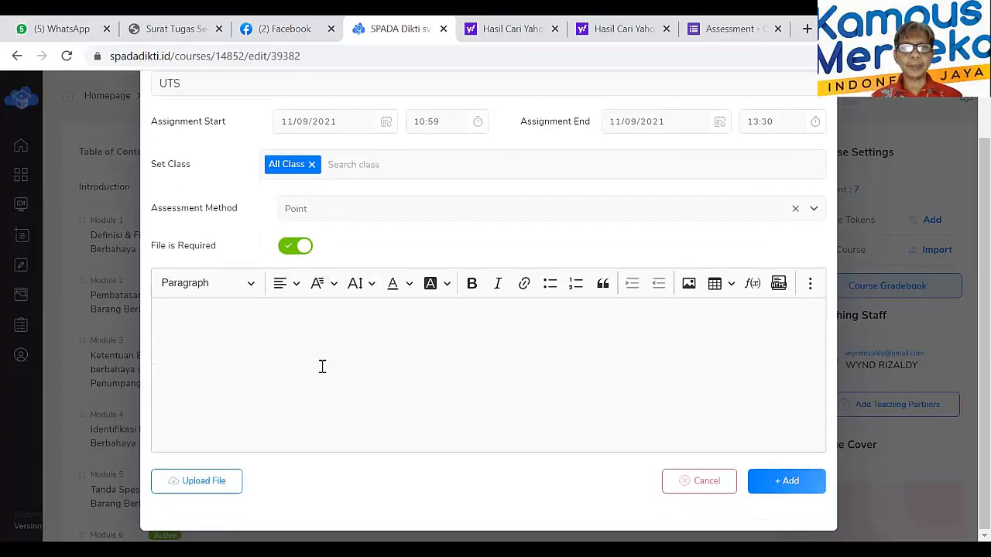
pyautogui.click(315, 334)
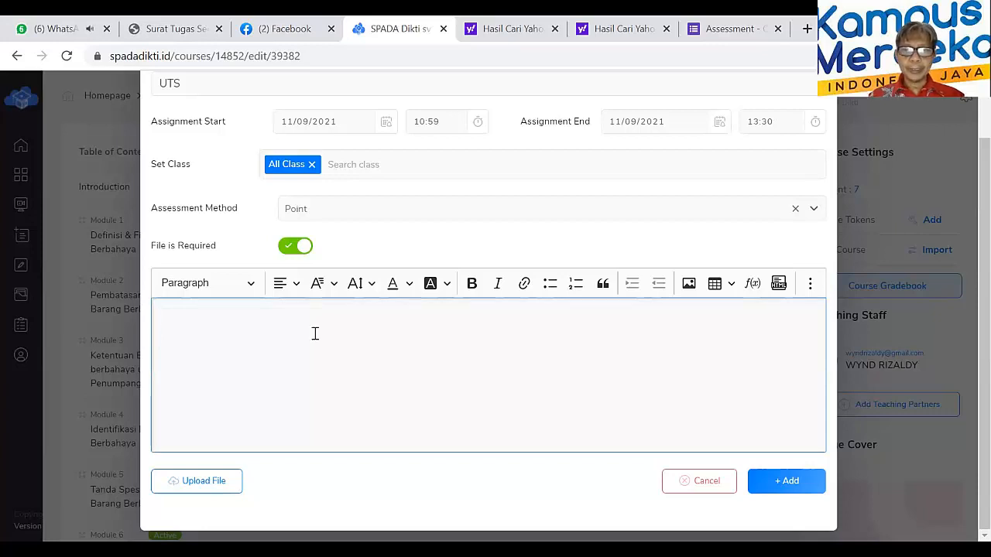
pyautogui.write('Silahkan dijawab soal yang telah dibagikan,')
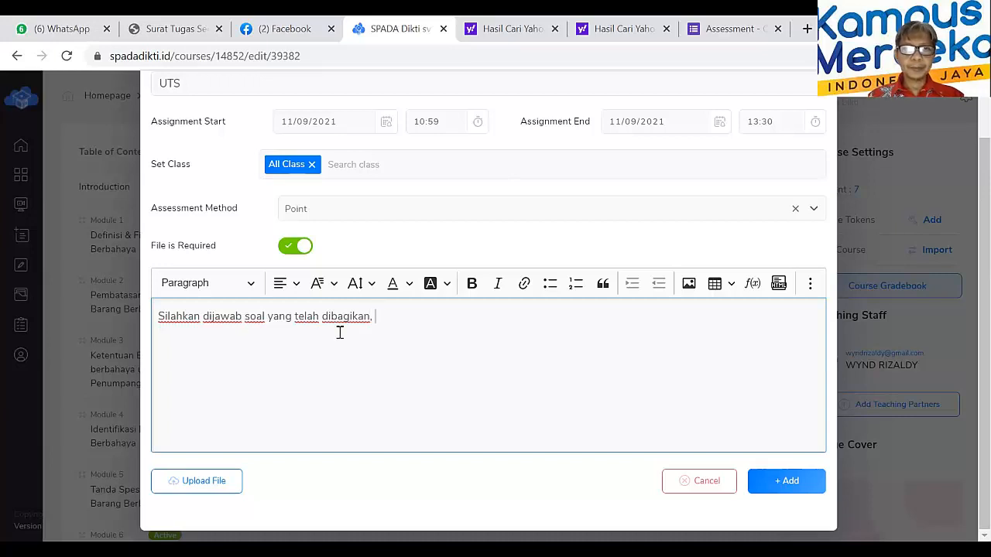
pyautogui.write('sebelumnya mohon di')
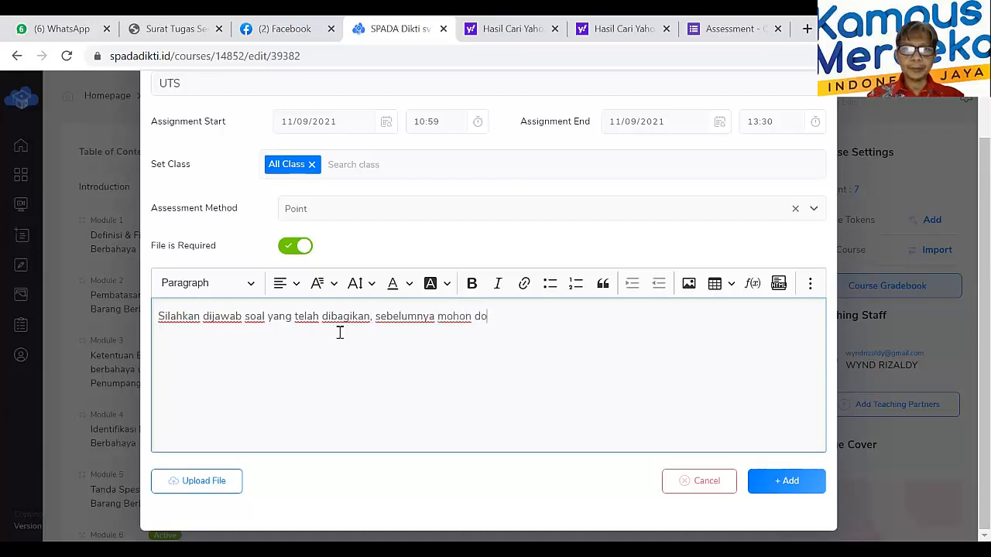
pyautogui.write(' dow')
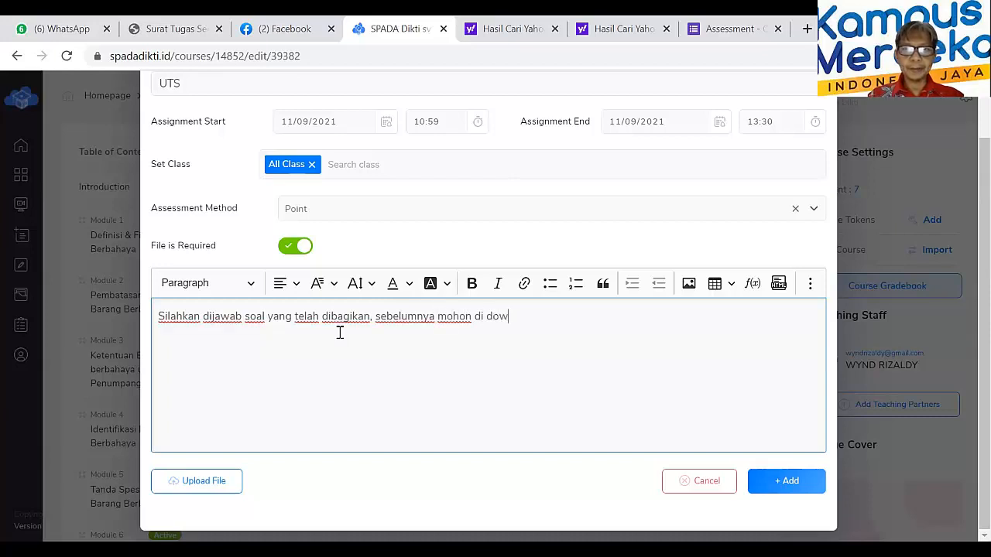
pyautogui.write('nloaf')
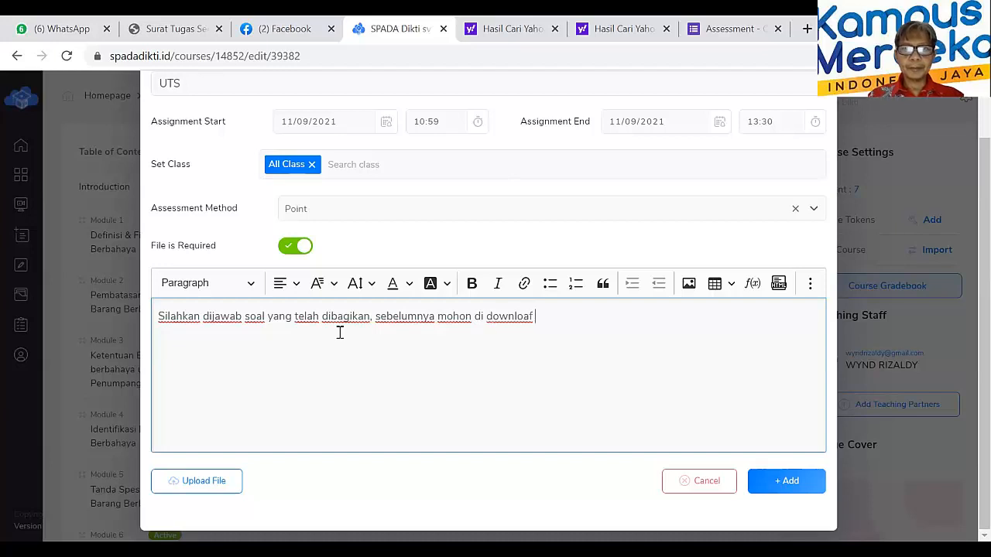
pyautogui.press('BackSpace')
pyautogui.press('BackSpace')
pyautogui.press('BackSpace')
pyautogui.write('ad')
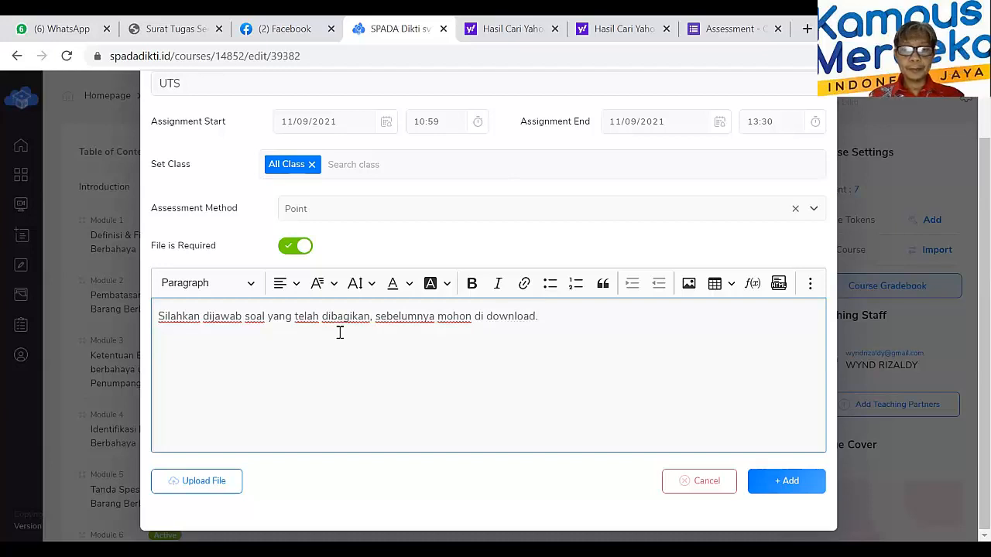
# - Complete the instructions after "download" with ". dan kemudian upload untuk disubmit sebelum waktu berakhir."
pyautogui.write('. dan kemu')
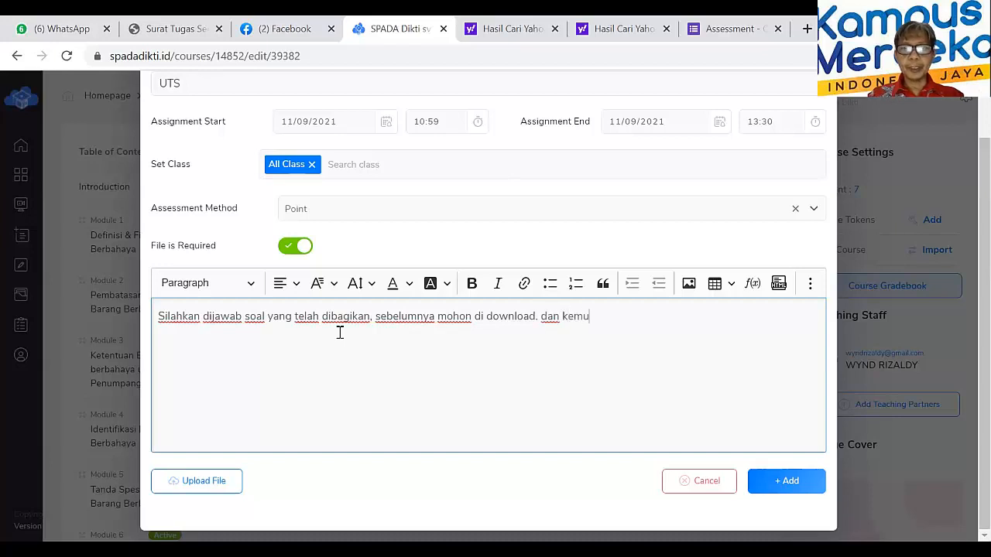
pyautogui.write('dian up')
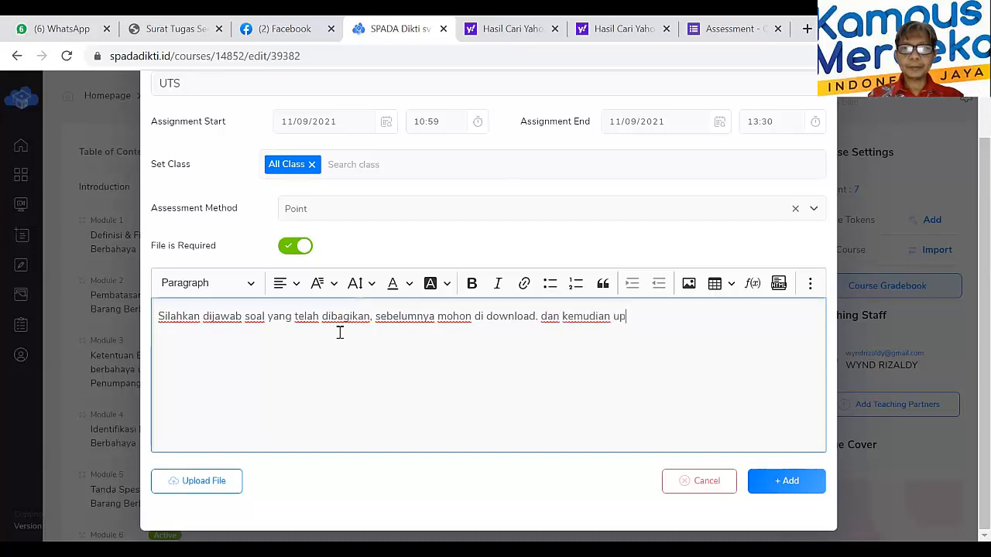
pyautogui.write('load')
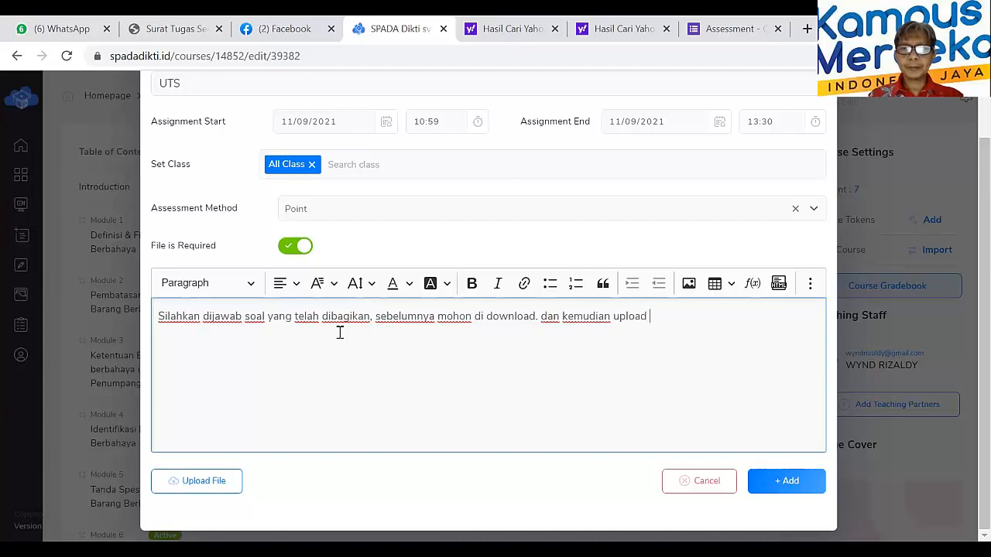
pyautogui.write(' untuk di')
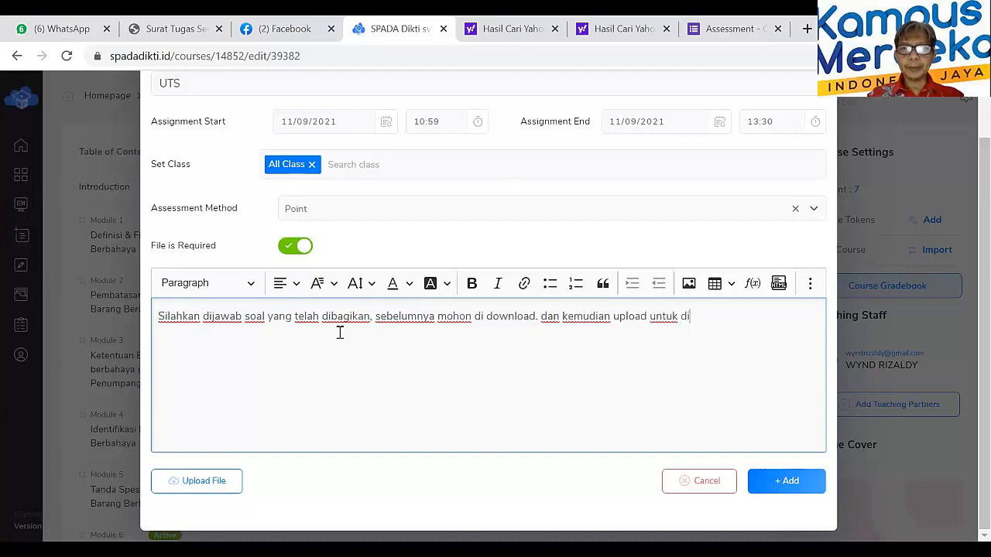
pyautogui.write('submit s')
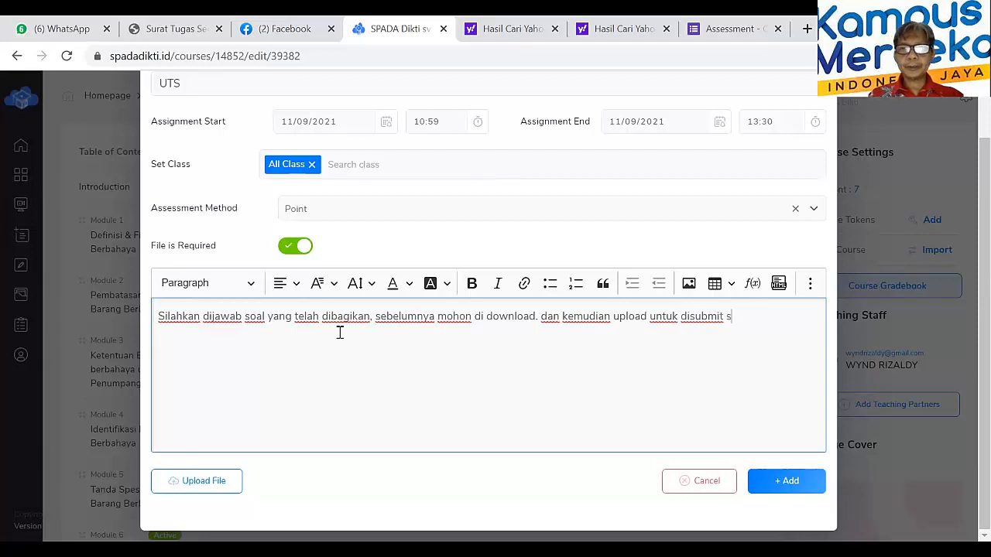
pyautogui.press('BackSpace')
pyautogui.write('seve')
pyautogui.press('BackSpace')
pyautogui.press('BackSpace')
pyautogui.write('belum waktu berakhir.')
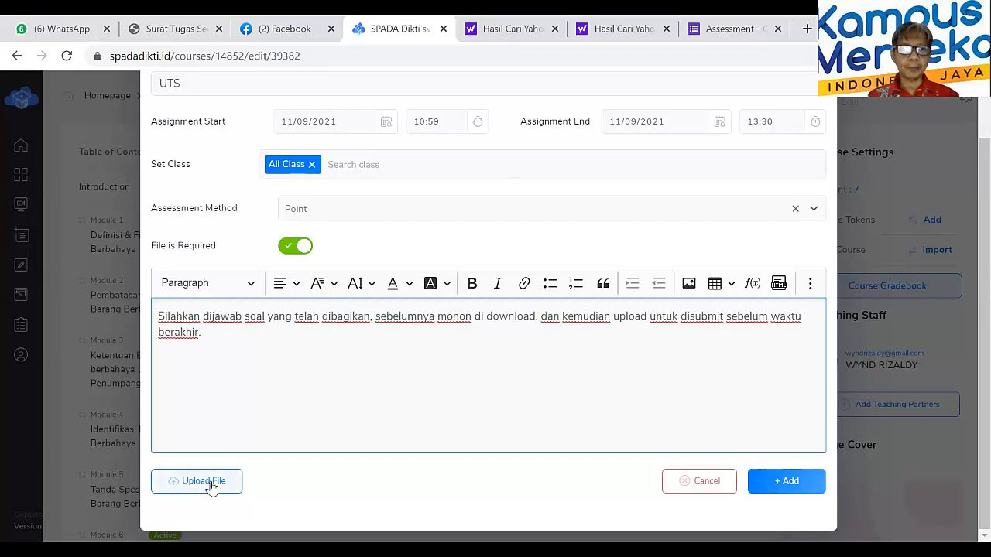
# - Attach "soal UTS DG klas MBKM" from the MBKM folder in Documents > Camp > Lecturer act STMT and add the assignment to the module
pyautogui.click(209, 483)
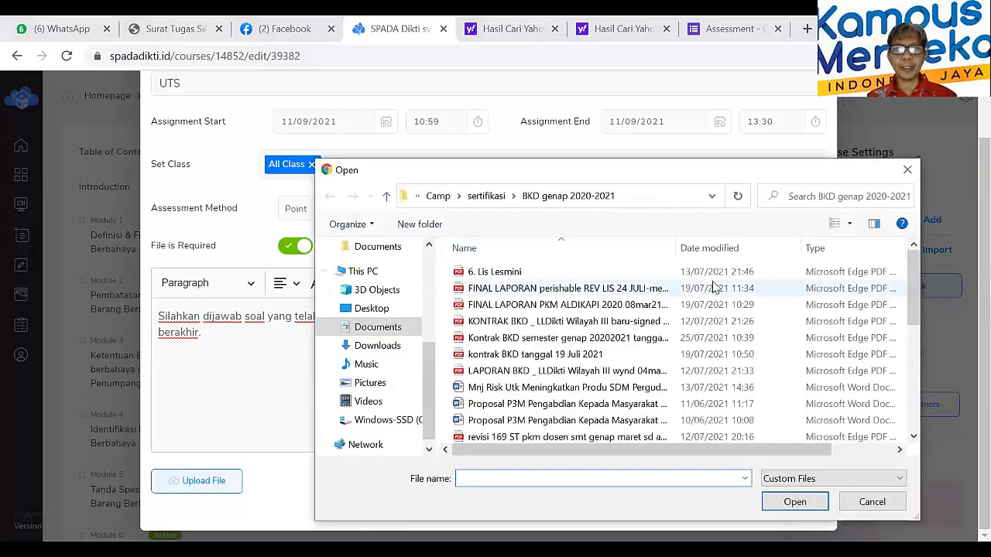
pyautogui.click(387, 331)
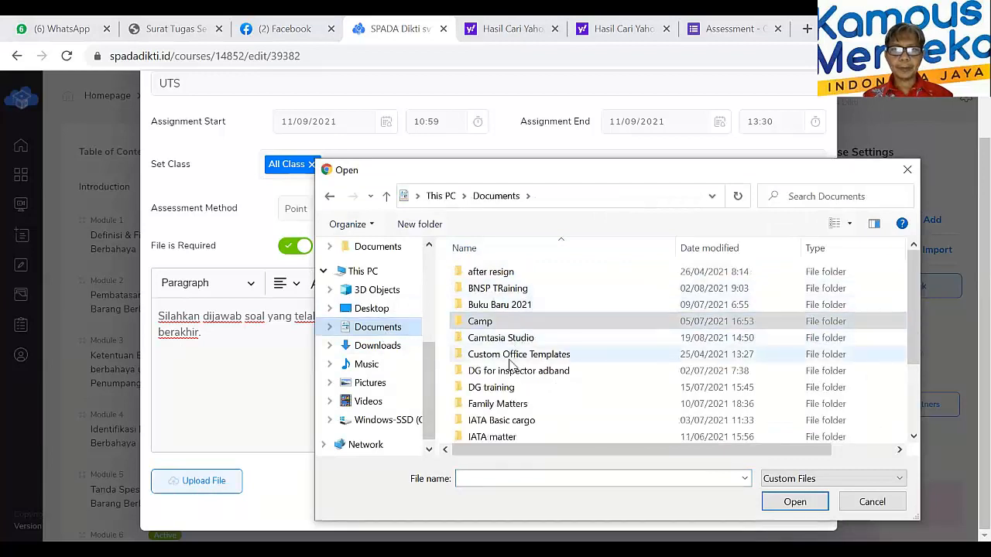
pyautogui.doubleClick(496, 321)
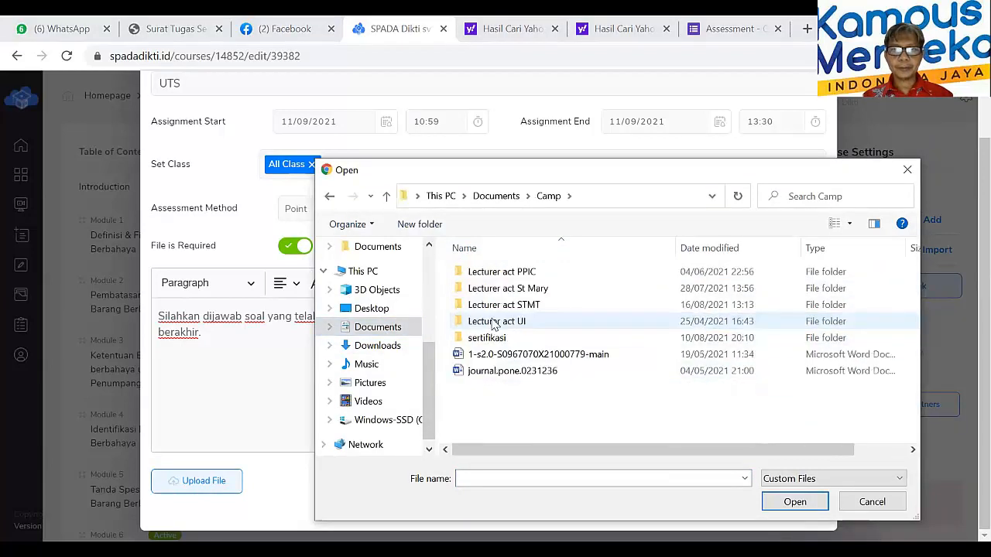
pyautogui.doubleClick(501, 306)
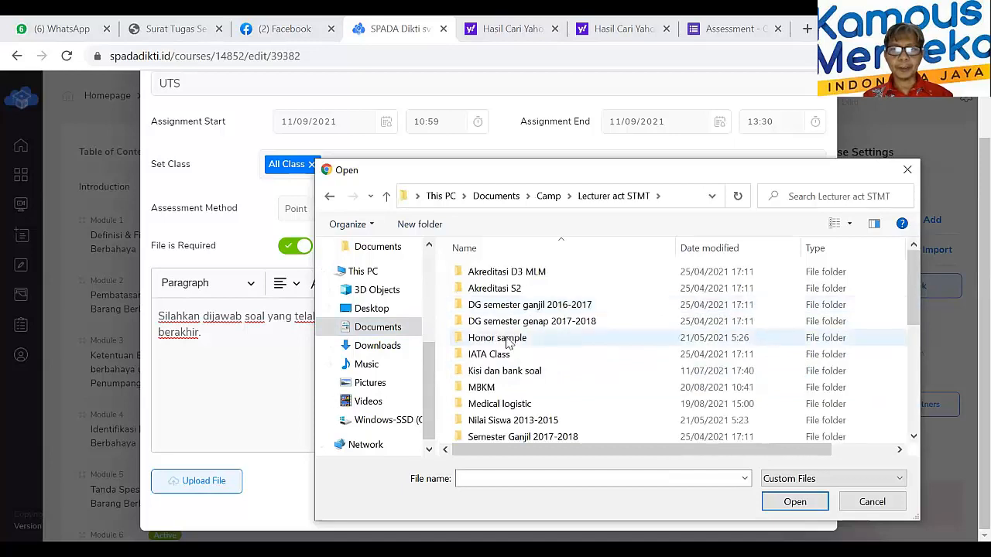
pyautogui.doubleClick(496, 388)
pyautogui.scroll(-10, 808, 348)
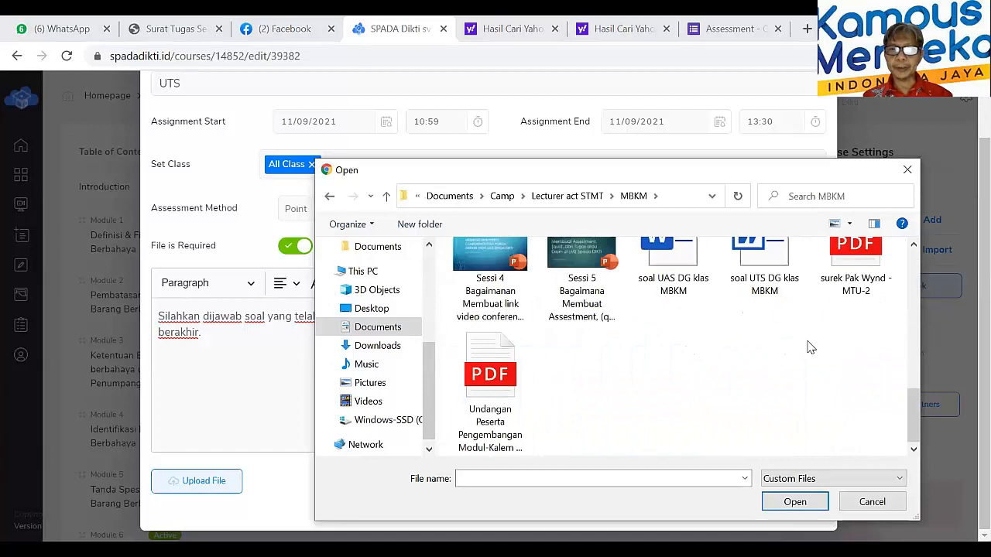
pyautogui.click(774, 260)
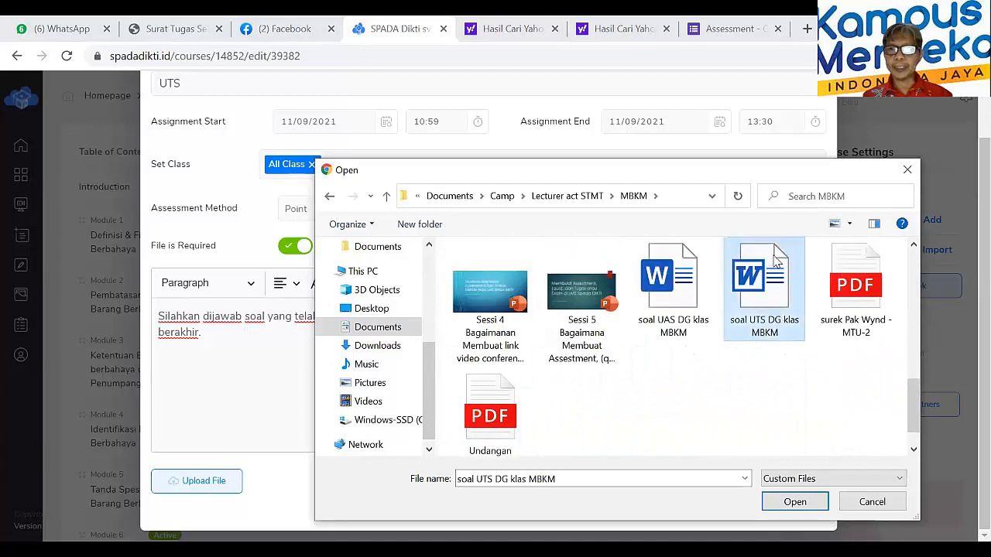
pyautogui.click(794, 503)
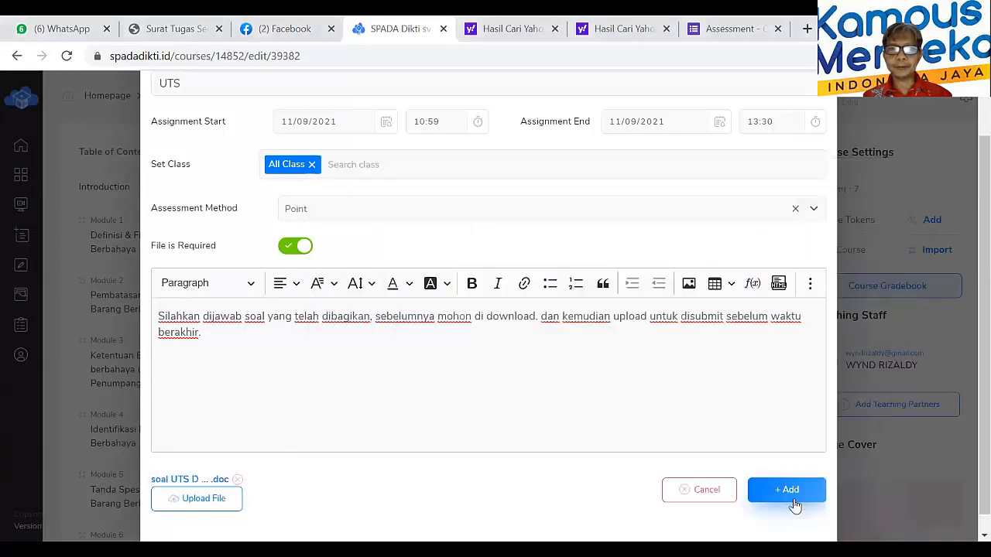
pyautogui.scroll(-1, 244, 447)
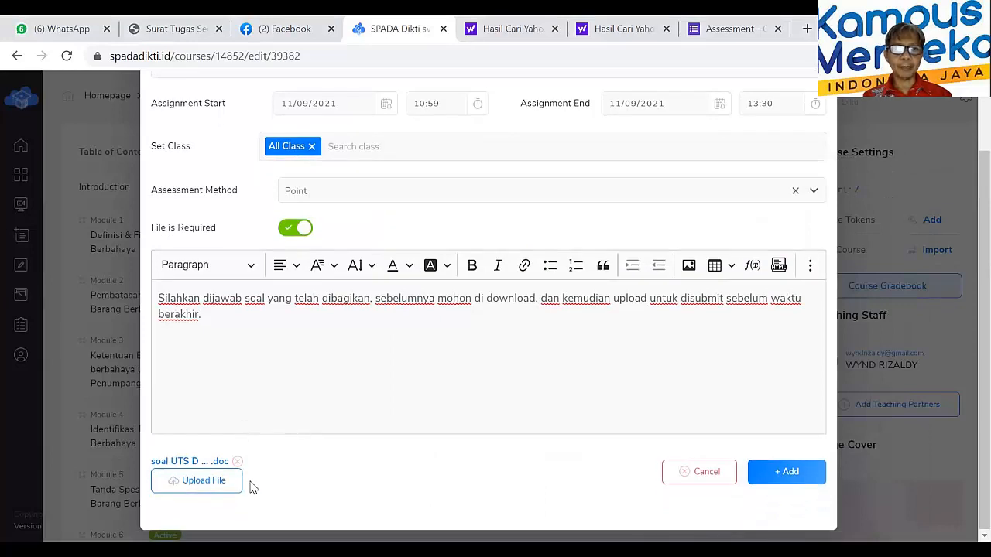
pyautogui.click(798, 472)
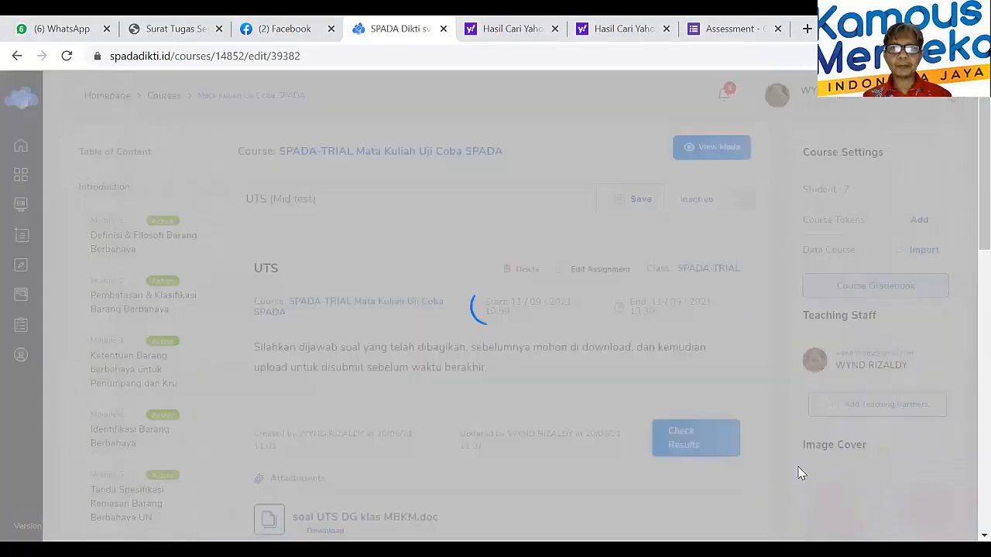
# - Review the added UTS assignment, check its student results and expand the assignment instructions there
pyautogui.scroll(-2, 575, 398)
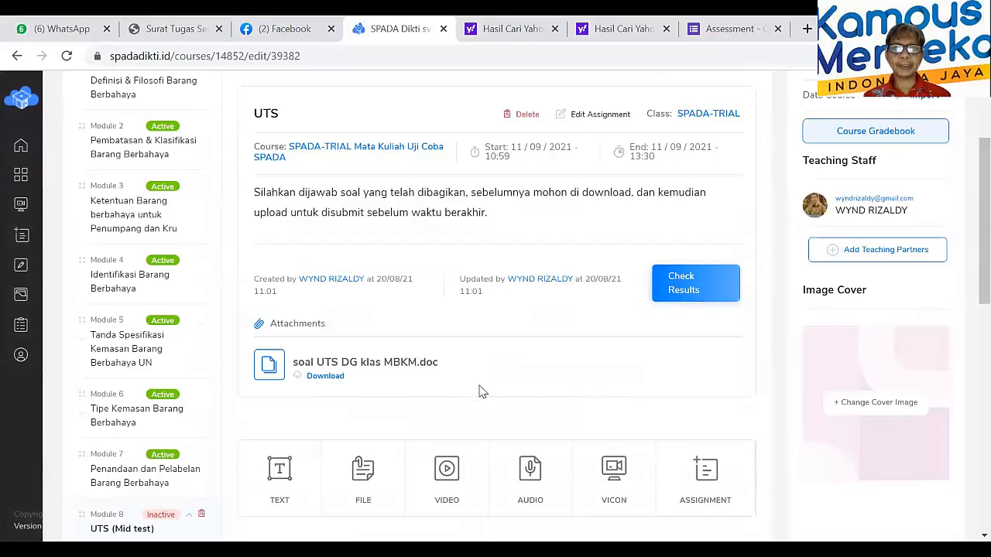
pyautogui.scroll(-1, 485, 380)
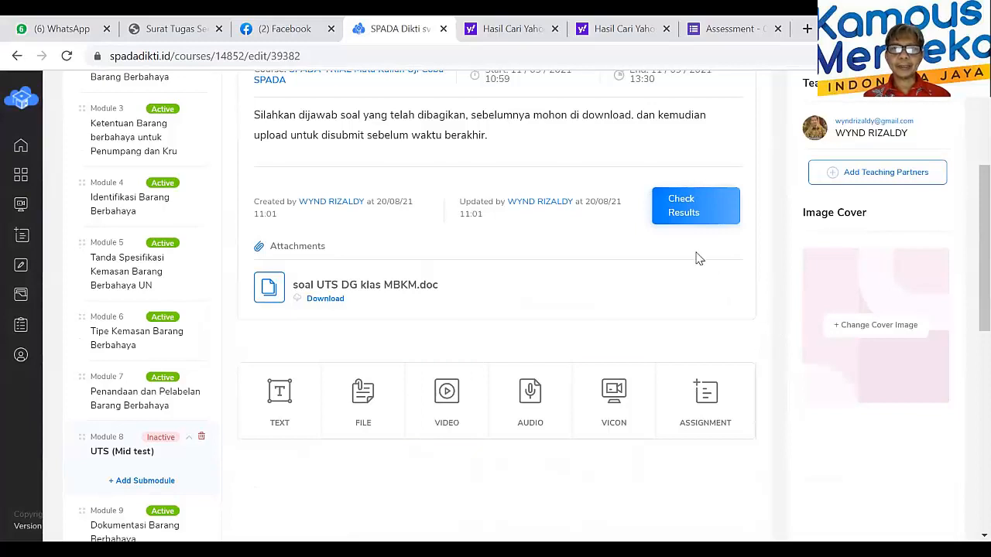
pyautogui.click(698, 212)
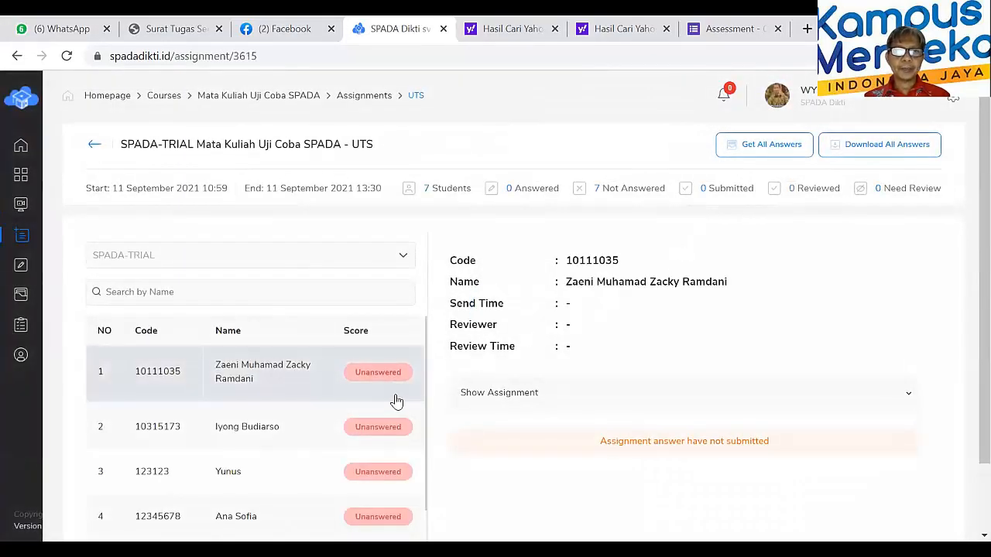
pyautogui.scroll(-1, 500, 394)
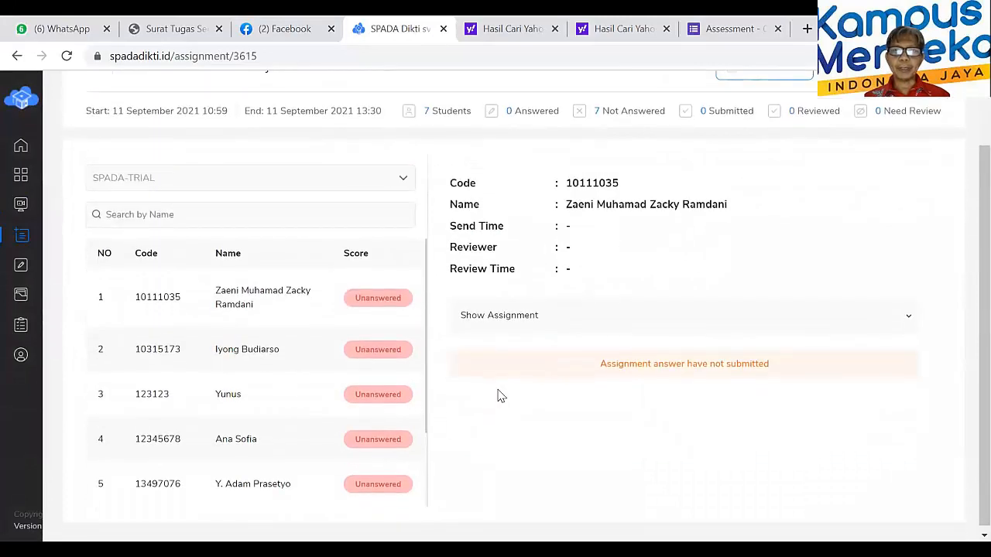
pyautogui.click(910, 321)
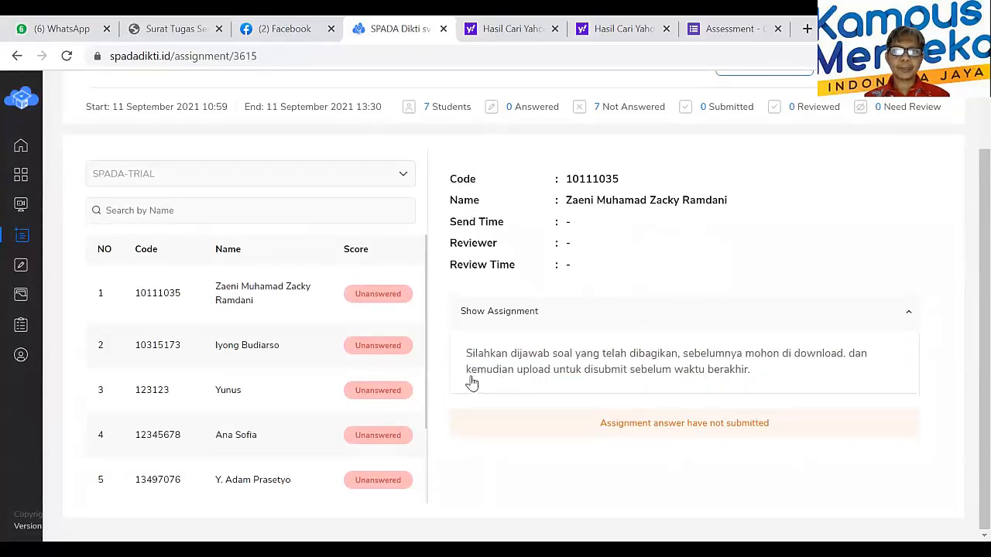
pyautogui.scroll(1, 472, 383)
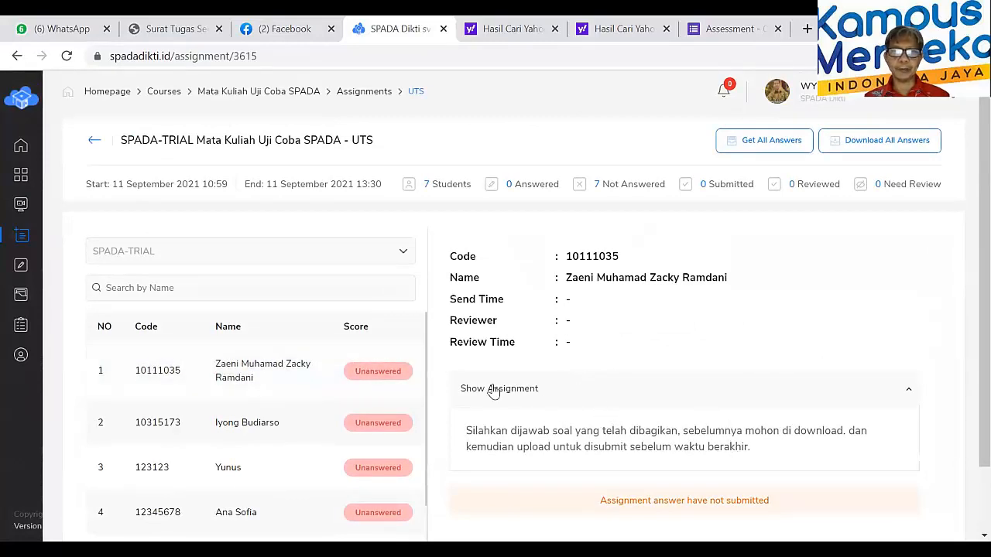
pyautogui.scroll(-1, 492, 391)
pyautogui.scroll(1, 493, 391)
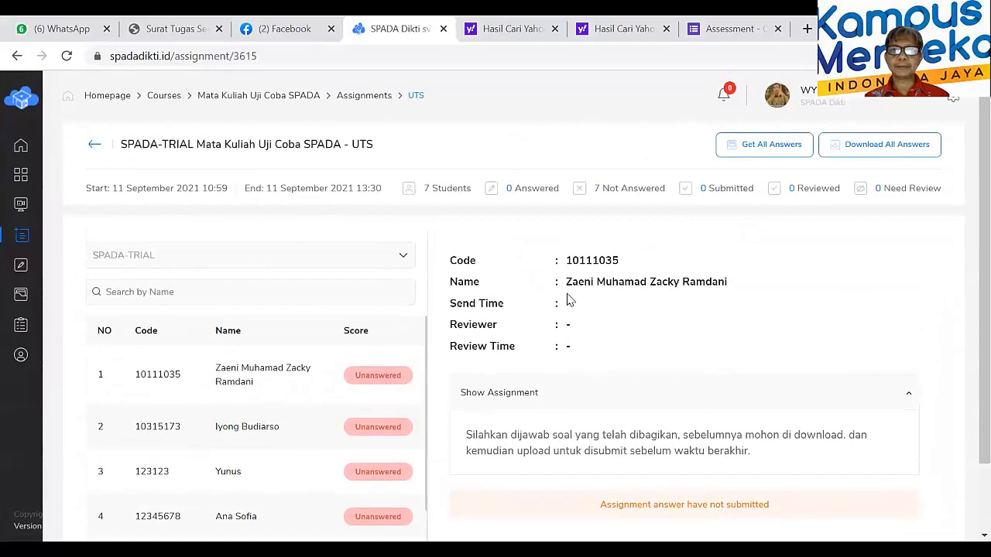
# - Return to the course list and open the "Mata Kuliah Uji Coba SPADA" course
pyautogui.moveTo(44, 178)
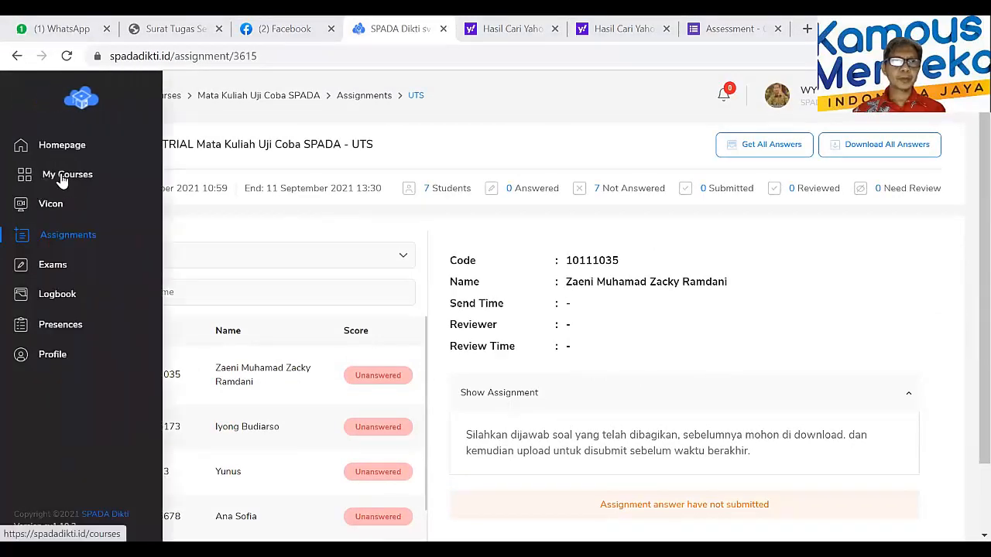
pyautogui.click(63, 180)
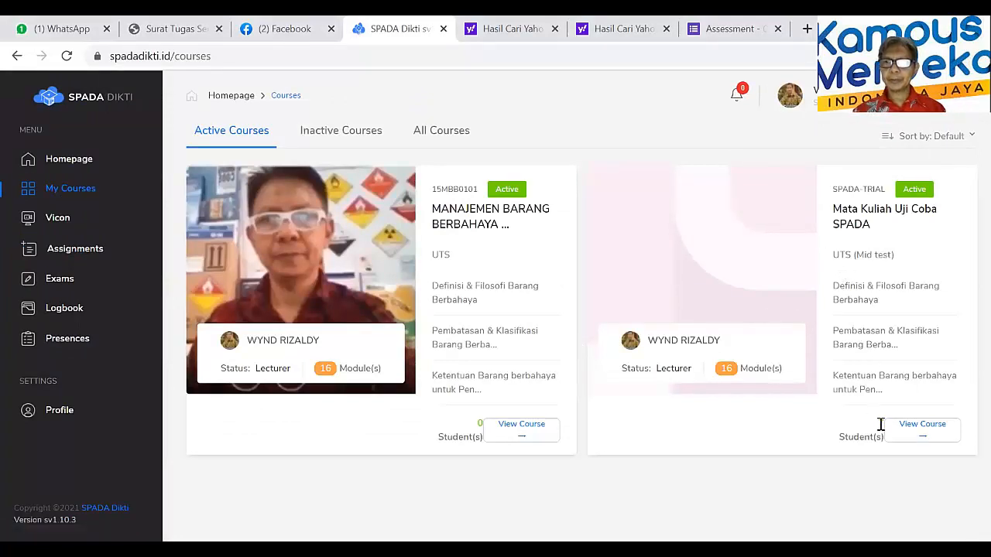
pyautogui.click(912, 431)
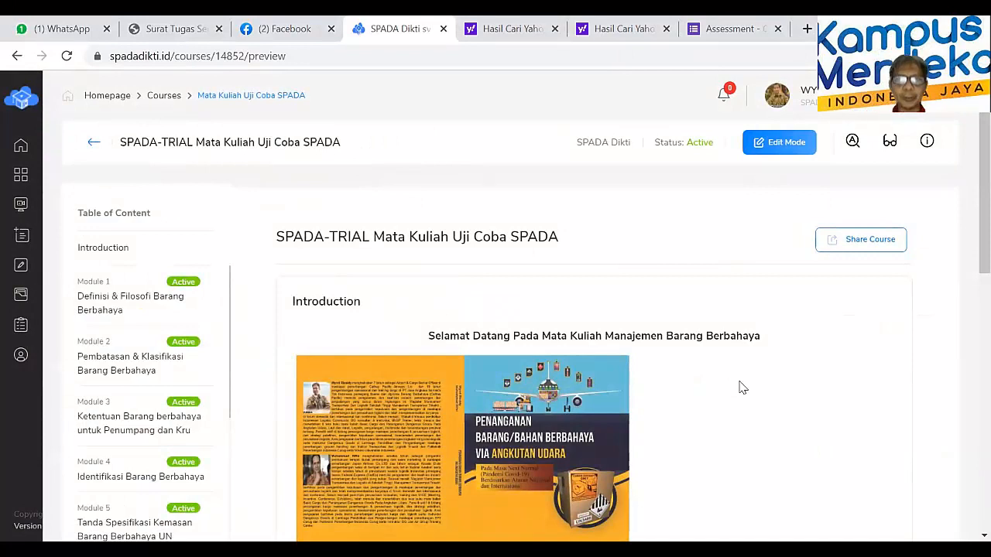
# - Switch the course to edit mode and set the Module 8 UTS (Mid test) to active
pyautogui.scroll(-5, 216, 380)
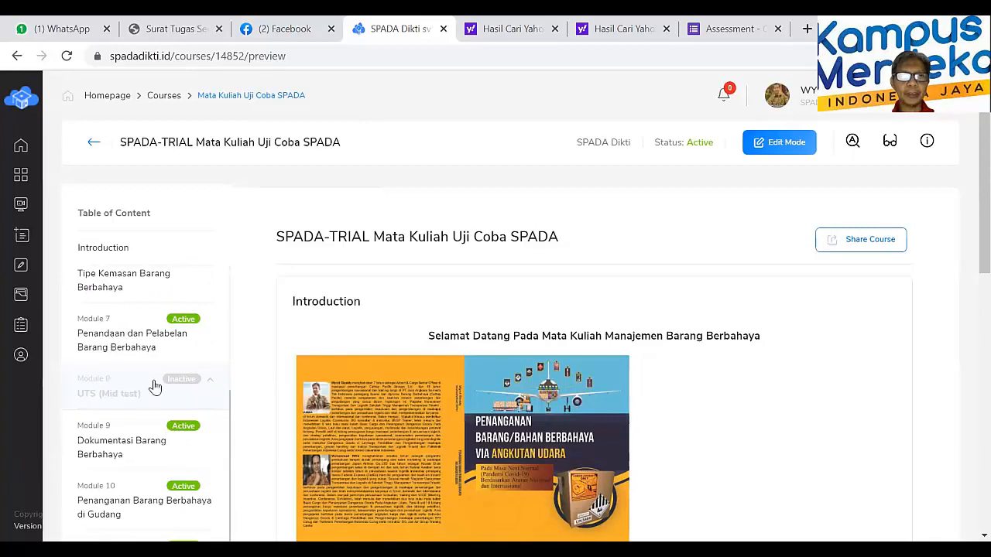
pyautogui.click(774, 142)
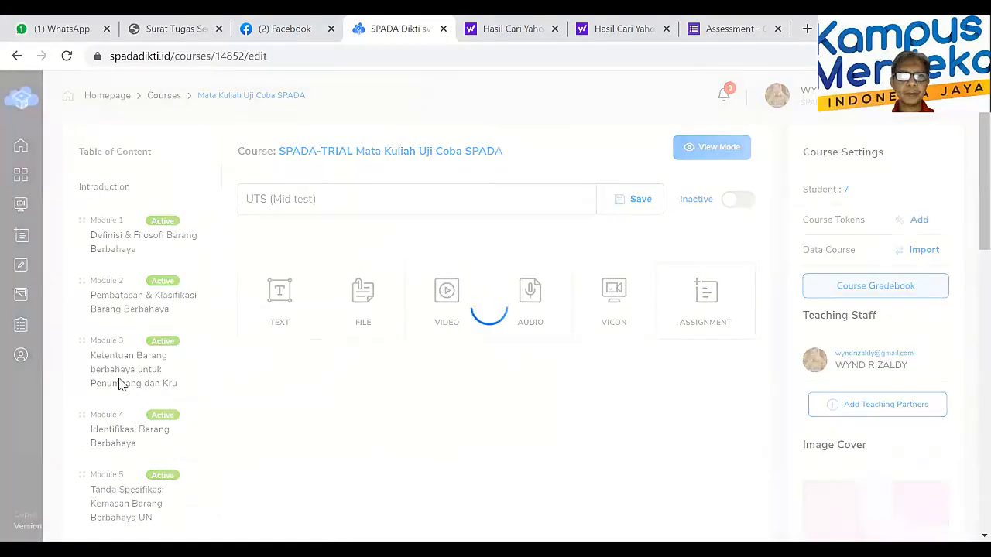
pyautogui.scroll(-5, 124, 381)
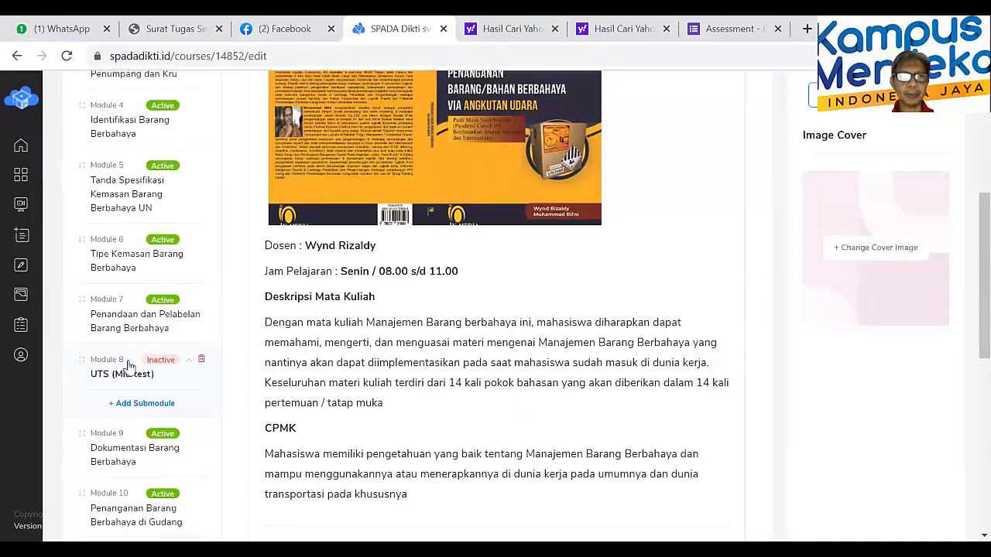
pyautogui.scroll(4, 528, 307)
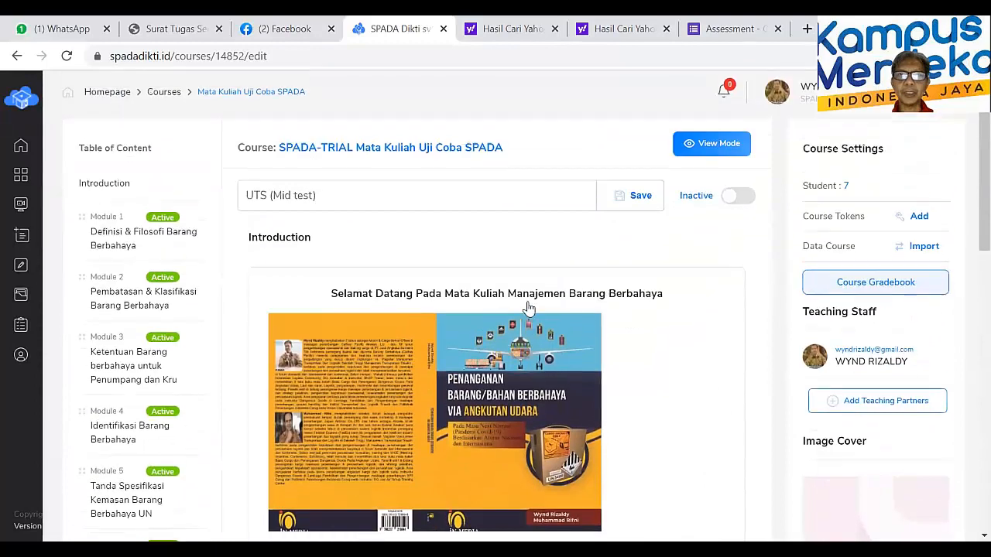
pyautogui.scroll(-1, 528, 308)
pyautogui.scroll(1, 707, 243)
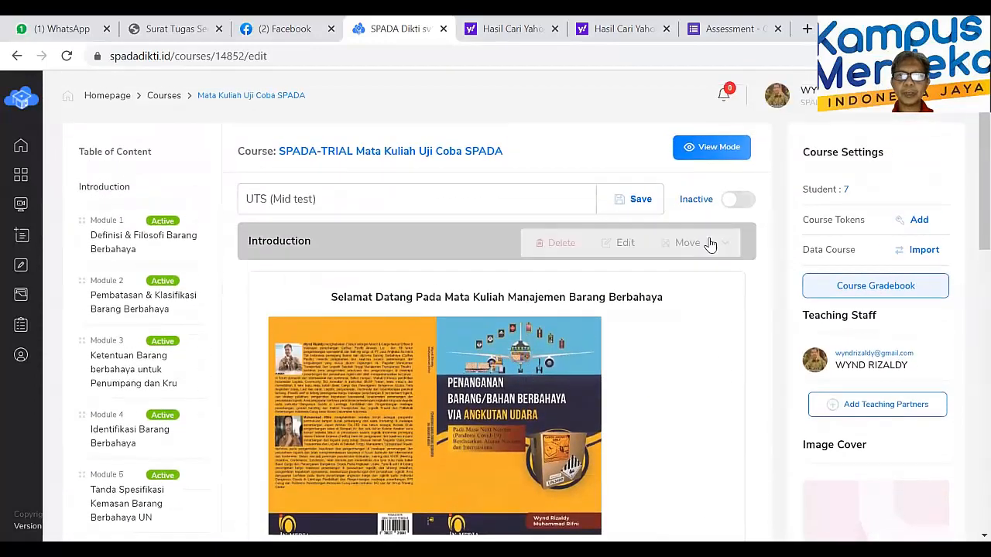
pyautogui.click(732, 206)
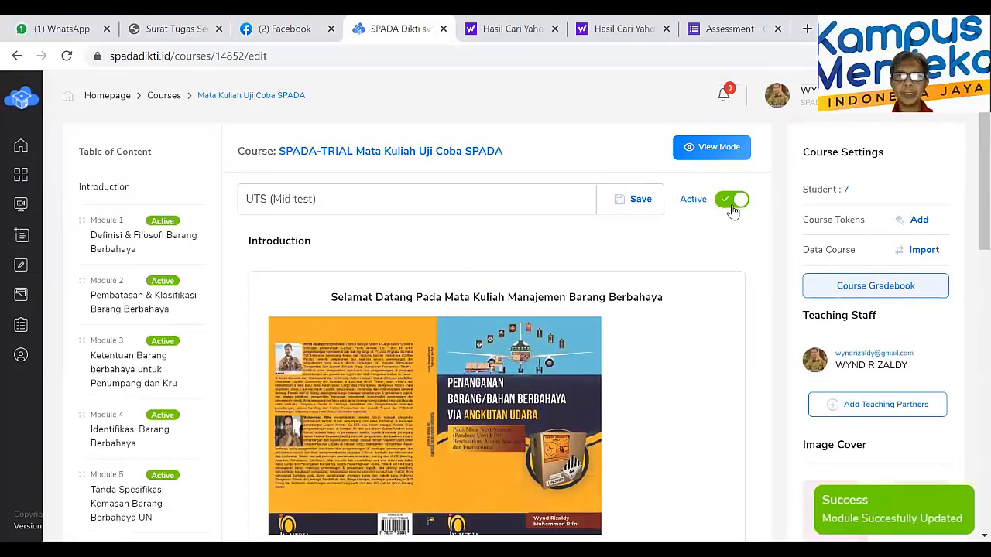
# - Check the status of Module 8 in the table of contents, first in edit mode and also in view mode
pyautogui.scroll(-10, 732, 209)
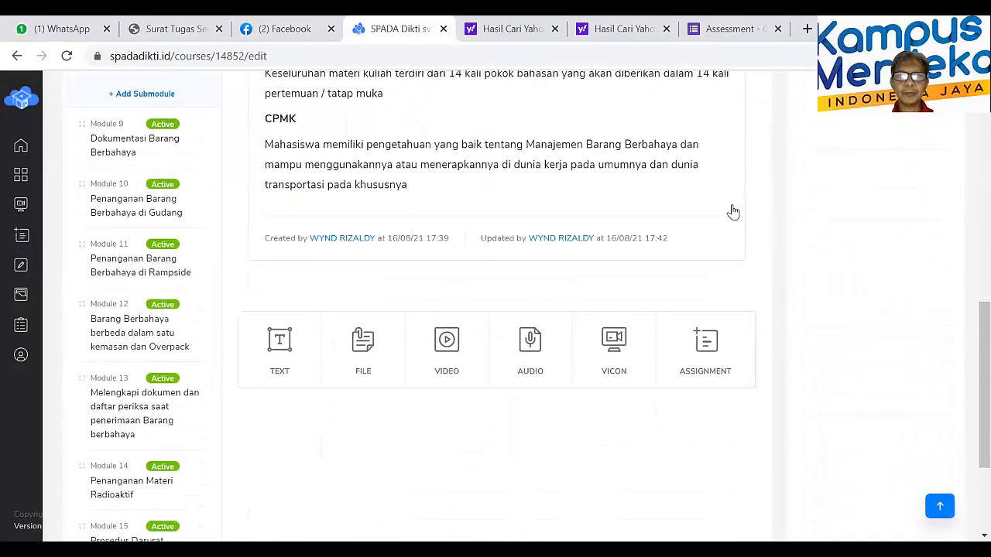
pyautogui.scroll(1, 731, 210)
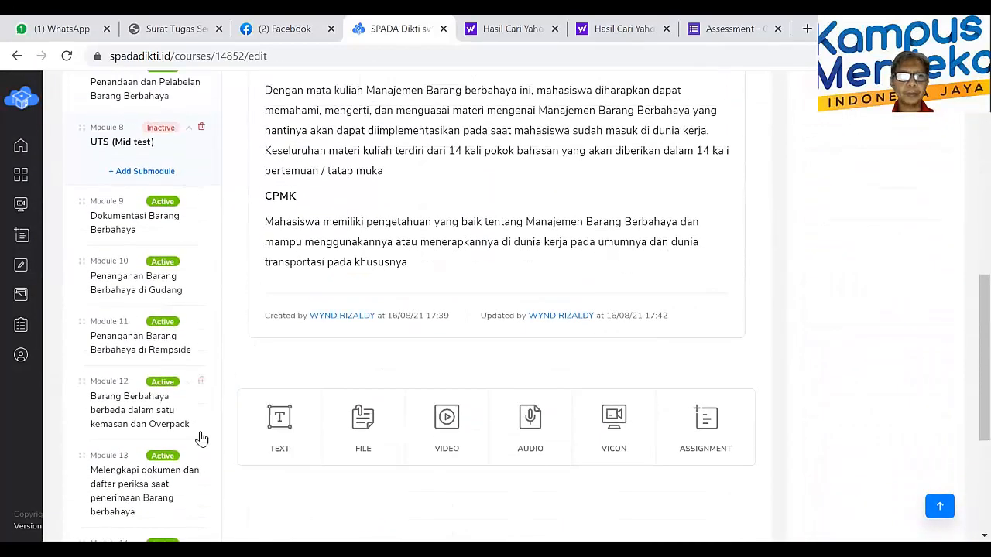
pyautogui.scroll(-1, 186, 403)
pyautogui.scroll(-1, 184, 400)
pyautogui.scroll(2, 184, 400)
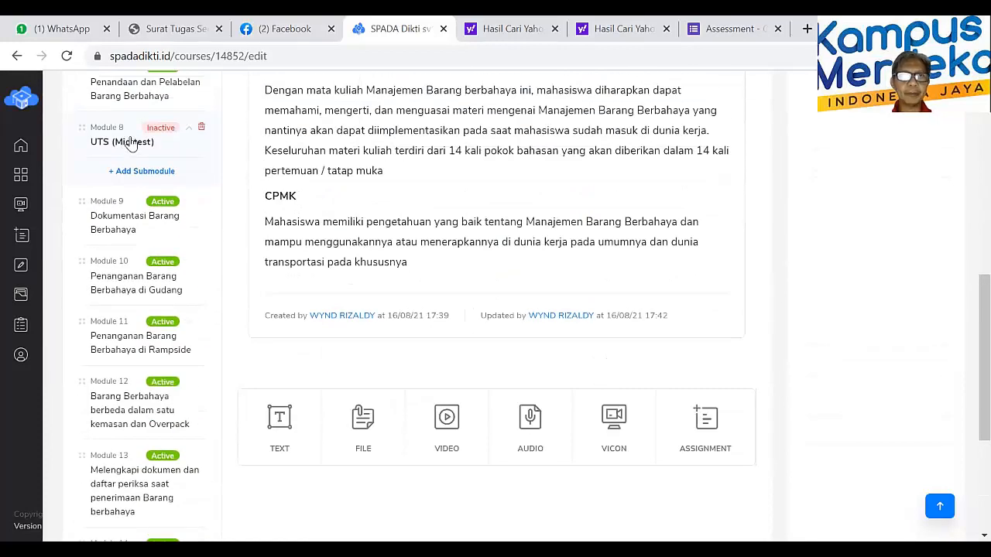
pyautogui.scroll(7, 266, 194)
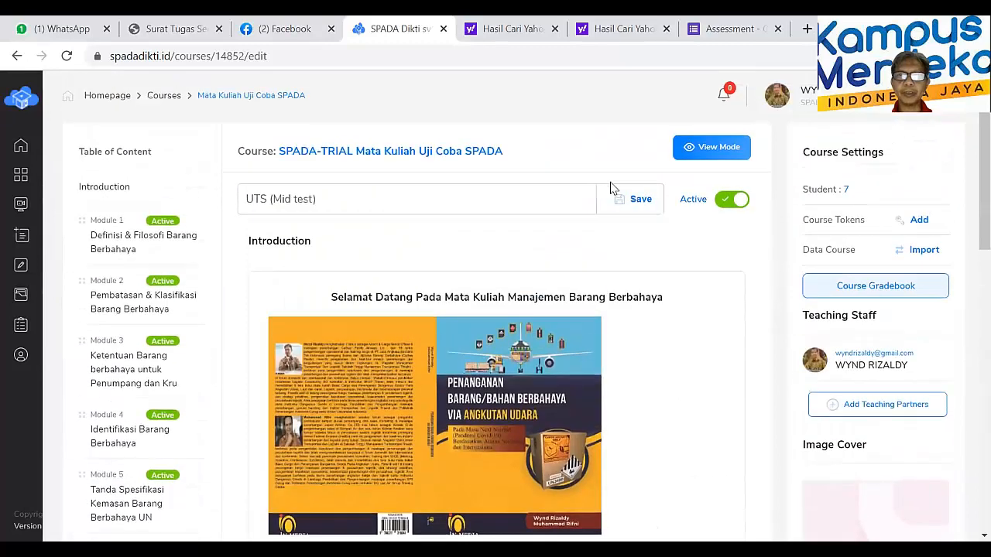
pyautogui.click(702, 154)
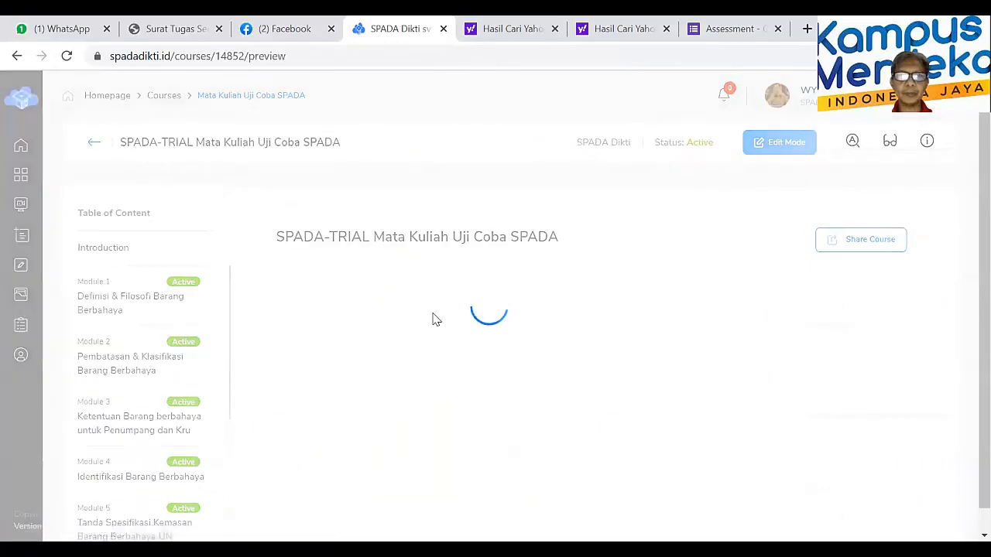
pyautogui.scroll(-7, 338, 373)
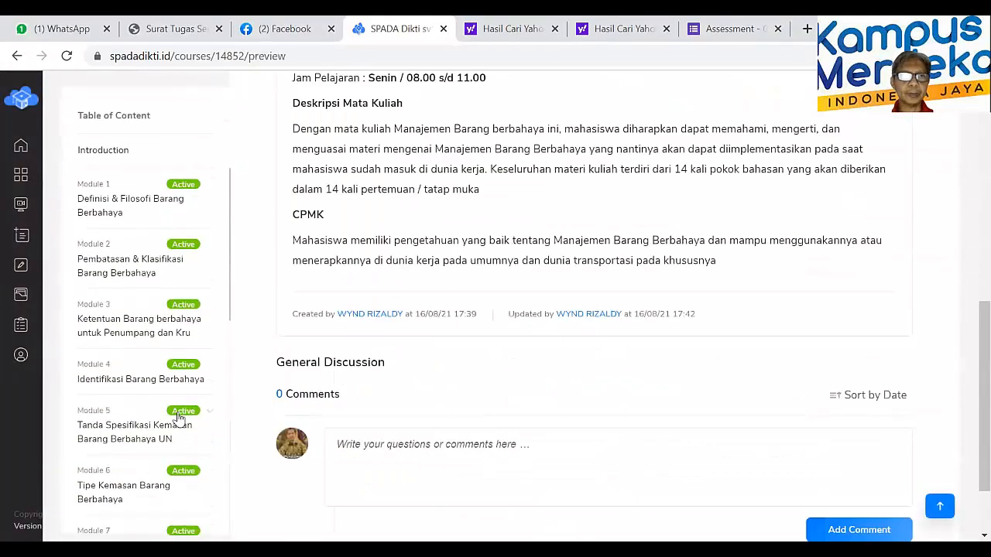
pyautogui.scroll(-4, 147, 373)
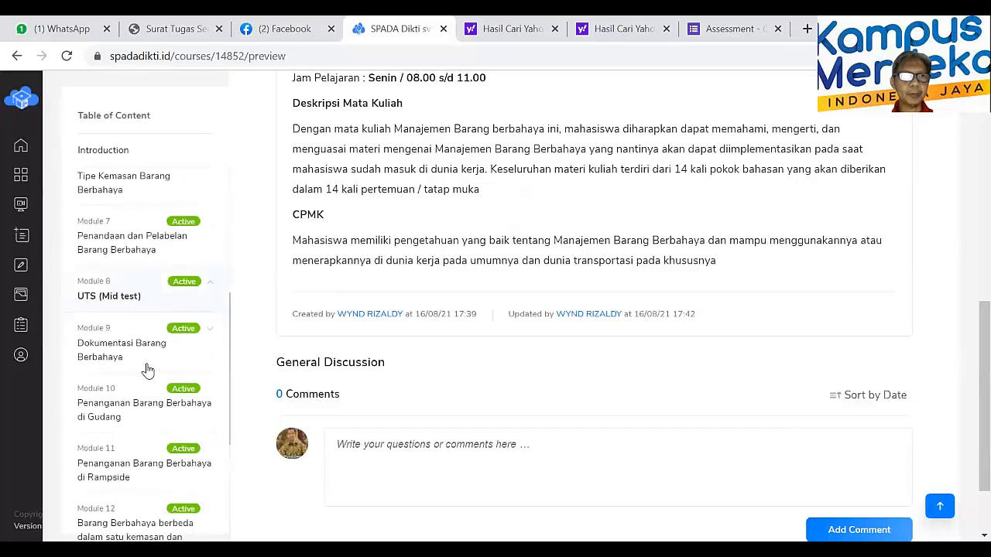
# - Open the UTS (Mid test) module for editing and review its assignment's schedule, instructions and attachment
pyautogui.click(111, 287)
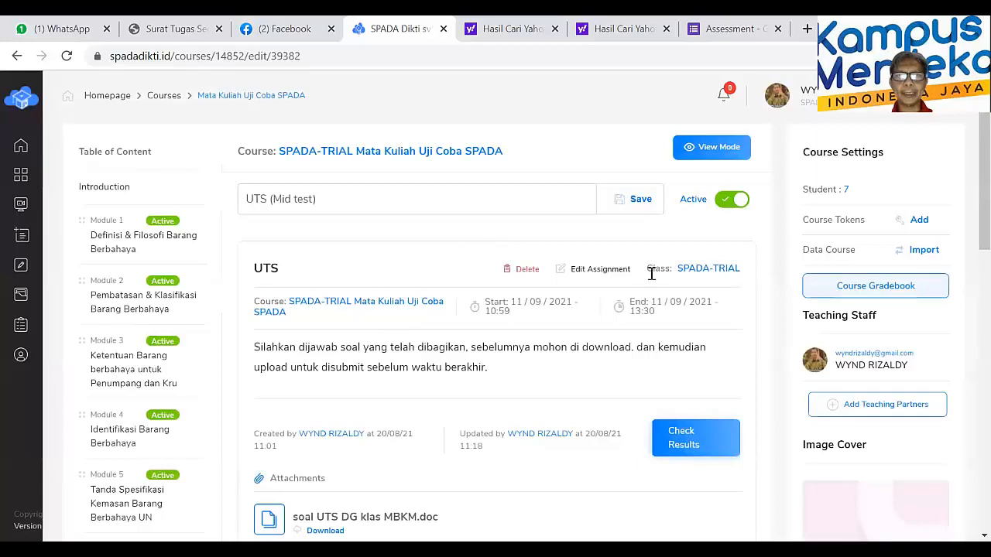
pyautogui.scroll(-2, 460, 271)
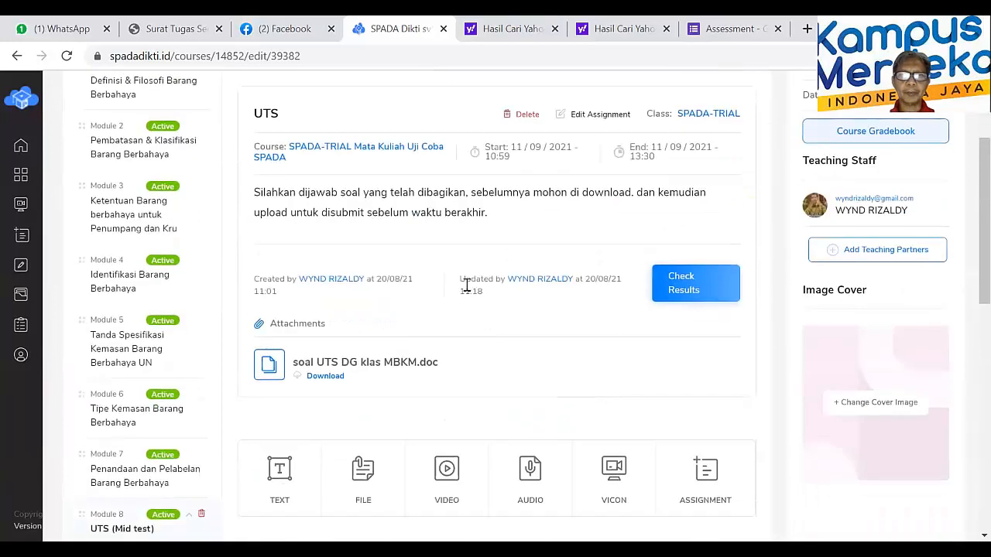
pyautogui.scroll(1, 387, 366)
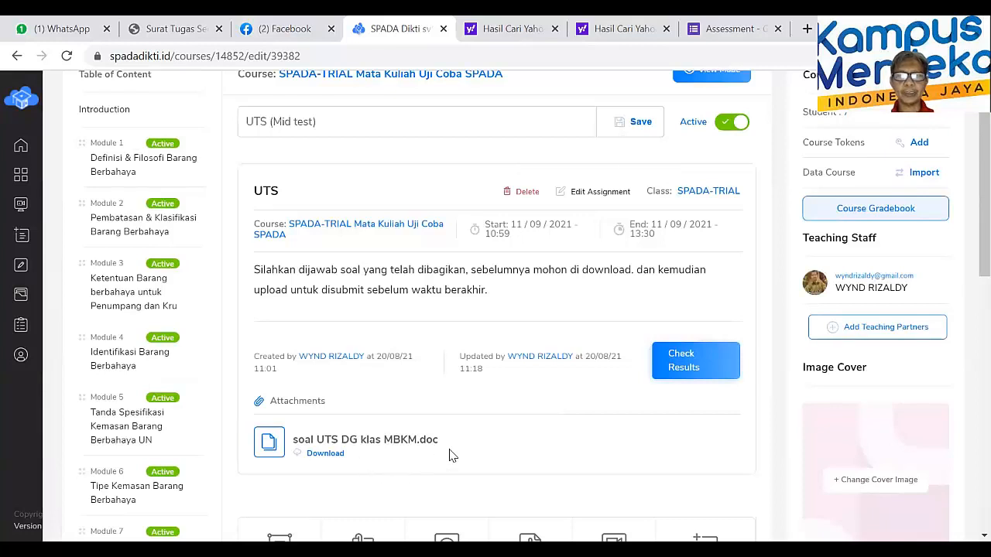
pyautogui.scroll(-1, 453, 455)
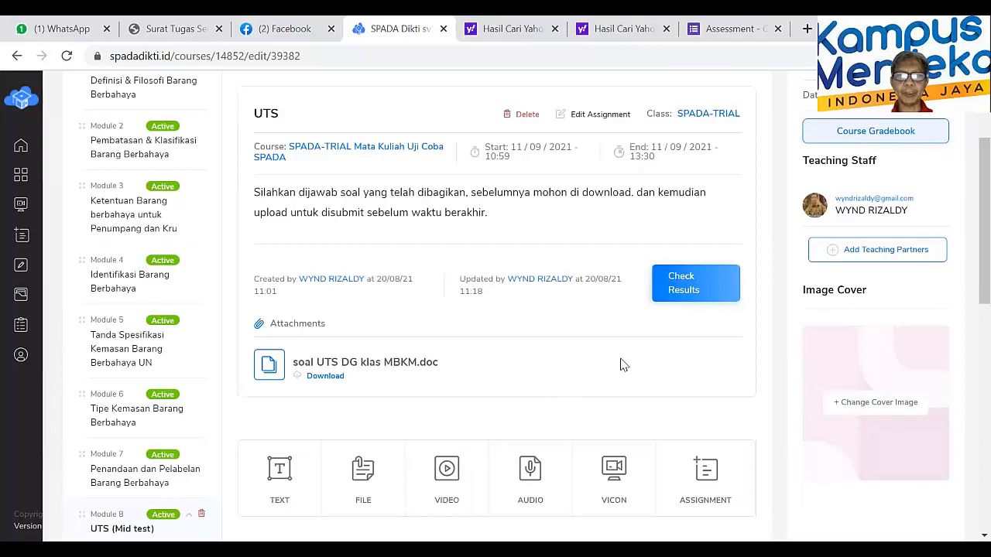
pyautogui.scroll(1, 610, 368)
pyautogui.scroll(-2, 610, 368)
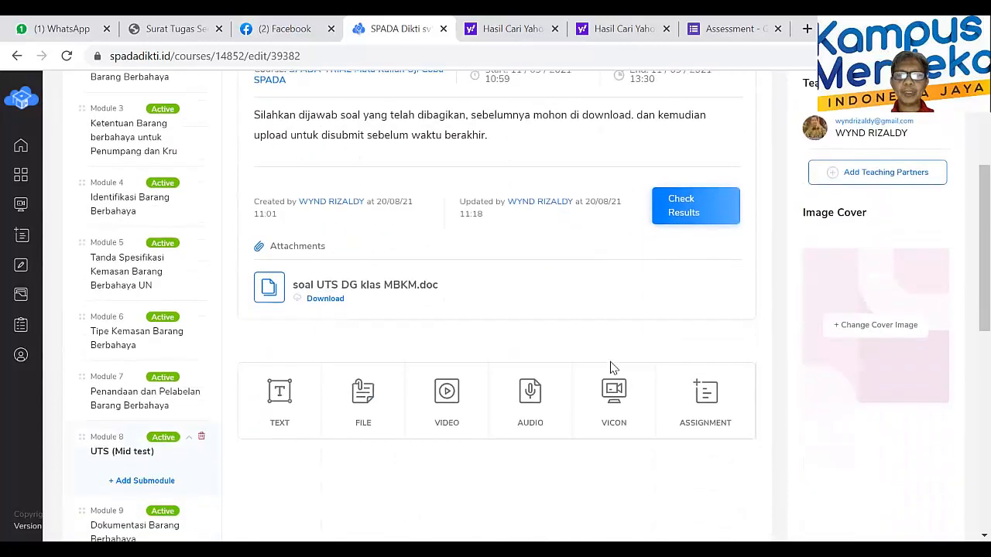
pyautogui.scroll(2, 610, 368)
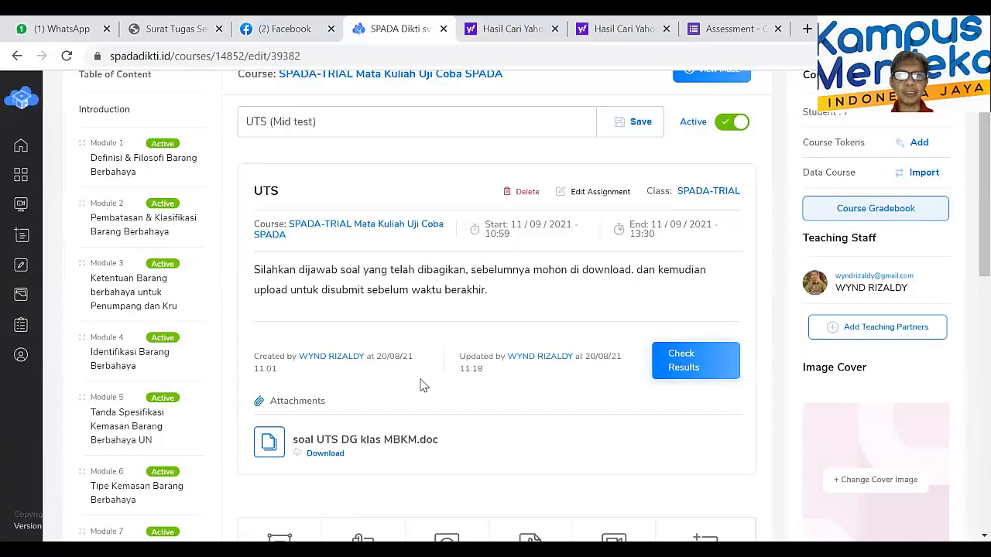
pyautogui.scroll(-2, 247, 379)
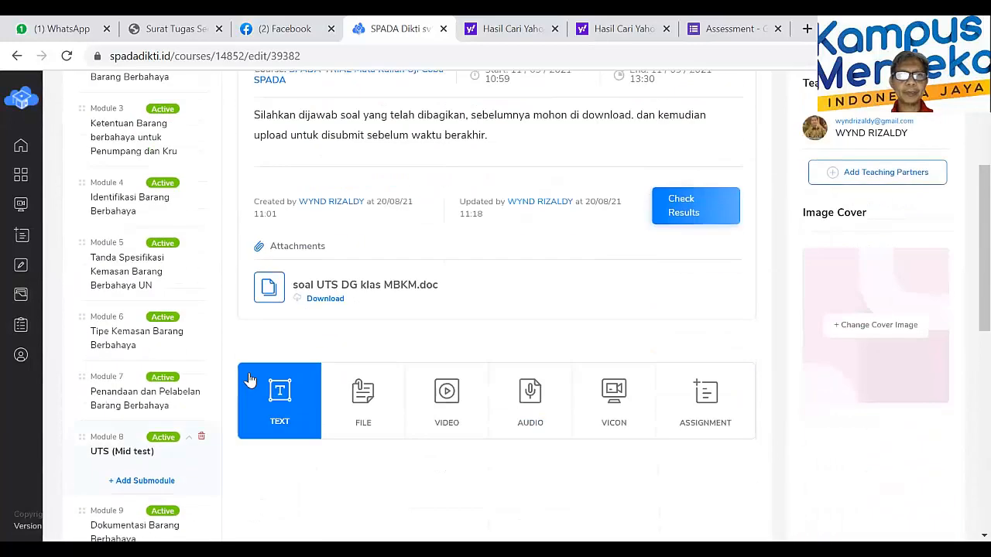
# - Add a submodule under Module 8 UTS (Mid test) and start an exam in it titled "UTS" with type Mid Exam
pyautogui.click(144, 482)
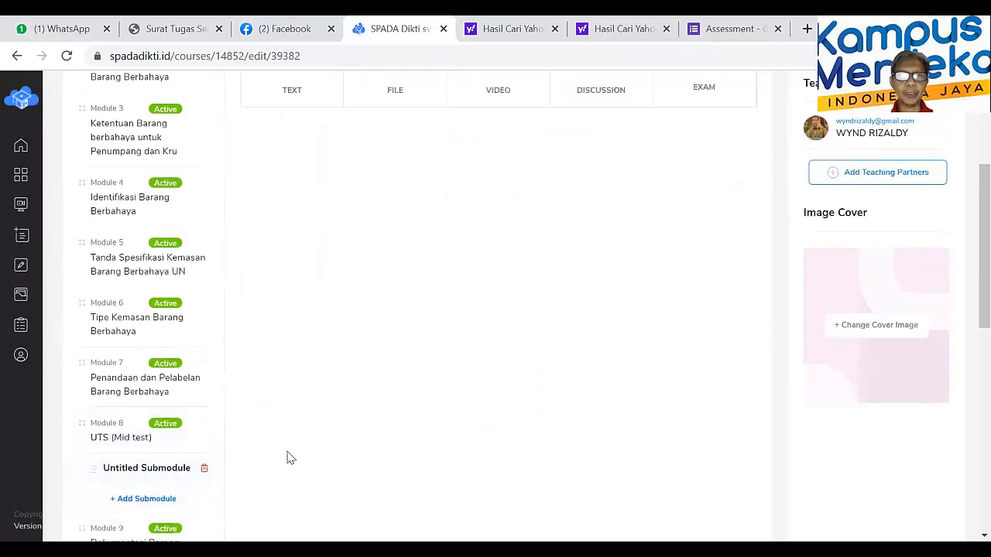
pyautogui.scroll(3, 364, 429)
pyautogui.click(704, 308)
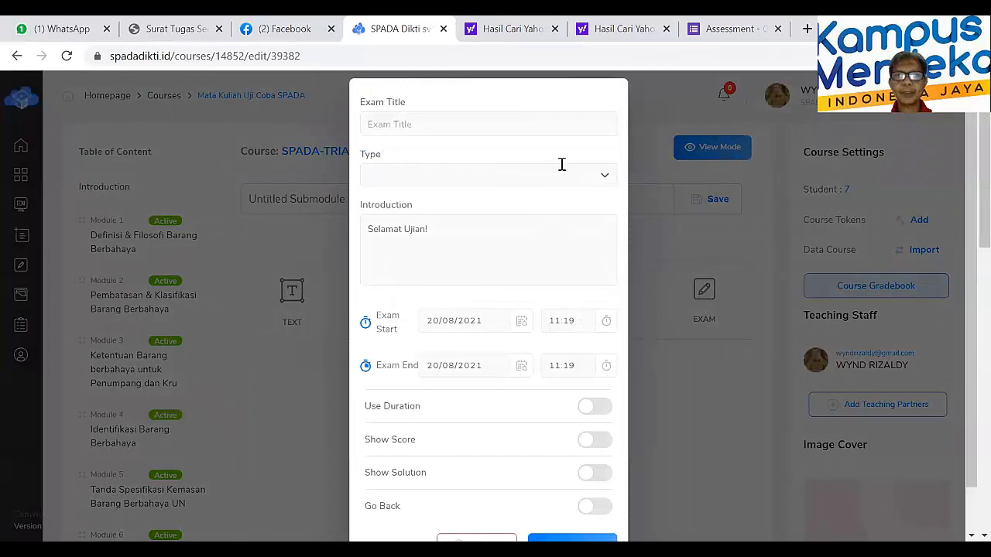
pyautogui.click(479, 124)
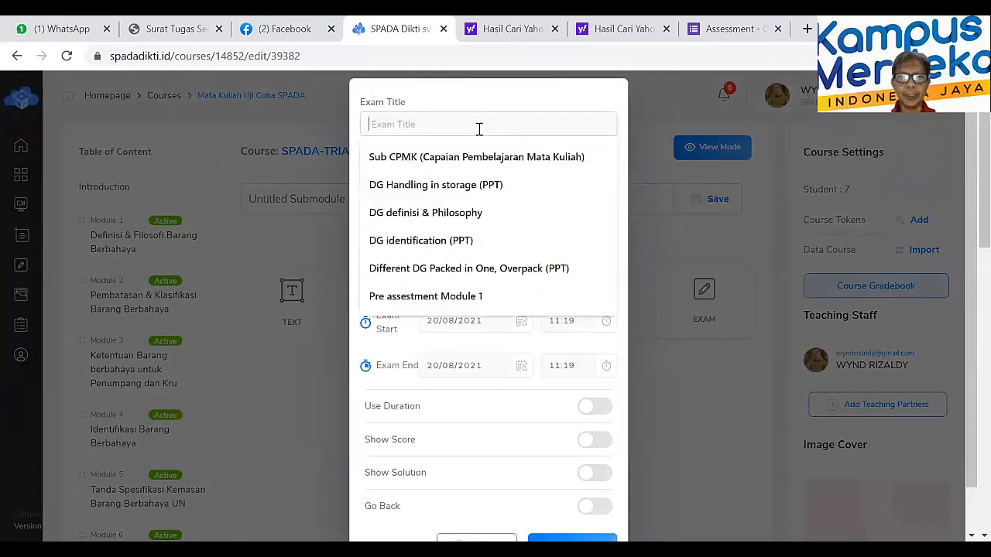
pyautogui.write('UTS')
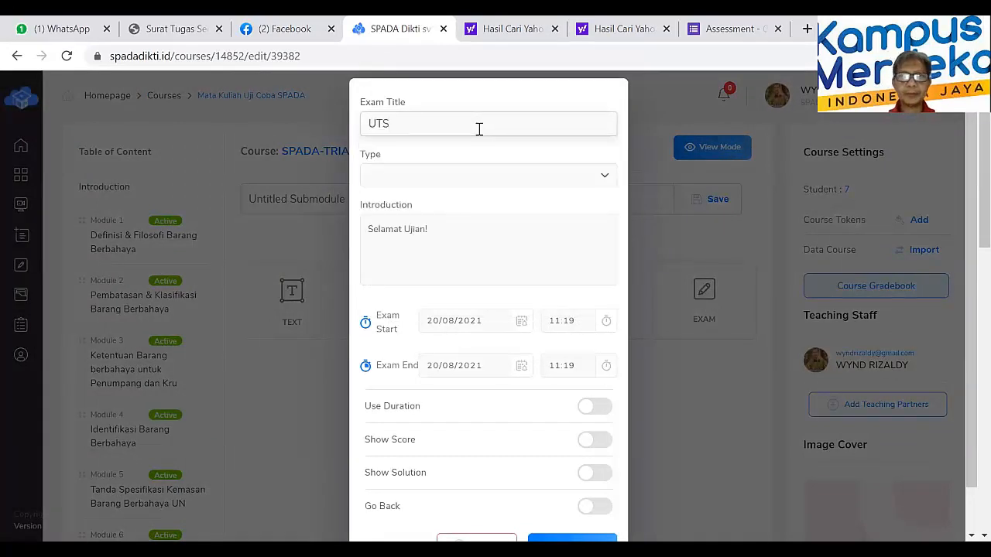
pyautogui.click(607, 176)
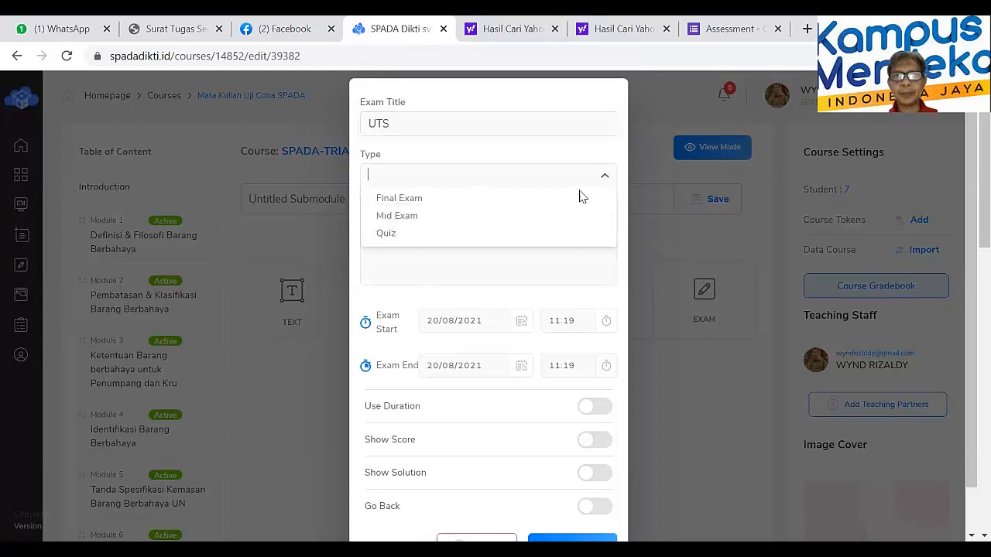
pyautogui.click(538, 219)
pyautogui.click(513, 244)
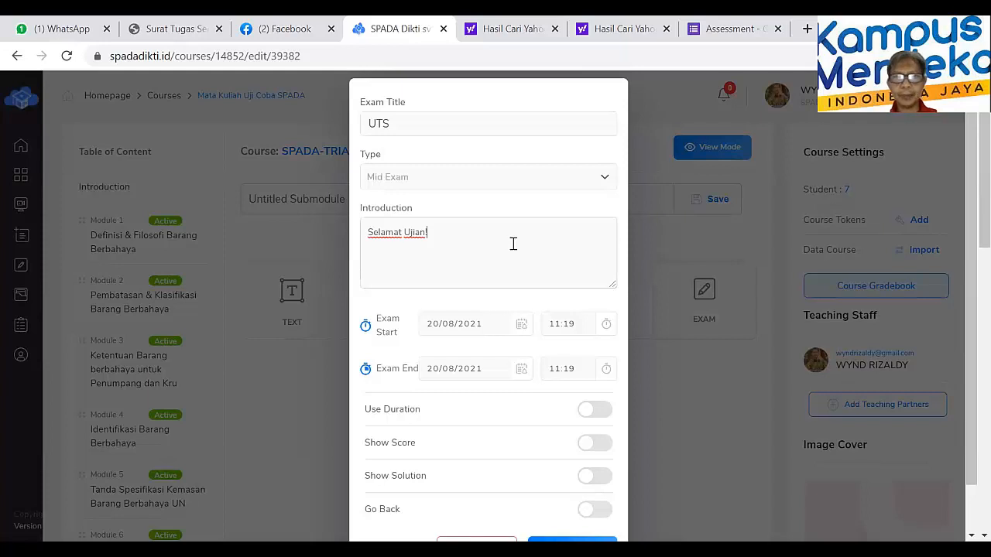
# - Set the exam end time to 13:19 and enable Use Duration with 2 minutes
pyautogui.click(601, 370)
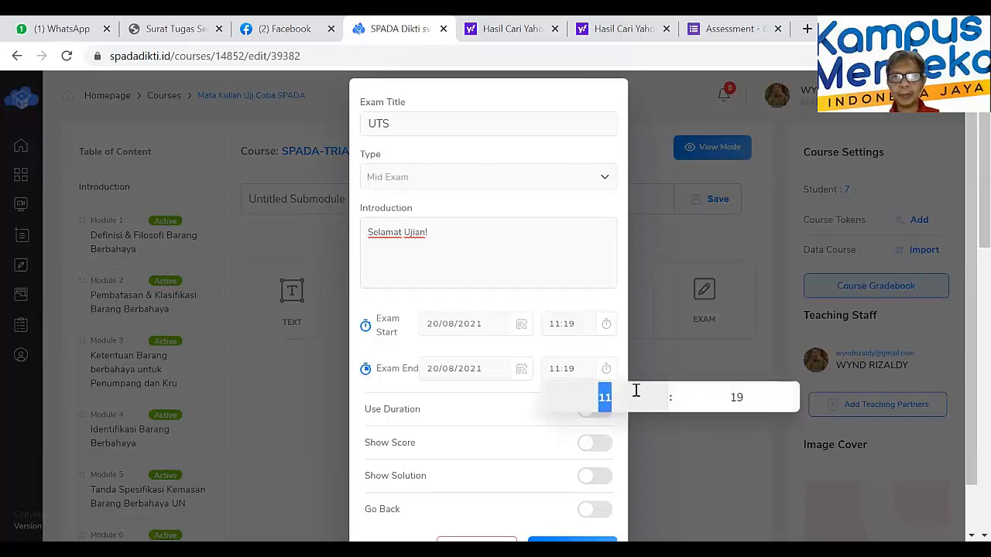
pyautogui.click(661, 393)
pyautogui.click(662, 393)
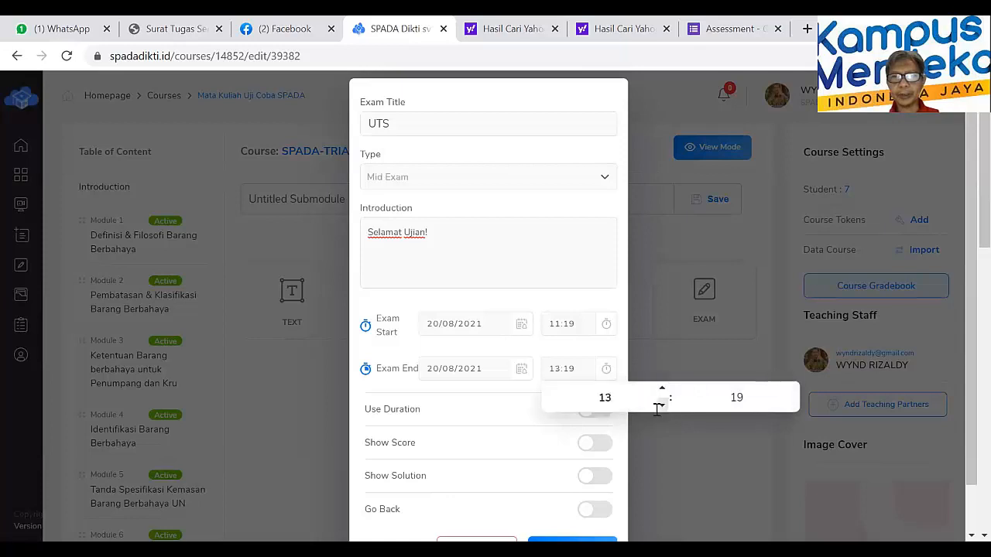
pyautogui.click(645, 430)
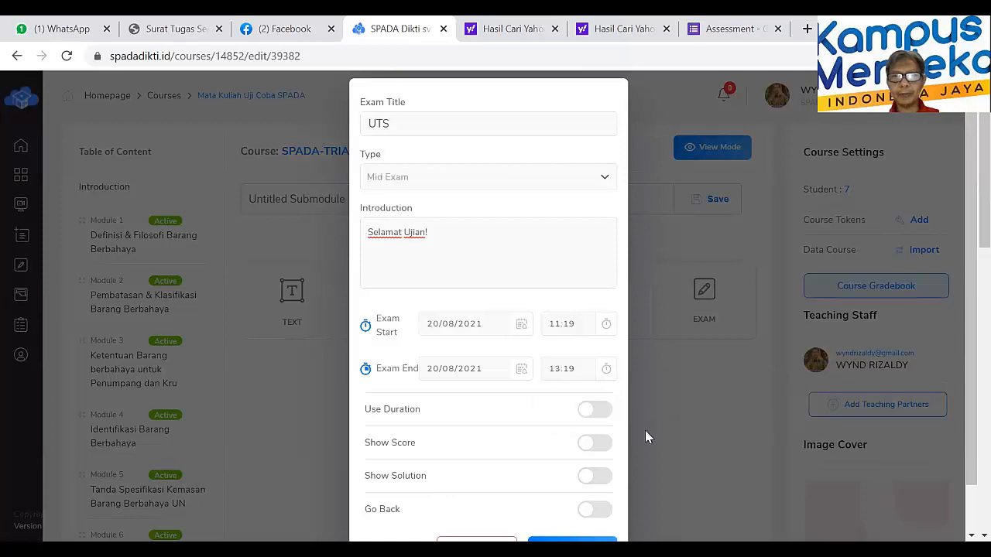
pyautogui.click(584, 411)
pyautogui.click(601, 441)
pyautogui.click(601, 441)
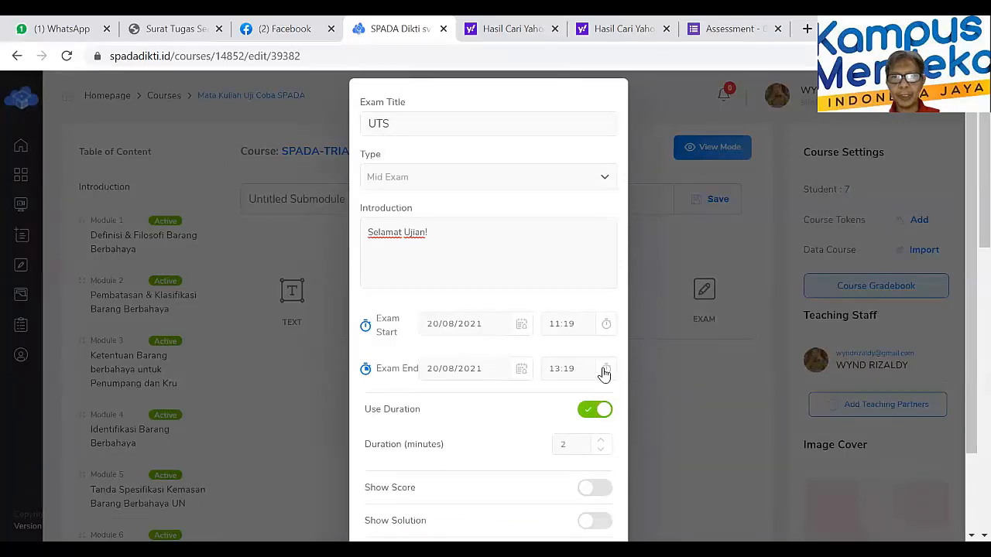
# - Set the exam end time to 19:19
pyautogui.click(604, 374)
pyautogui.click(662, 390)
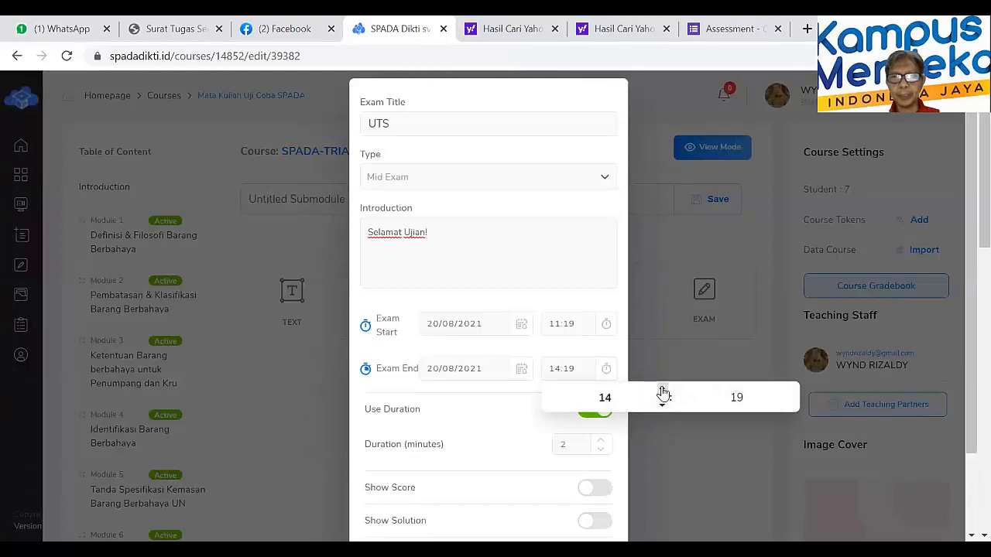
pyautogui.click(663, 391)
pyautogui.click(663, 391)
pyautogui.click(663, 390)
pyautogui.click(663, 390)
pyautogui.click(663, 391)
pyautogui.click(662, 391)
pyautogui.click(663, 391)
pyautogui.click(662, 391)
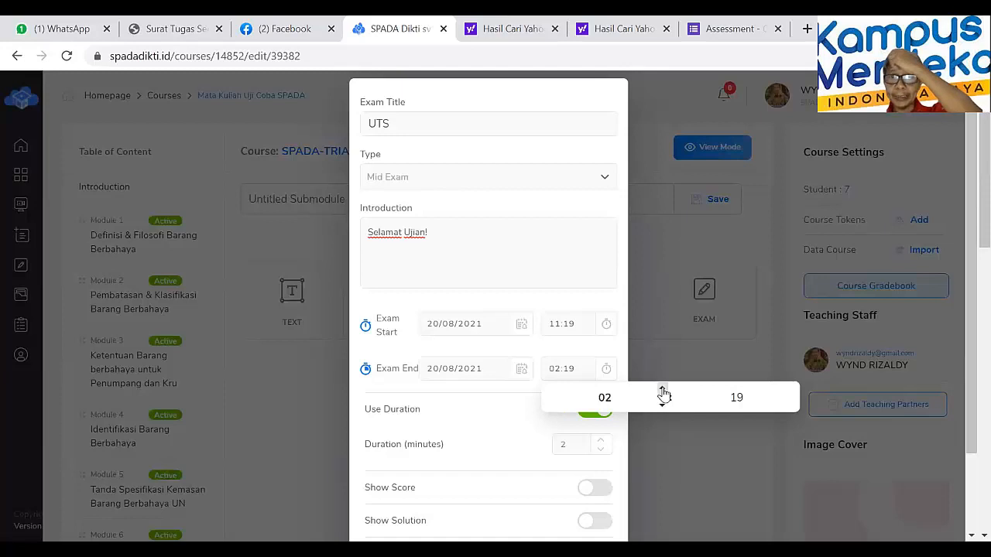
pyautogui.click(662, 391)
pyautogui.click(661, 391)
pyautogui.click(662, 391)
pyautogui.click(662, 391)
pyautogui.click(662, 391)
pyautogui.click(661, 390)
pyautogui.click(662, 391)
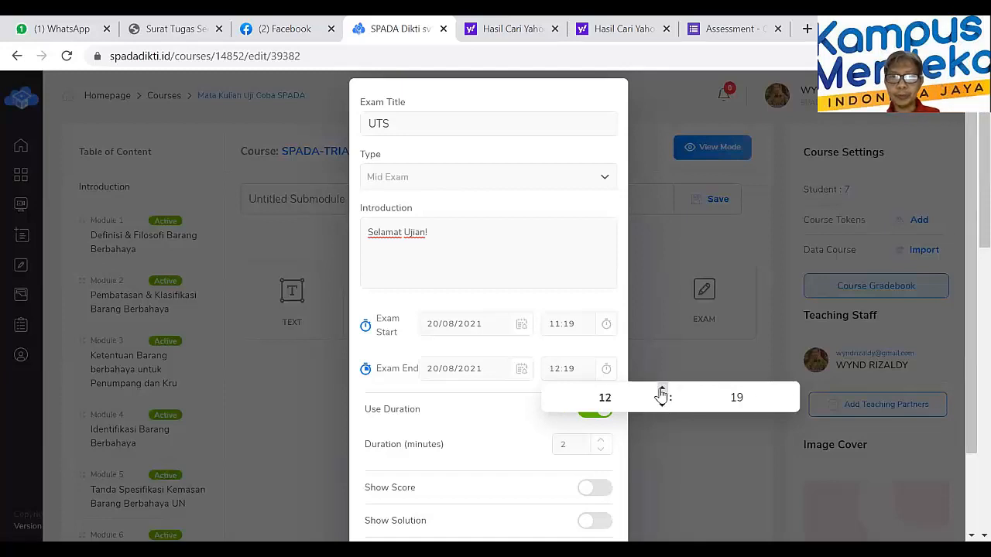
pyautogui.click(662, 391)
pyautogui.click(662, 391)
pyautogui.click(681, 478)
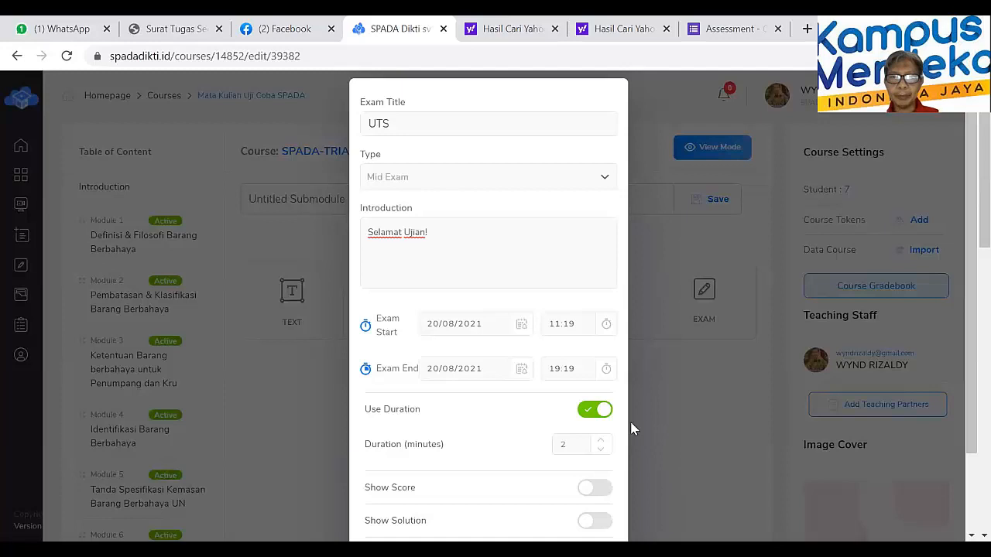
# - Turn on Show Score for the UTS exam
pyautogui.click(601, 449)
pyautogui.scroll(-1, 606, 465)
pyautogui.click(587, 391)
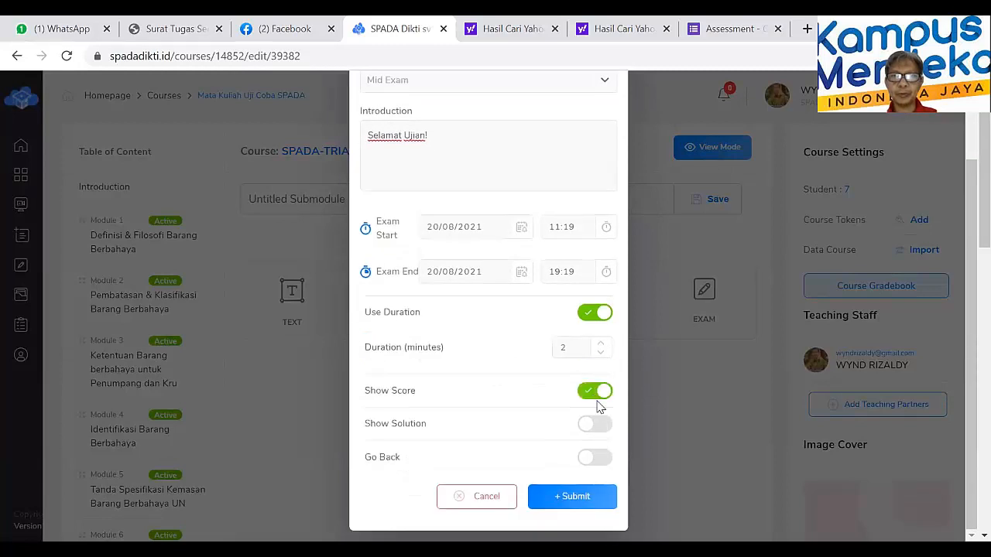
# - Extend the exam introduction with ", soal harus dikerjakan urut, dan tidak bisa kembali ke nomor sebelumnya", leave Go Back off, and submit the exam
pyautogui.click(589, 461)
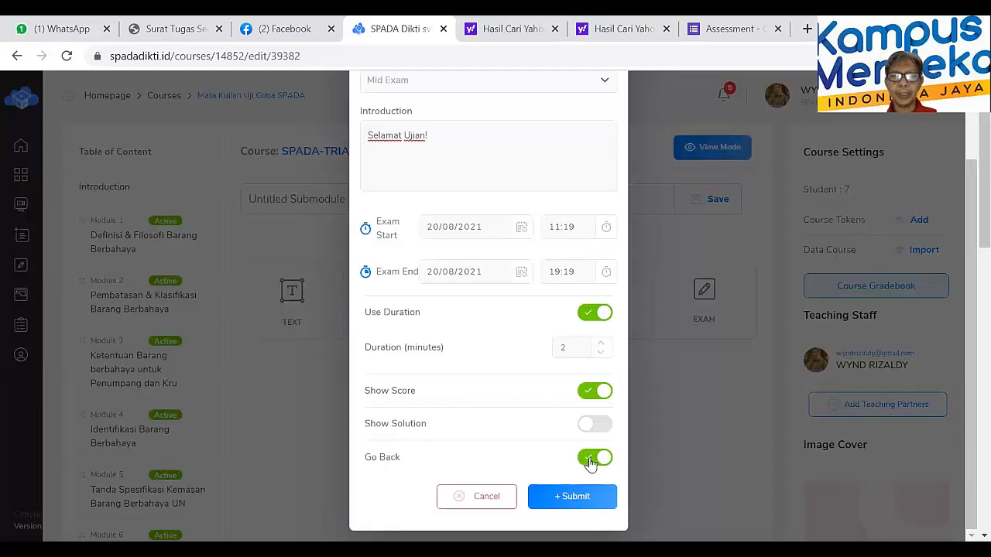
pyautogui.click(598, 461)
pyautogui.click(443, 138)
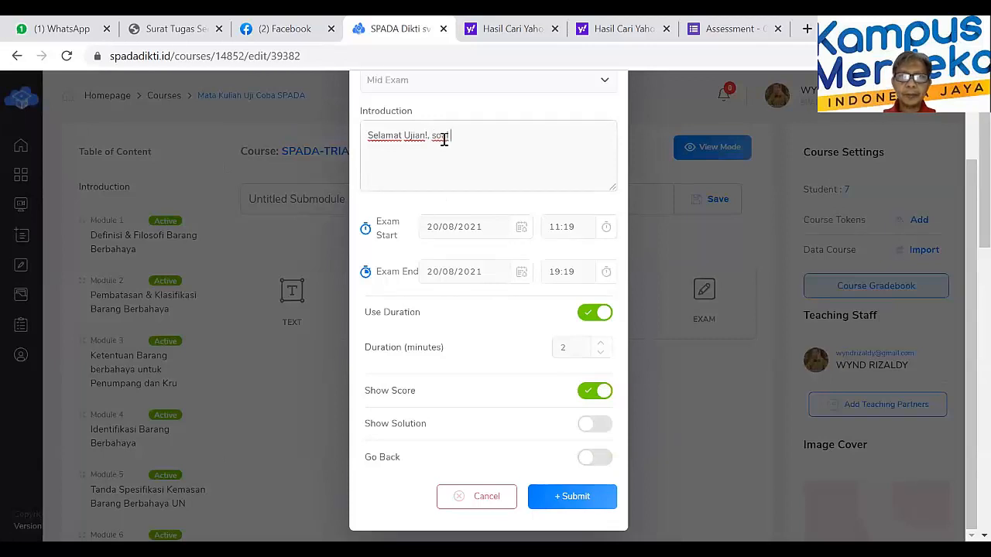
pyautogui.write(', soal harus dikerjakan')
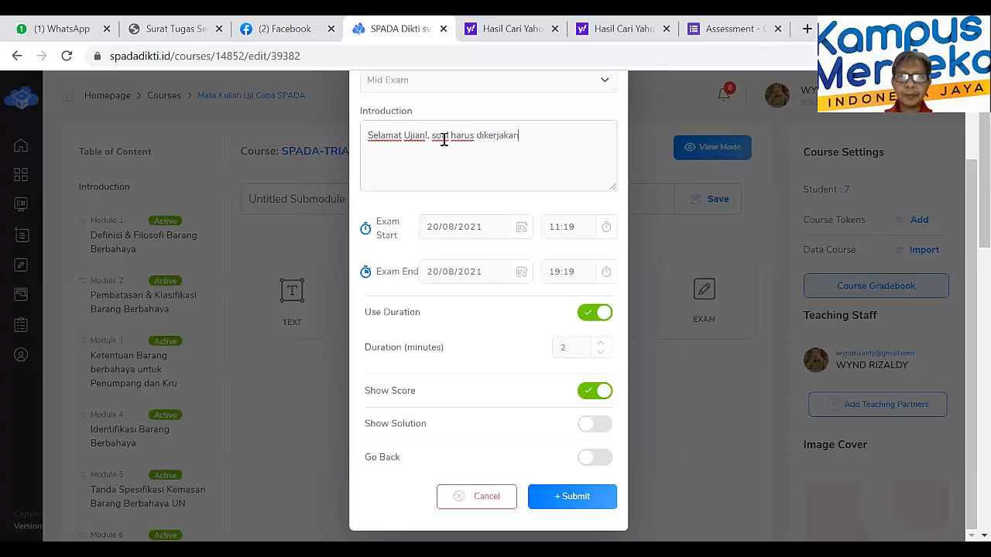
pyautogui.write(' u')
pyautogui.write('bio')
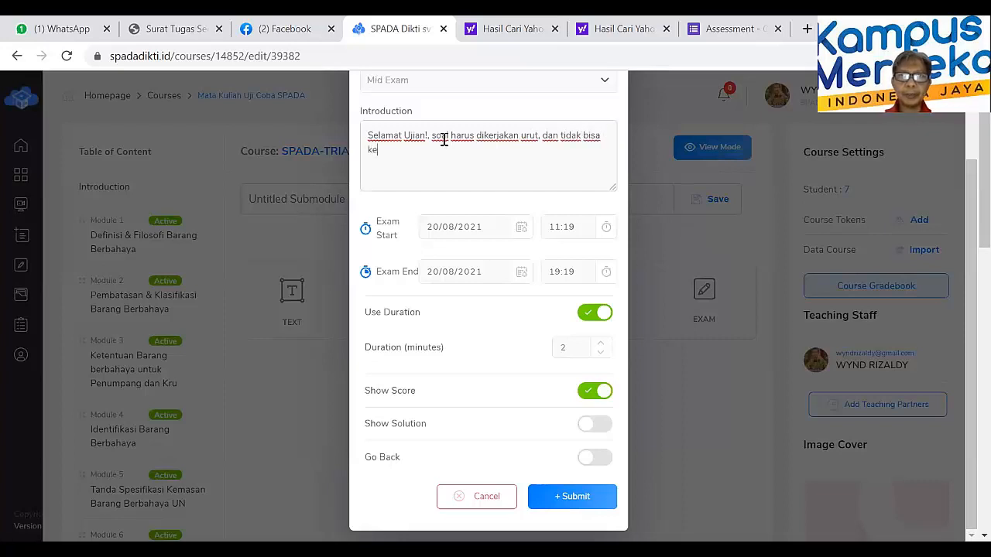
pyautogui.write('ke nomor sebelumnya')
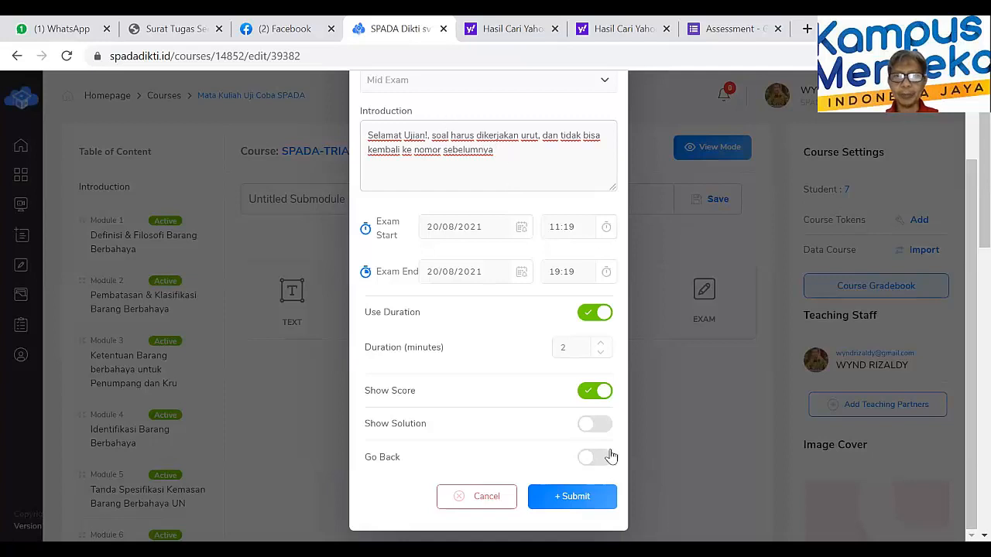
pyautogui.click(586, 497)
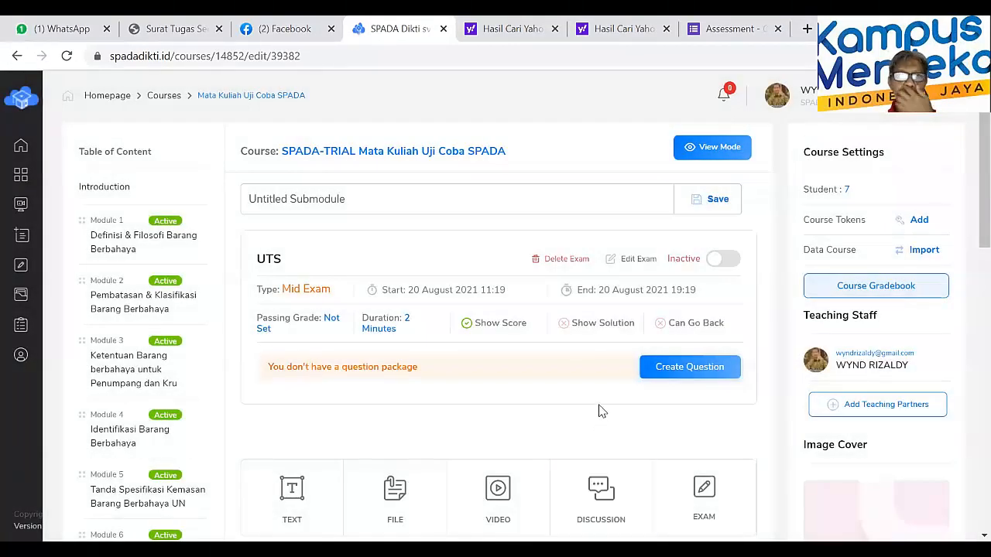
# - Open question creation for the UTS exam, then add a new question package and select it
pyautogui.scroll(-1, 602, 411)
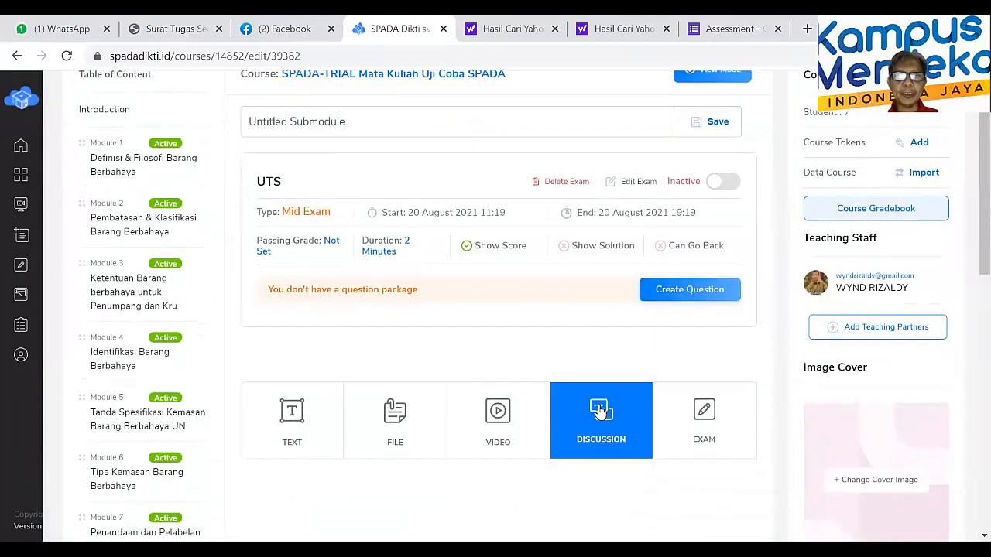
pyautogui.click(678, 298)
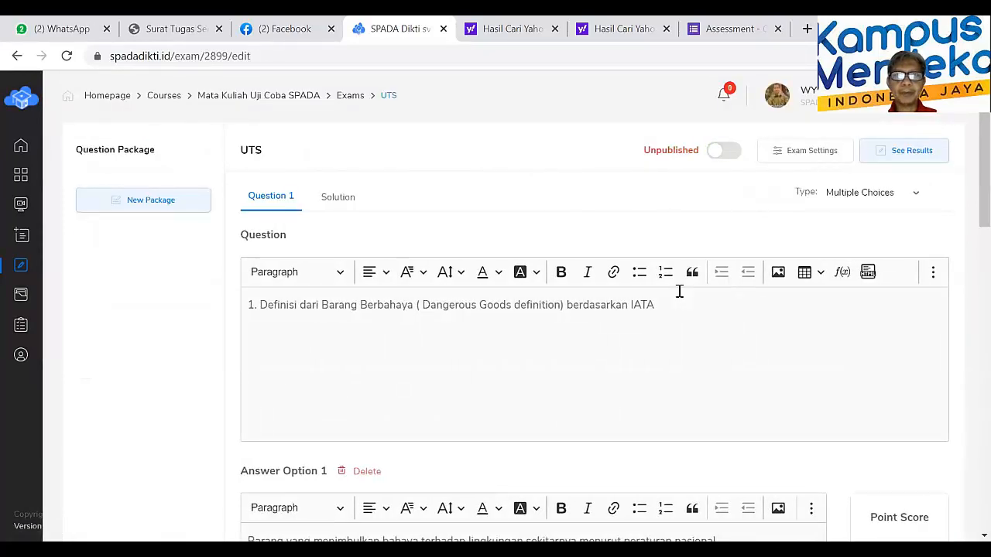
pyautogui.scroll(-3, 679, 291)
pyautogui.scroll(2, 678, 291)
pyautogui.scroll(-5, 679, 291)
pyautogui.scroll(-6, 678, 294)
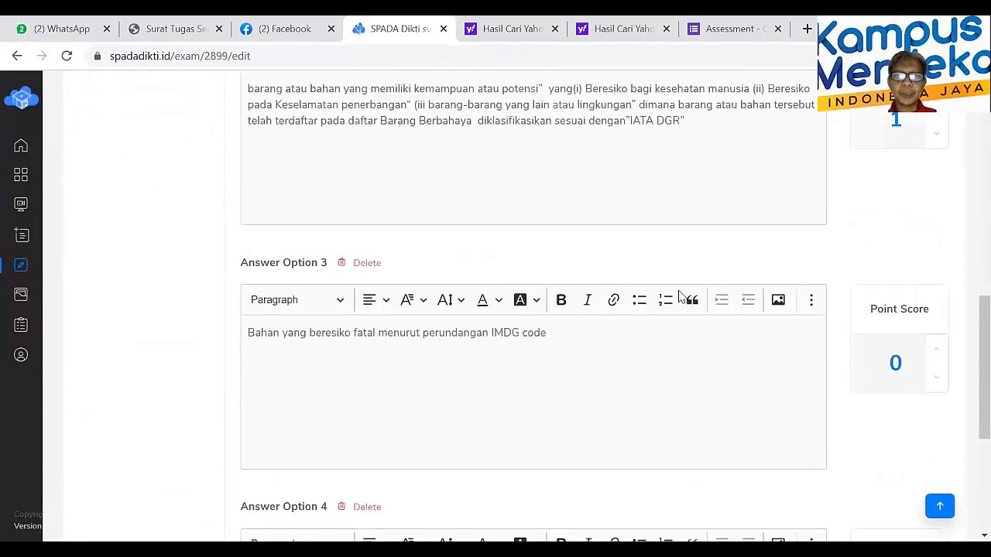
pyautogui.scroll(3, 678, 294)
pyautogui.scroll(9, 679, 294)
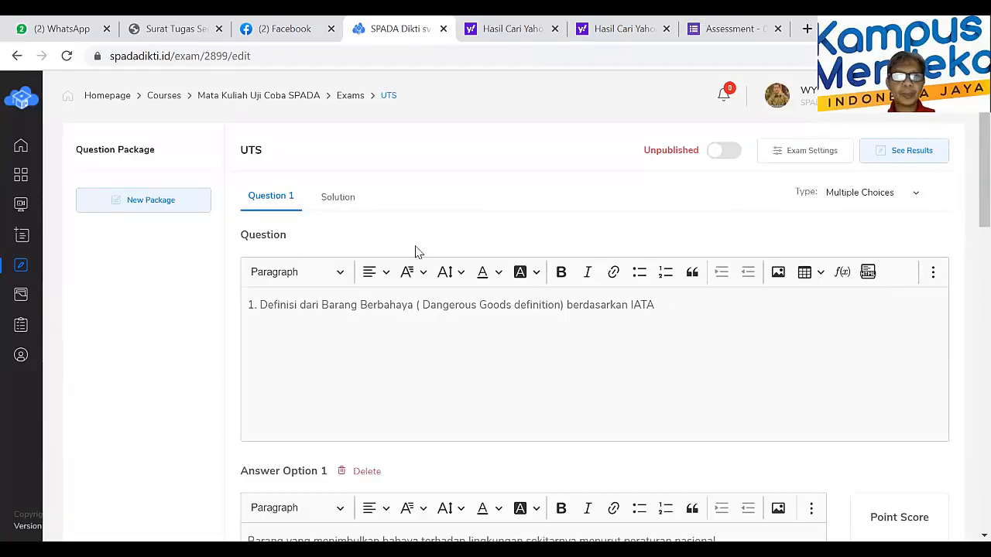
pyautogui.click(178, 211)
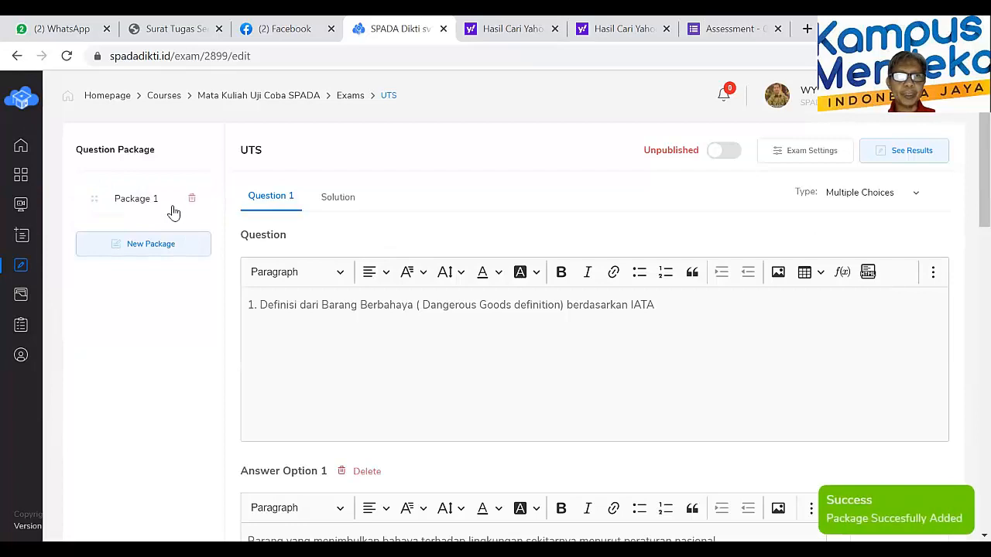
pyautogui.click(141, 205)
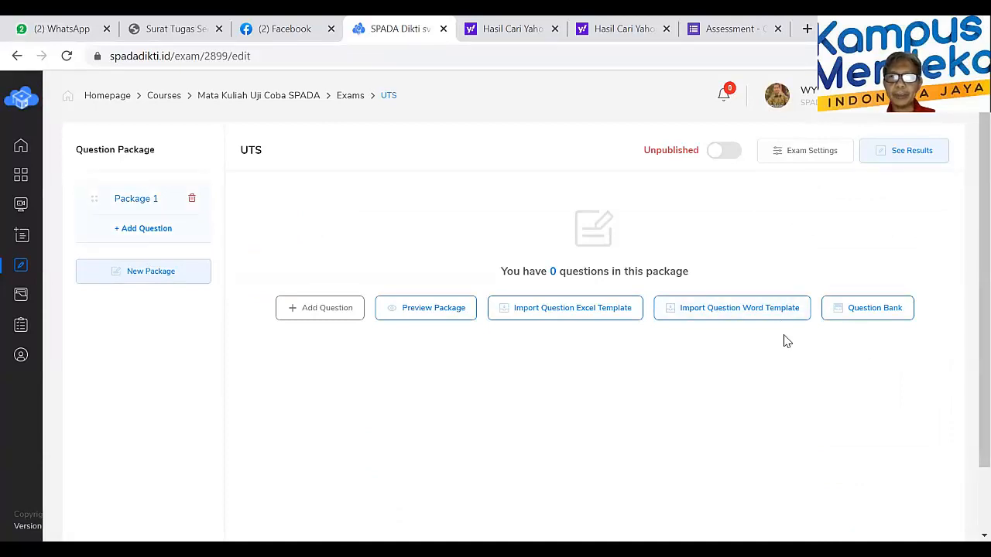
# - Select all questions in the question bank and add them to Package 1 of the UTS exam
pyautogui.click(852, 315)
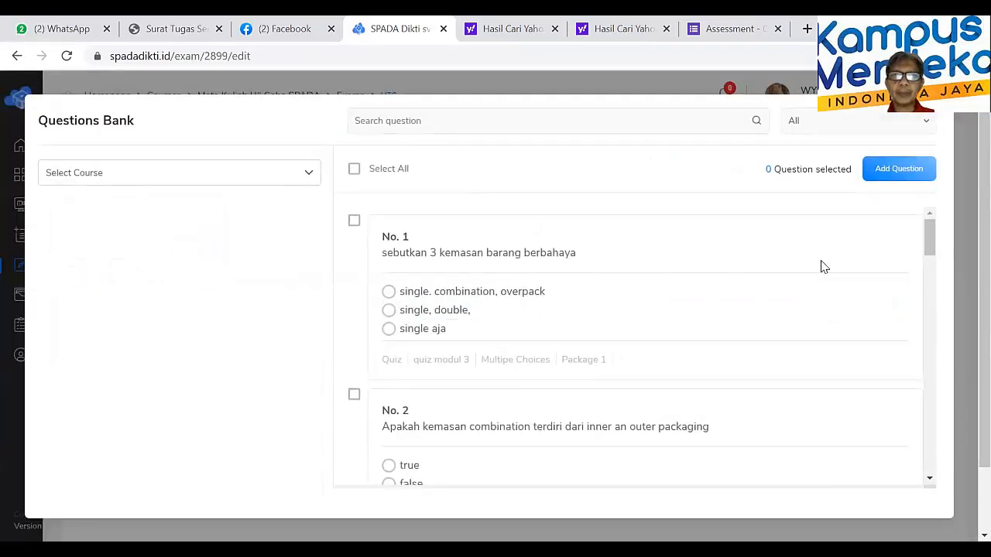
pyautogui.scroll(-1, 774, 257)
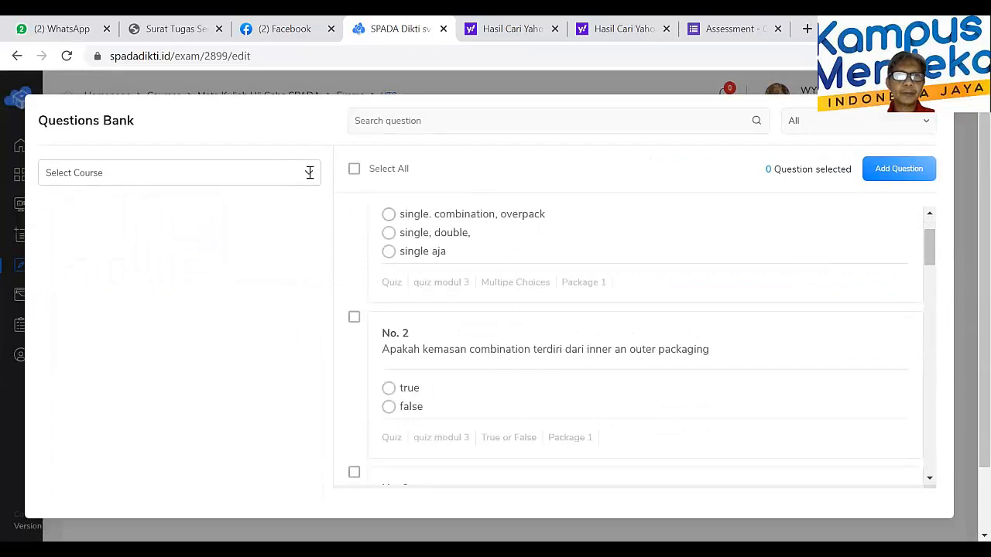
pyautogui.click(309, 172)
pyautogui.click(310, 172)
pyautogui.scroll(1, 570, 230)
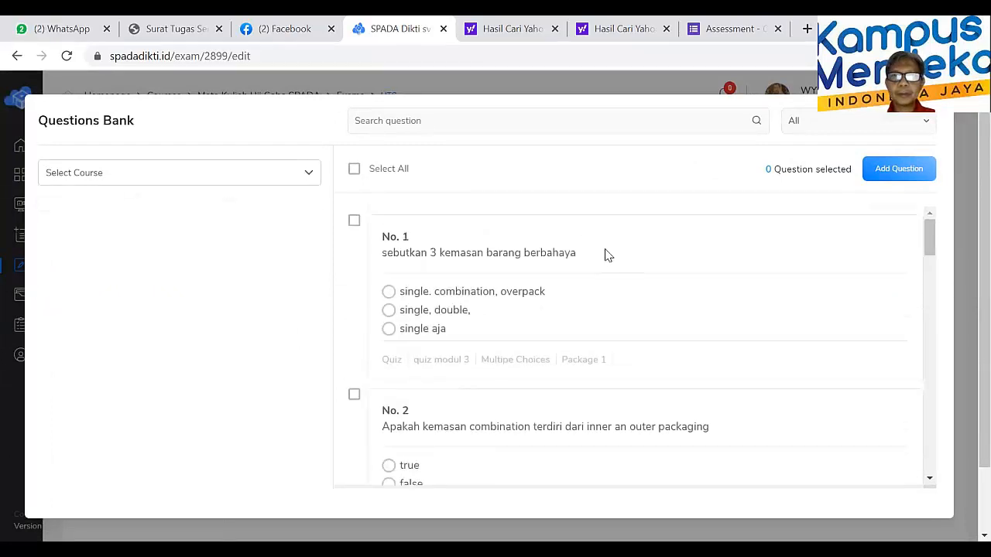
pyautogui.scroll(-6, 606, 254)
pyautogui.scroll(-3, 674, 303)
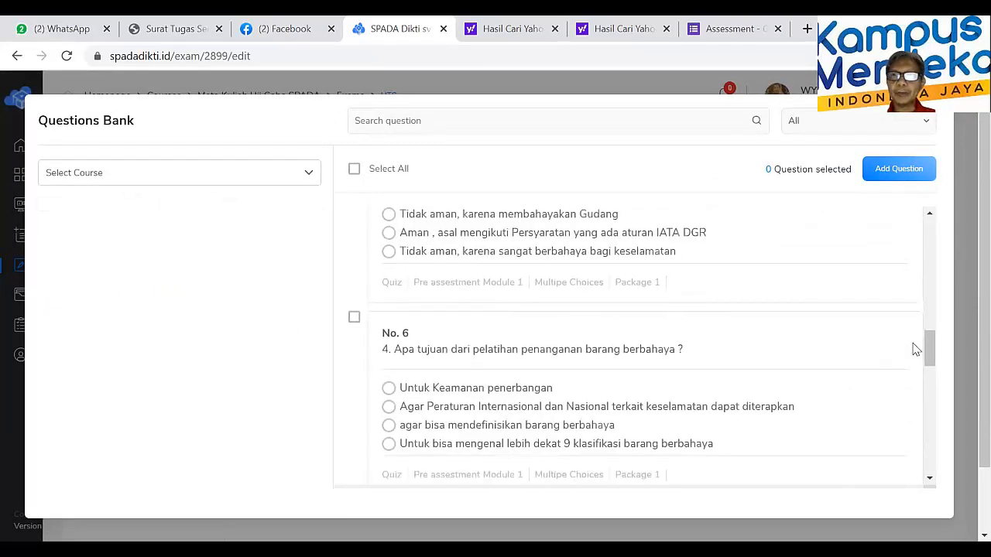
pyautogui.moveTo(928, 347); pyautogui.dragTo(920, 221)
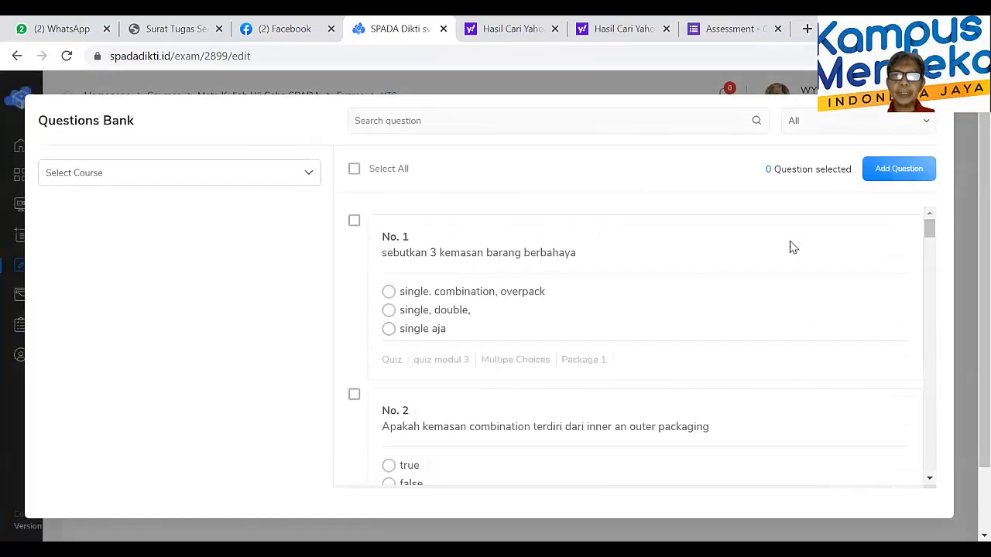
pyautogui.click(355, 170)
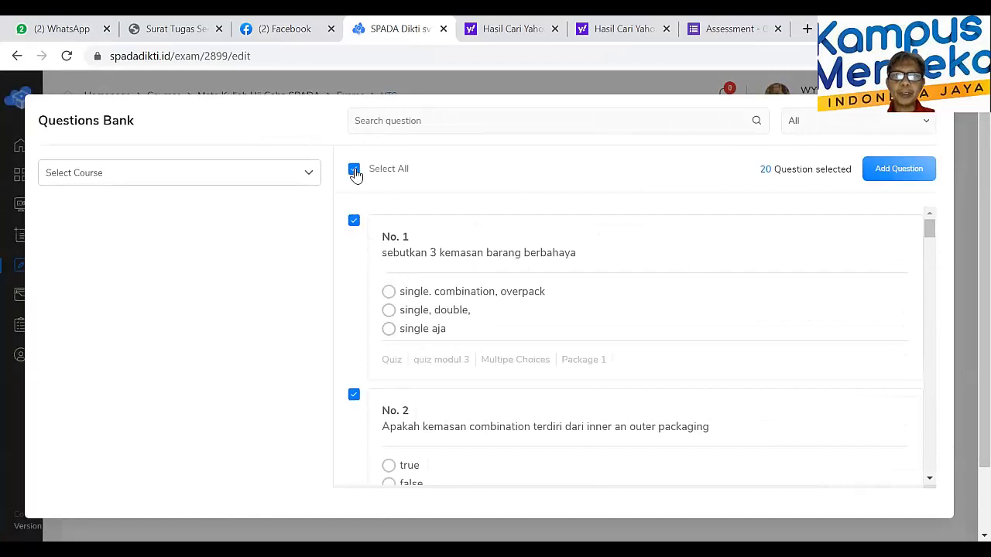
pyautogui.moveTo(929, 225); pyautogui.dragTo(953, 286)
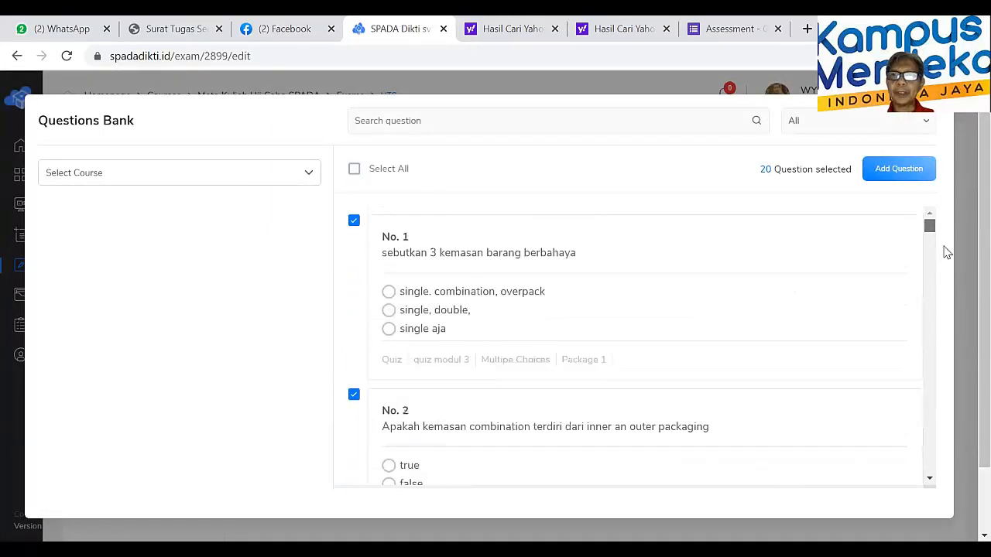
pyautogui.click(896, 169)
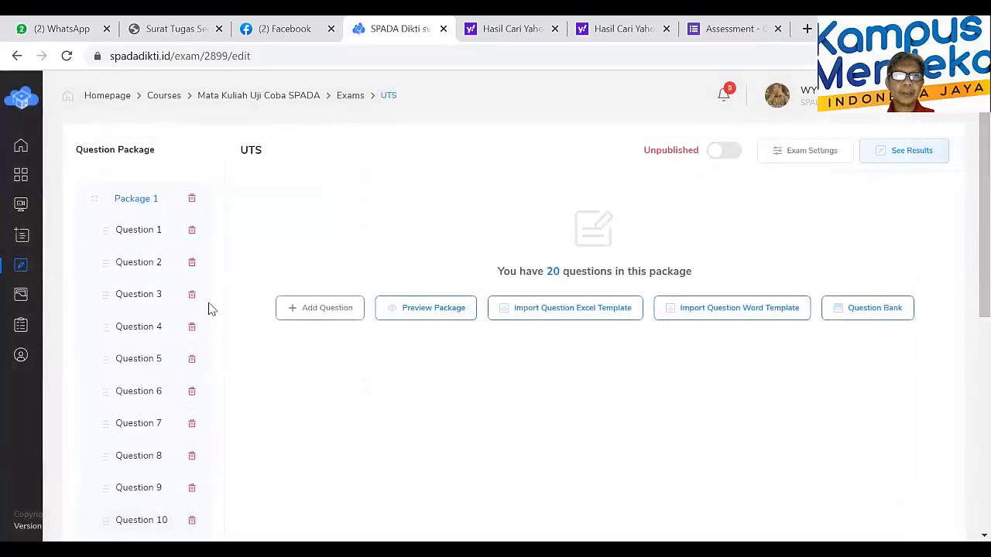
# - Review the list of questions in Package 1 and examine Question 1 with its answer options and point scores
pyautogui.scroll(-2, 144, 240)
pyautogui.scroll(-3, 144, 242)
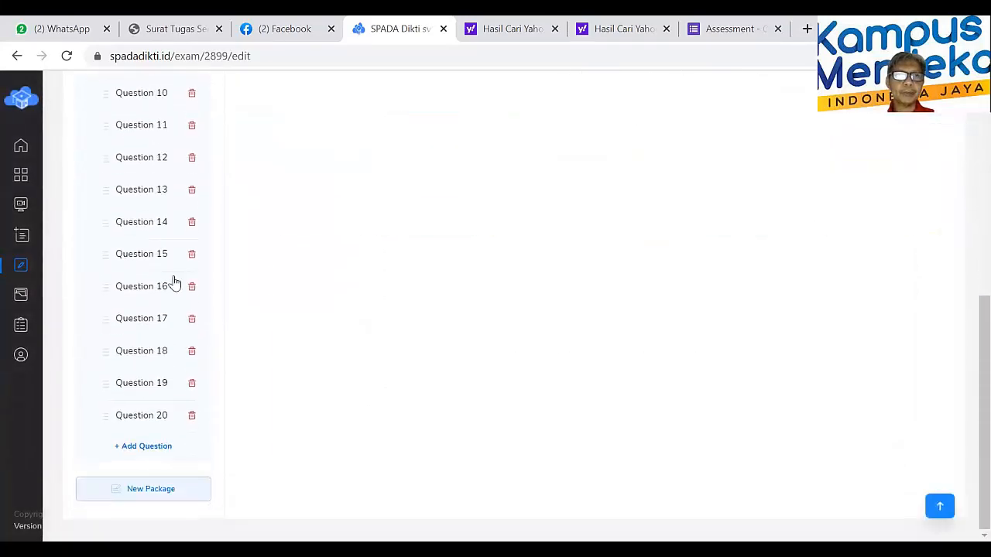
pyautogui.scroll(6, 172, 281)
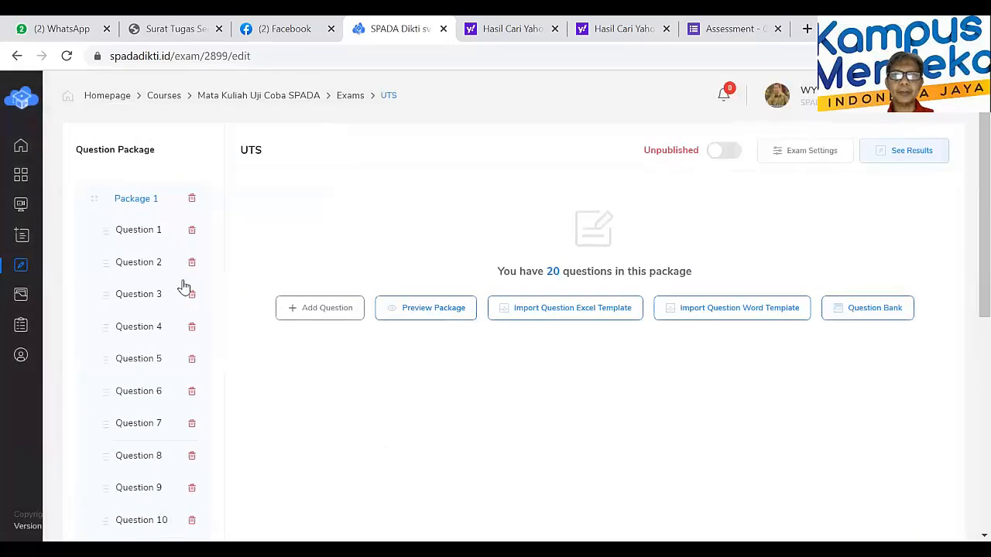
pyautogui.click(147, 232)
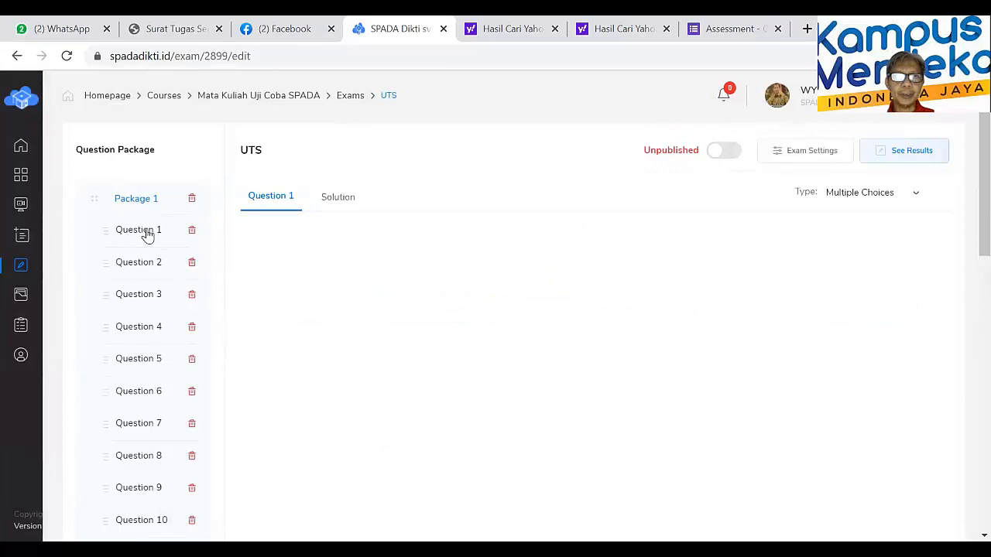
pyautogui.scroll(-2, 365, 307)
pyautogui.scroll(-1, 366, 309)
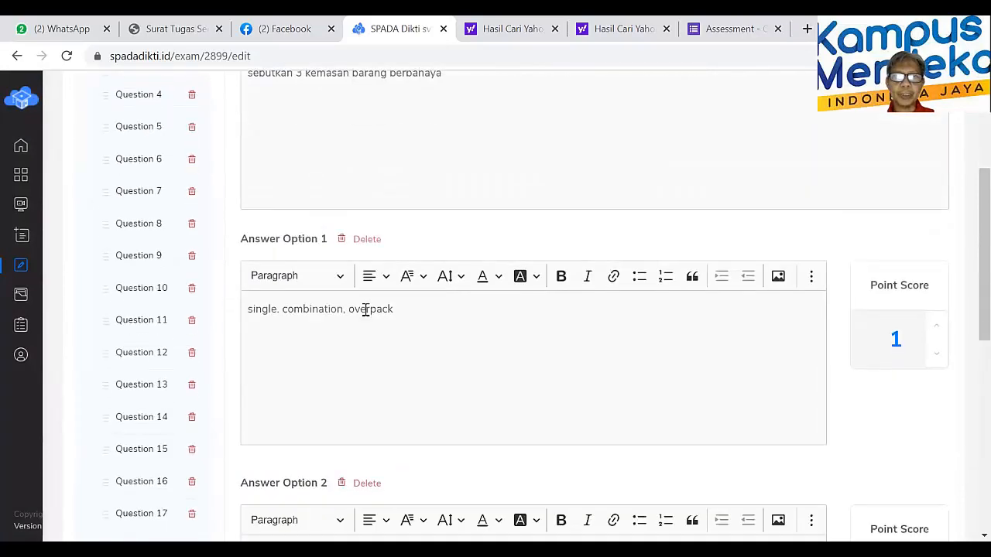
pyautogui.scroll(-4, 371, 320)
pyautogui.scroll(10, 371, 328)
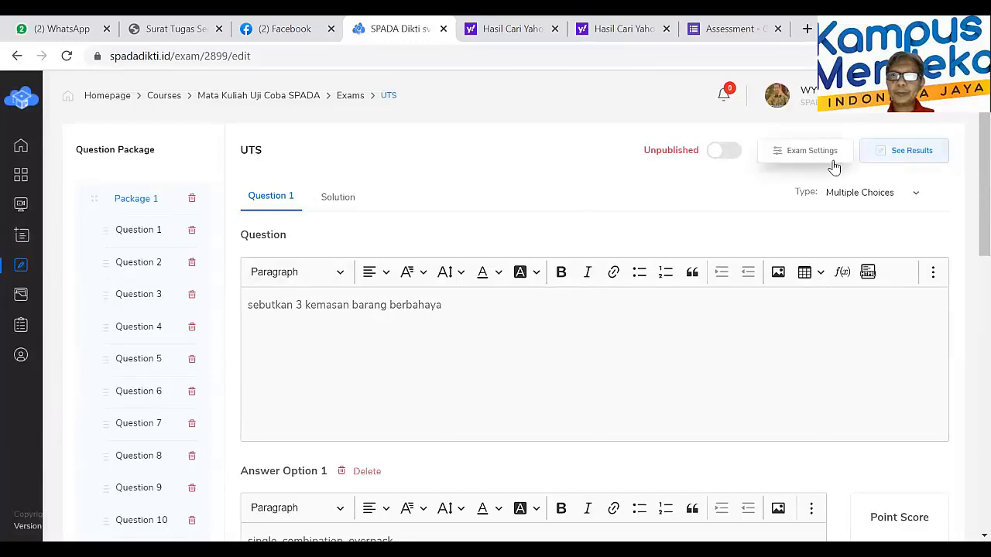
# - Publish the UTS exam and return to the Mata Kuliah Uji Coba SPADA course
pyautogui.click(716, 152)
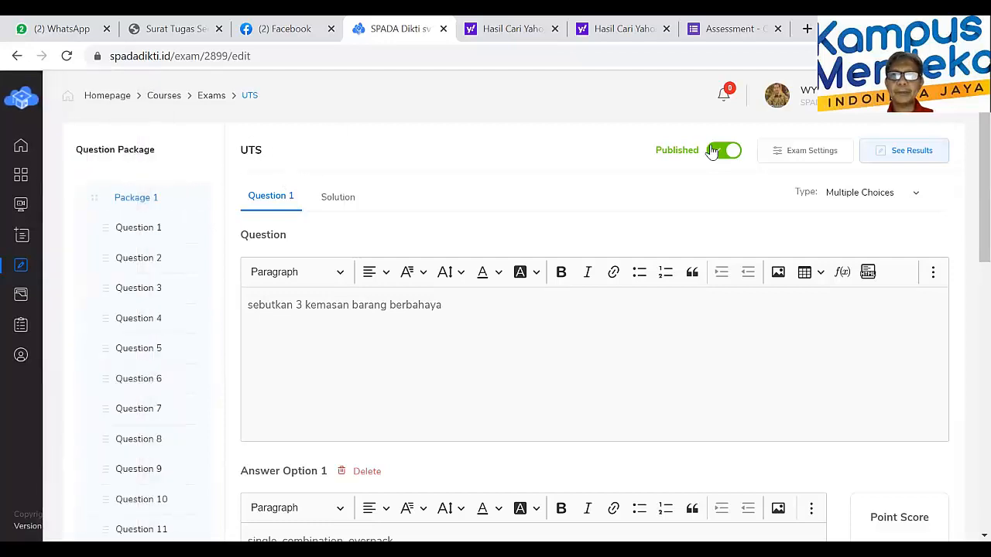
pyautogui.click(213, 97)
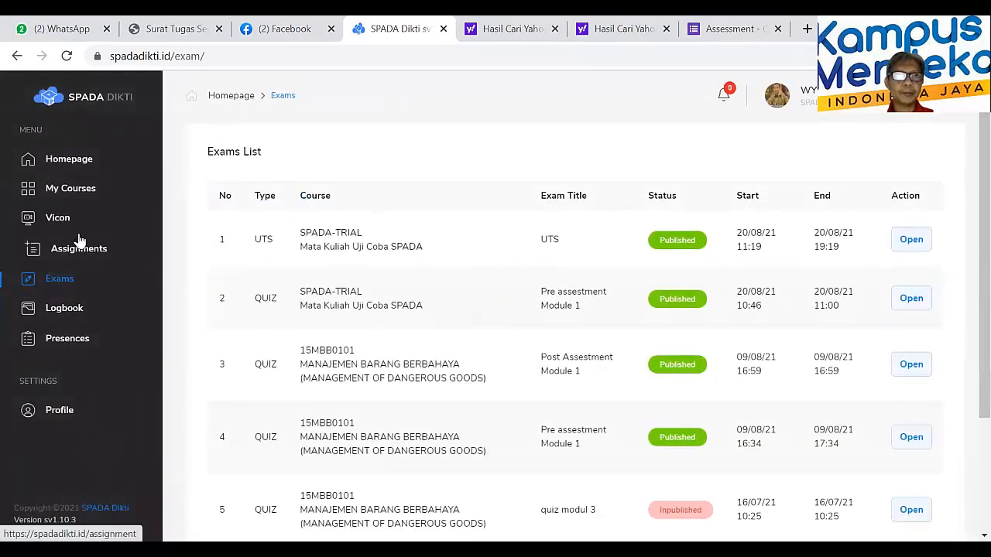
pyautogui.click(81, 189)
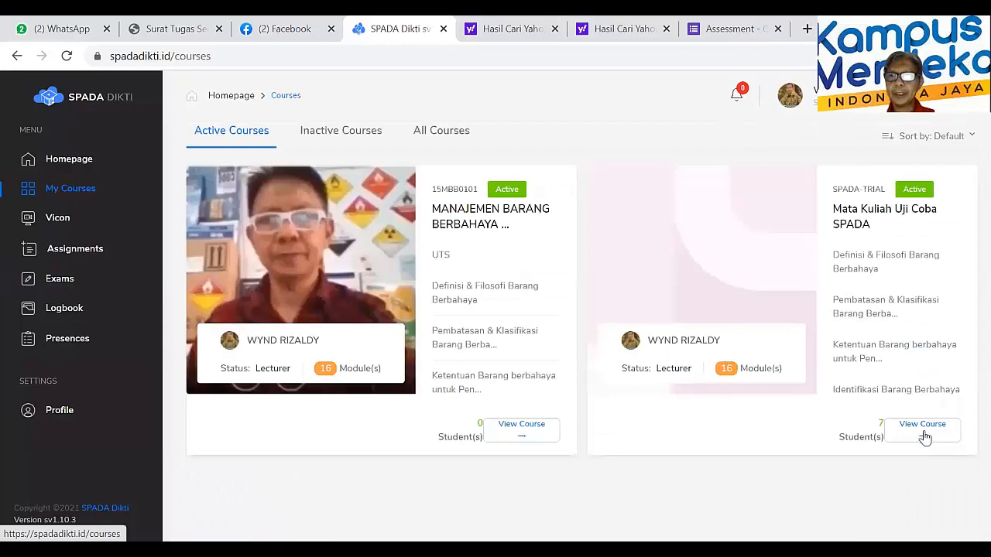
pyautogui.click(918, 434)
# - Open the untitled submodule under Module 8 UTS (Mid test) in the course preview
pyautogui.scroll(-2, 294, 381)
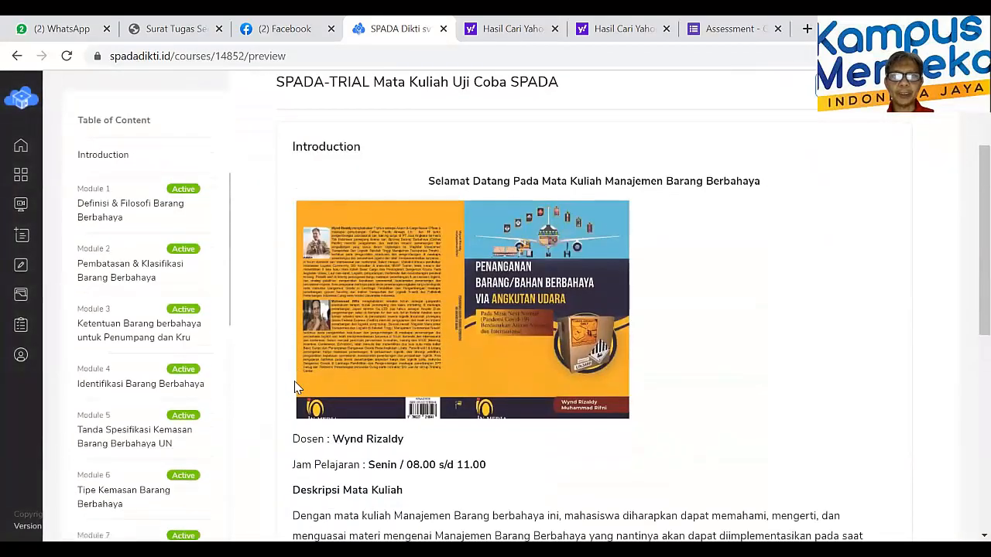
pyautogui.scroll(-3, 177, 354)
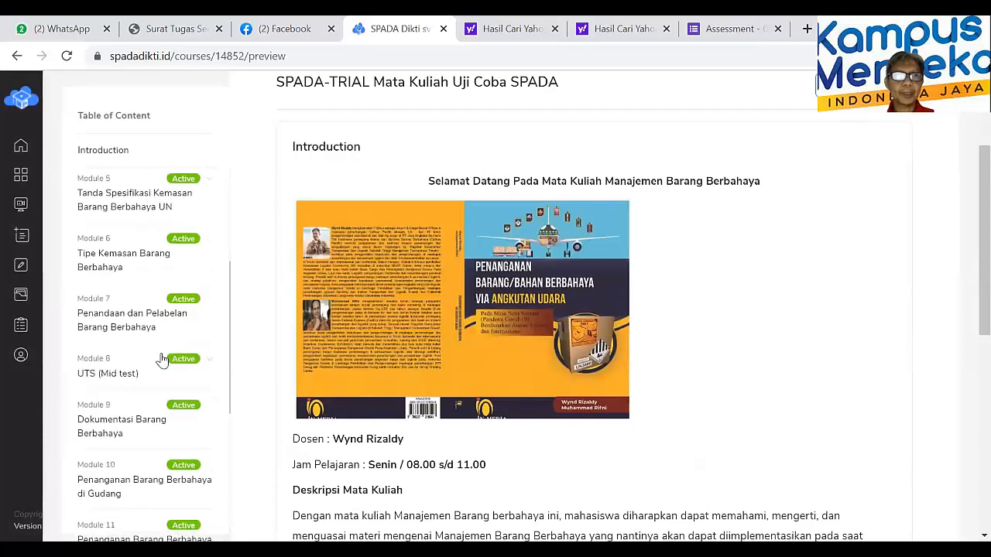
pyautogui.click(114, 373)
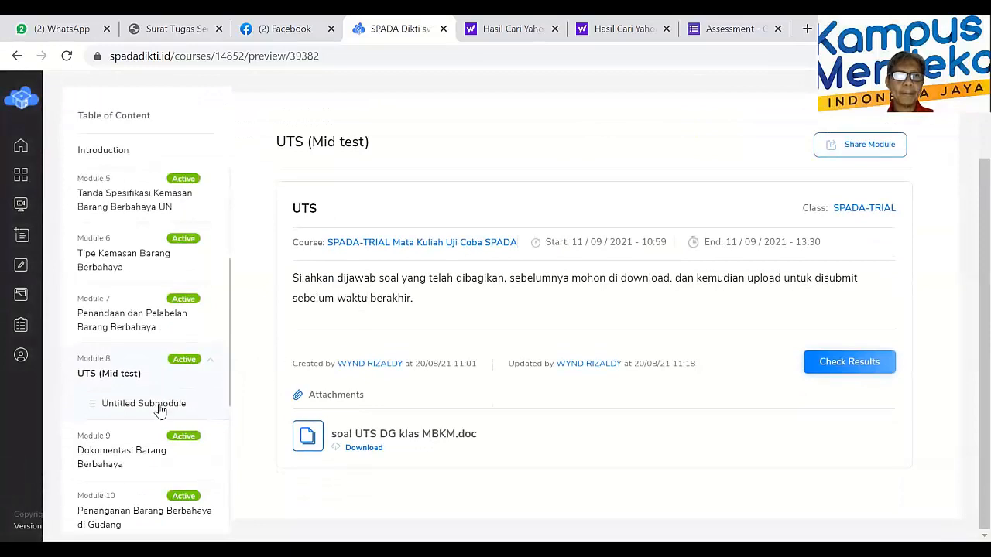
pyautogui.click(159, 411)
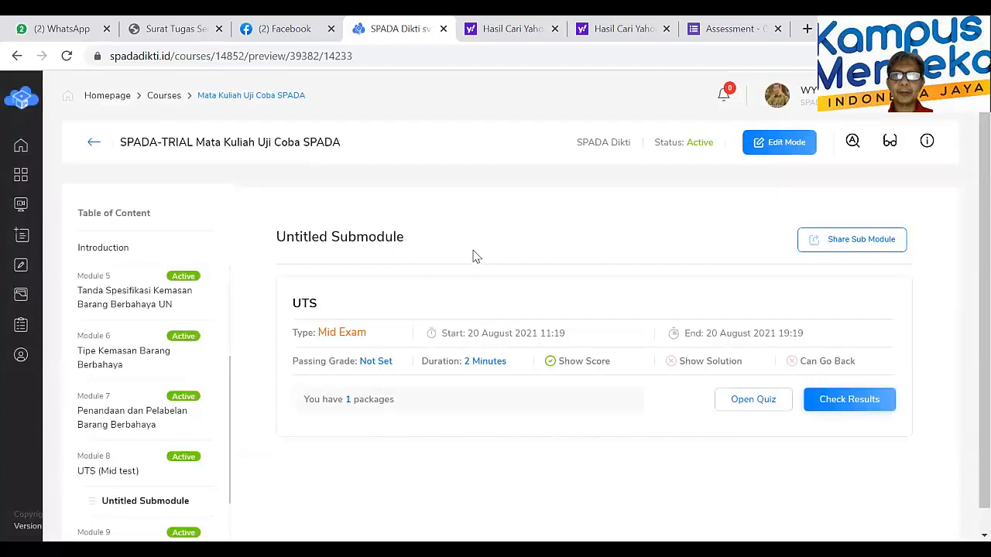
# - Switch the course to editing and rename the untitled submodule in Module 8 as UTS, saving the new name
pyautogui.click(780, 149)
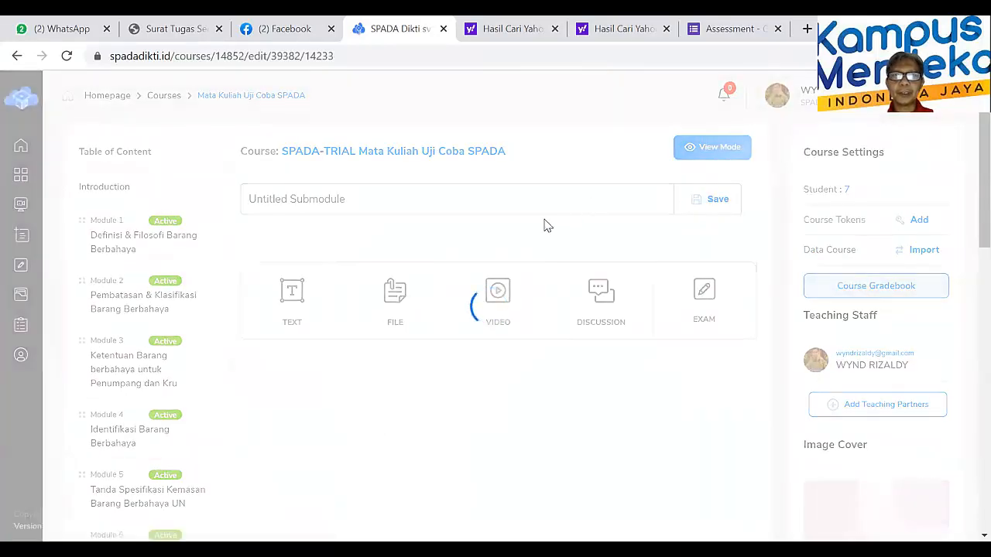
pyautogui.moveTo(349, 199); pyautogui.dragTo(324, 199)
pyautogui.moveTo(260, 215); pyautogui.dragTo(220, 224)
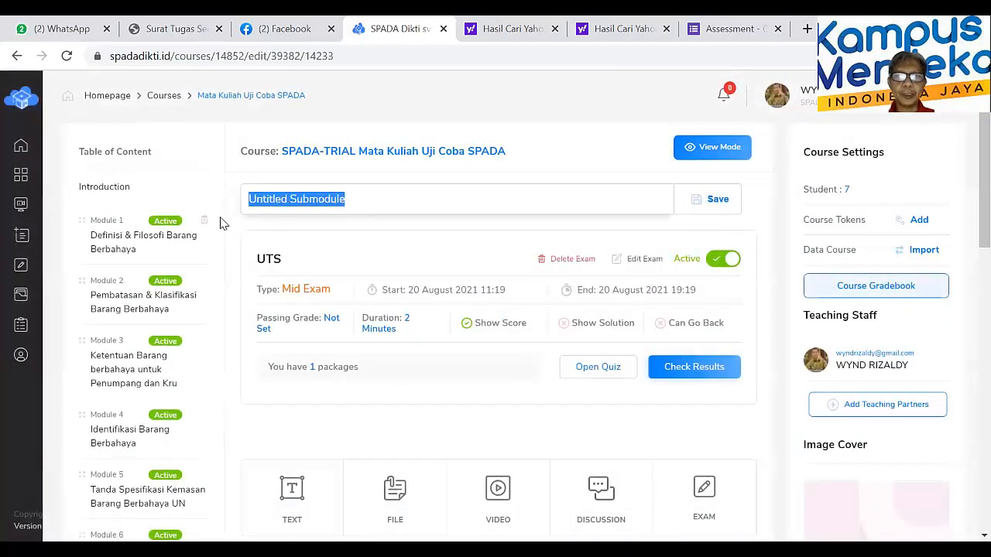
pyautogui.write('UTS')
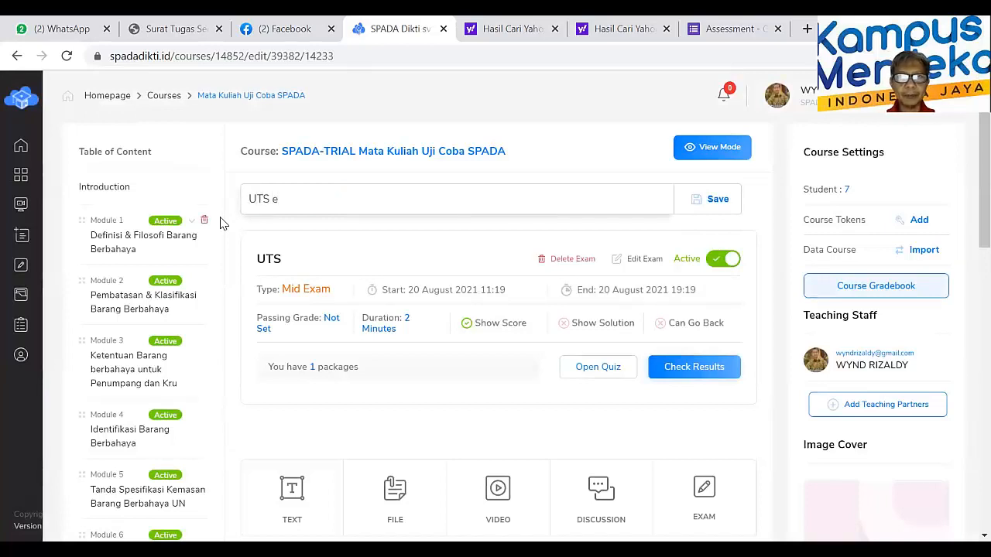
pyautogui.click(727, 211)
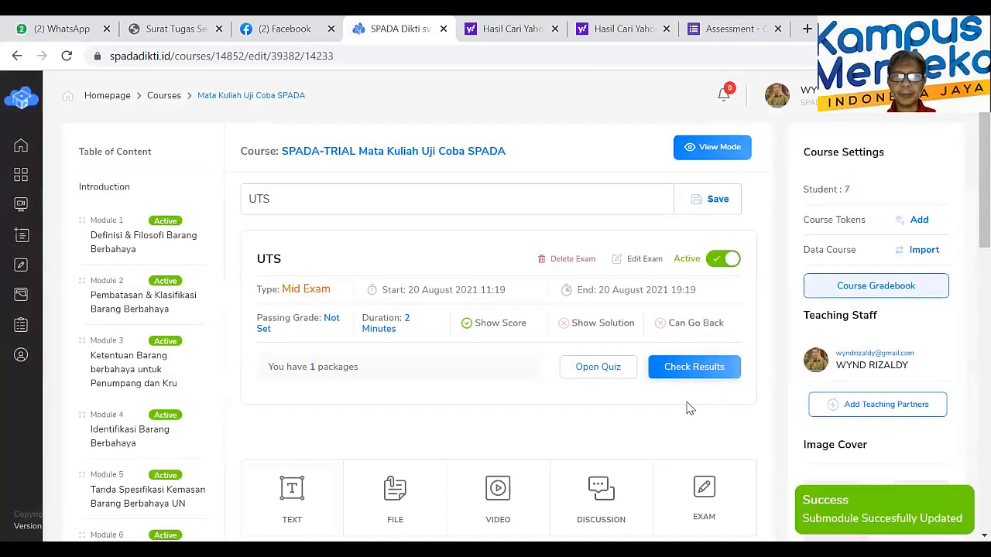
# - Open the UTS exam from its submodule and reopen it from the list of exams
pyautogui.scroll(-1, 689, 409)
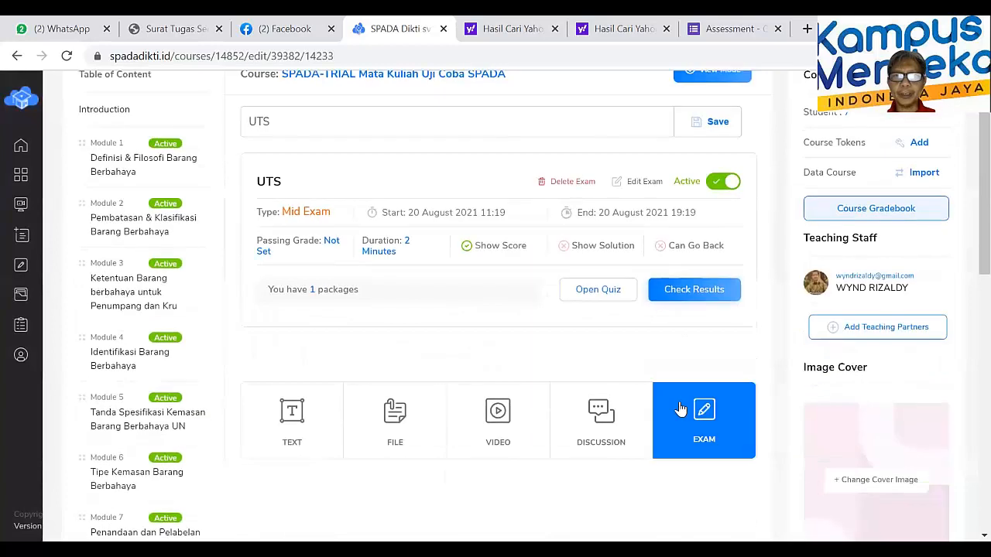
pyautogui.click(610, 299)
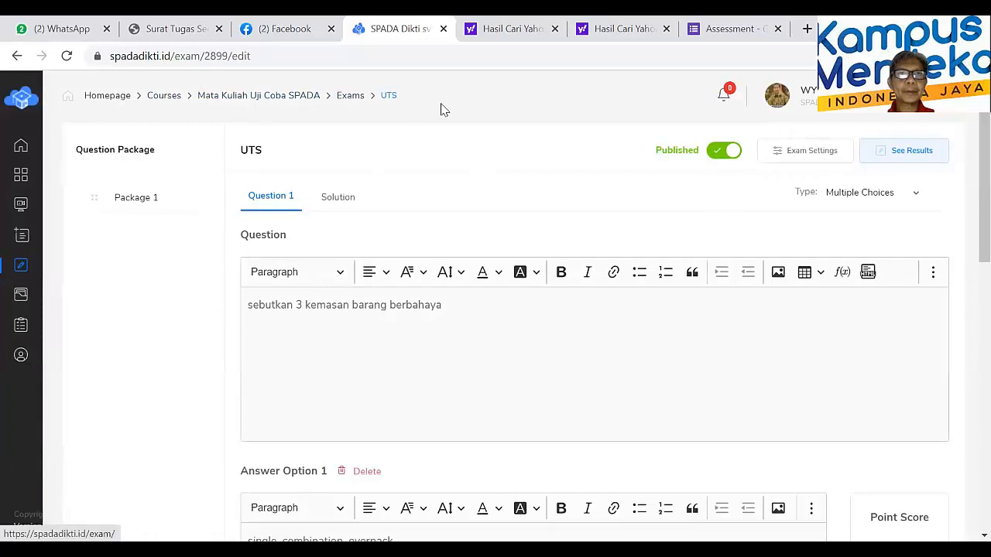
pyautogui.click(405, 108)
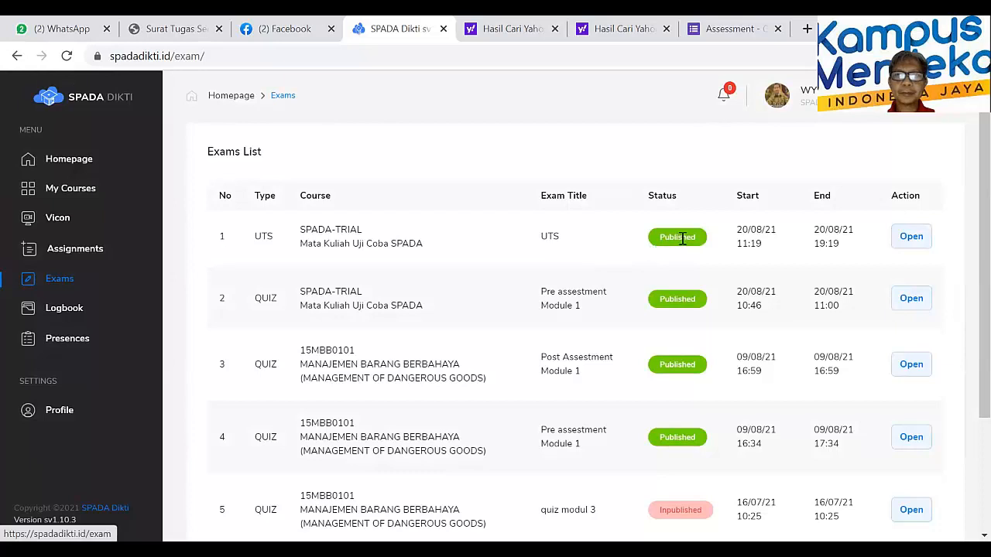
pyautogui.click(921, 246)
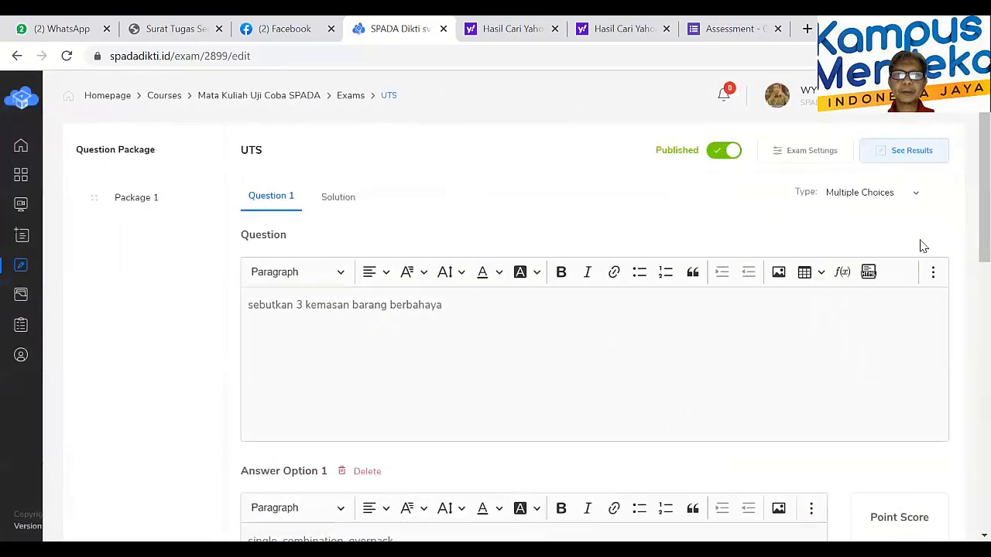
# - Review the UTS exam's settings, including introduction, schedule, duration, score, solution and go-back options, and submit them
pyautogui.click(824, 158)
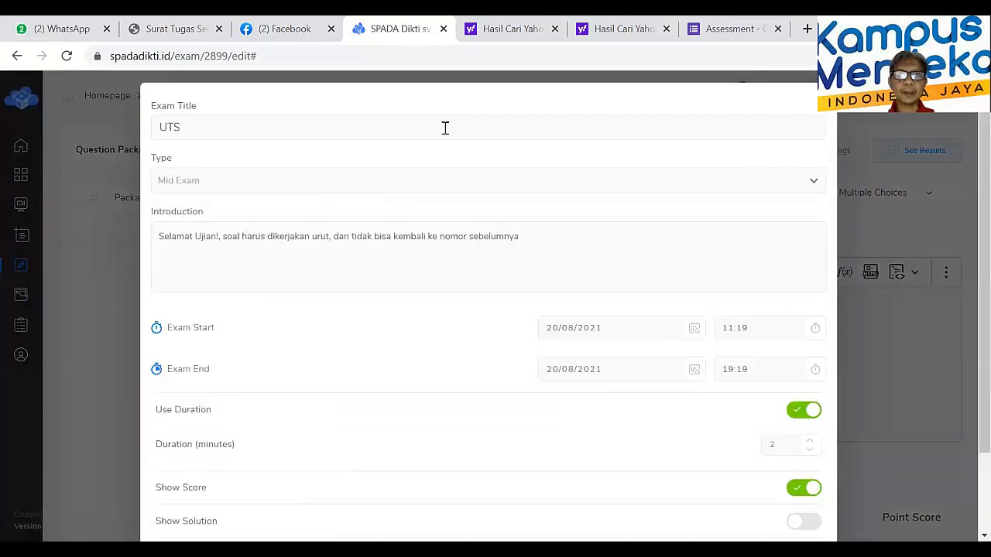
pyautogui.scroll(-2, 681, 356)
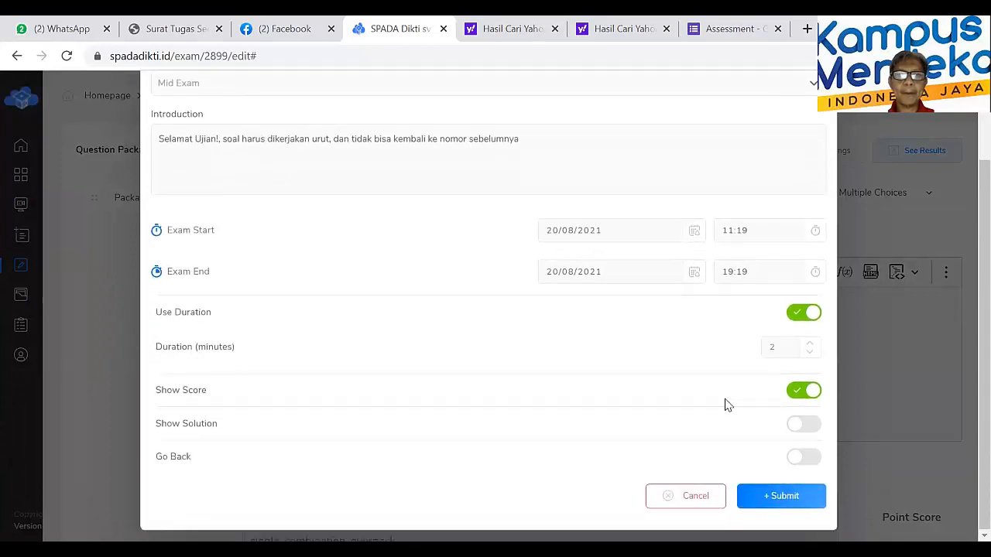
pyautogui.click(798, 496)
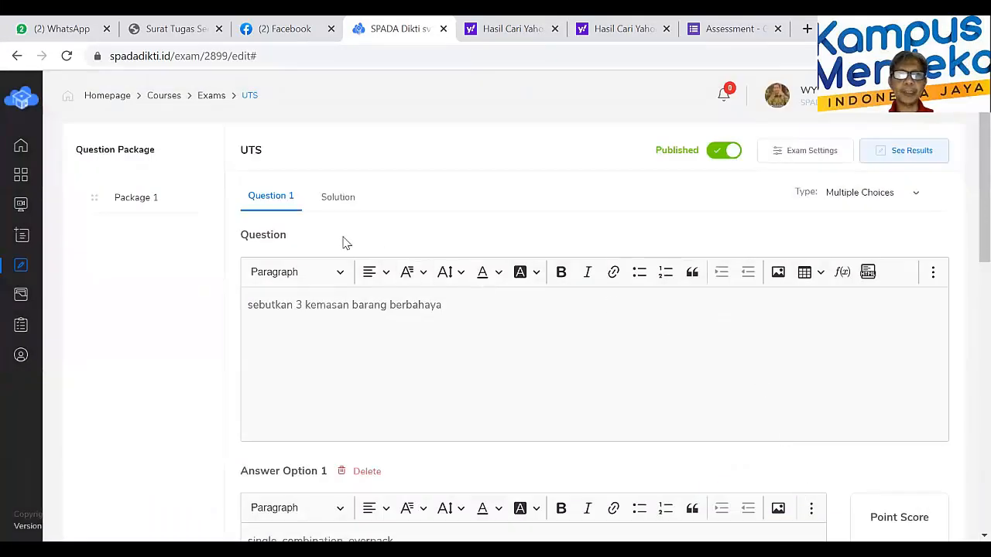
# - Preview Package 1 of the UTS exam and examine questions 1 to 4, going back once from question 3 to question 2
pyautogui.click(137, 200)
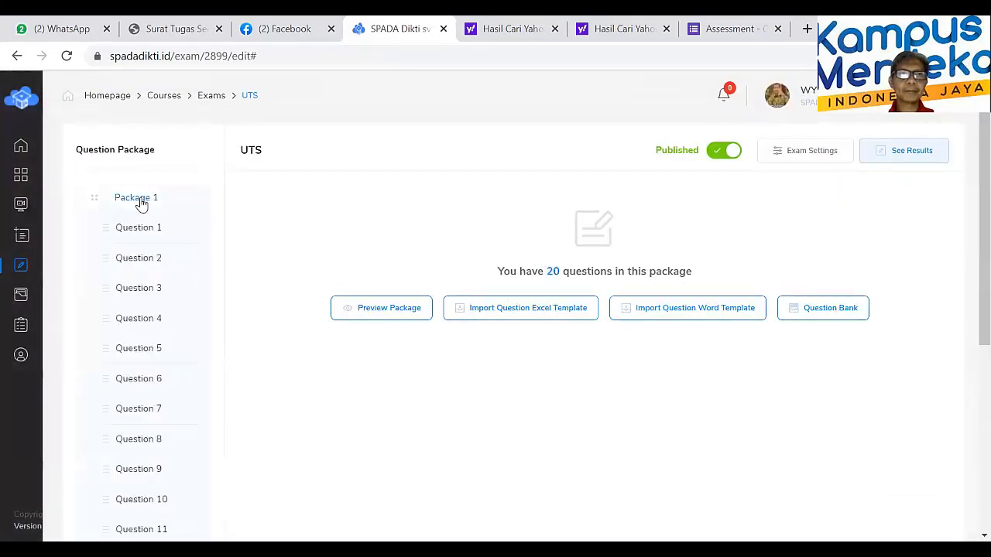
pyautogui.click(412, 314)
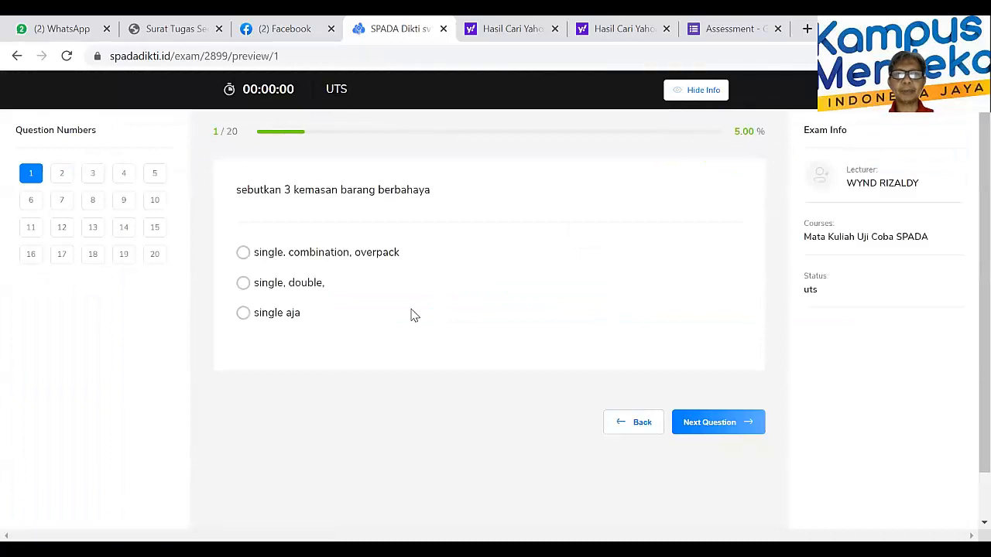
pyautogui.click(702, 424)
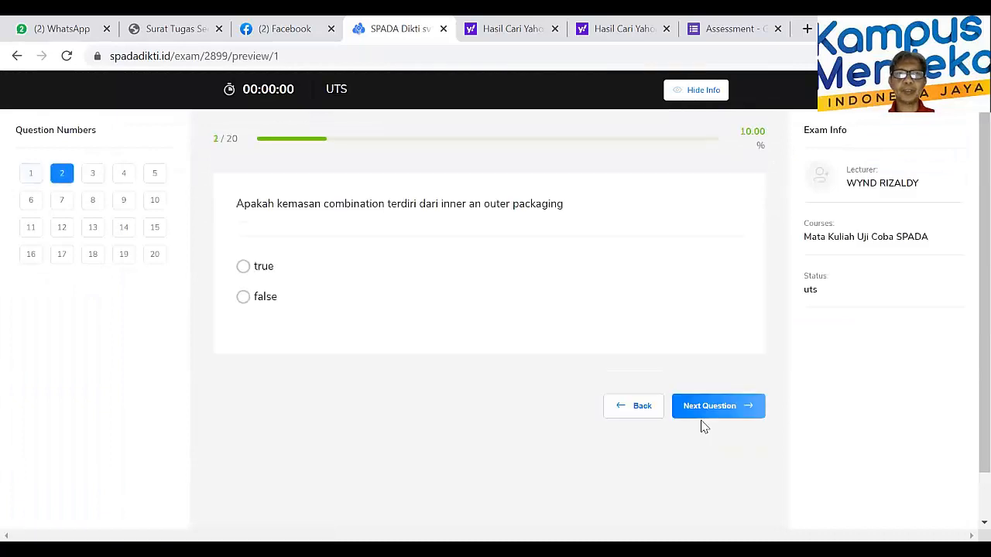
pyautogui.click(704, 410)
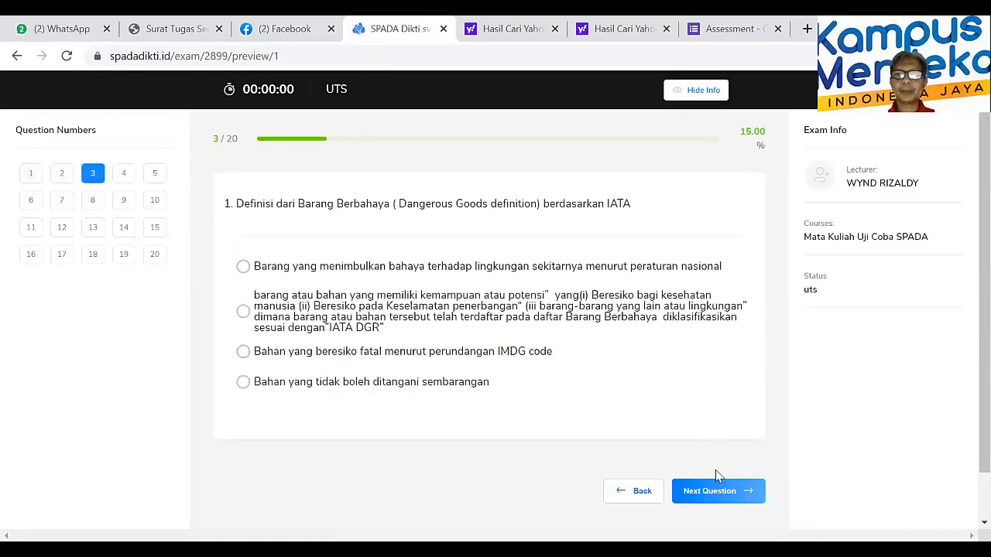
pyautogui.click(641, 494)
pyautogui.click(715, 408)
pyautogui.click(721, 483)
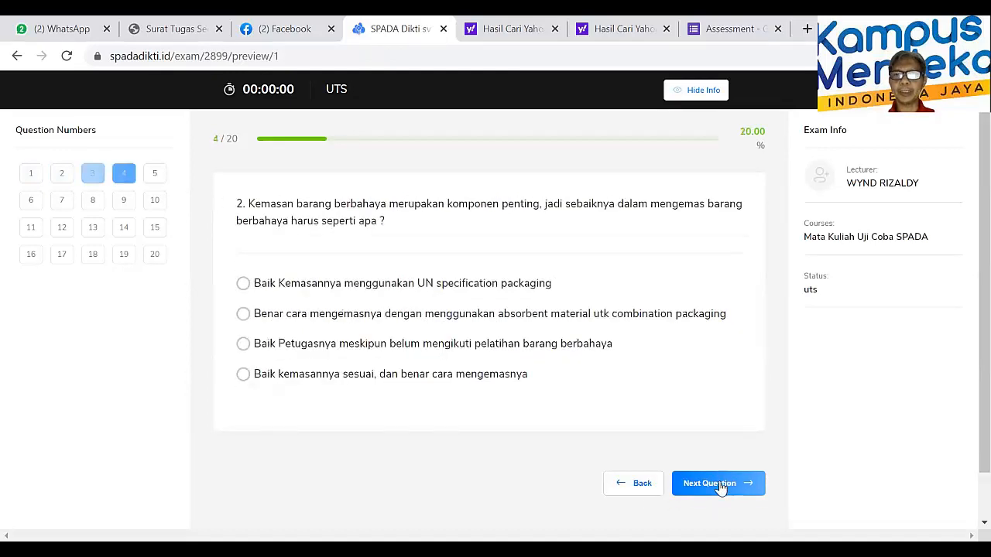
# - Page through the Package 1 preview up to question 13 and go back to question 11
pyautogui.click(722, 484)
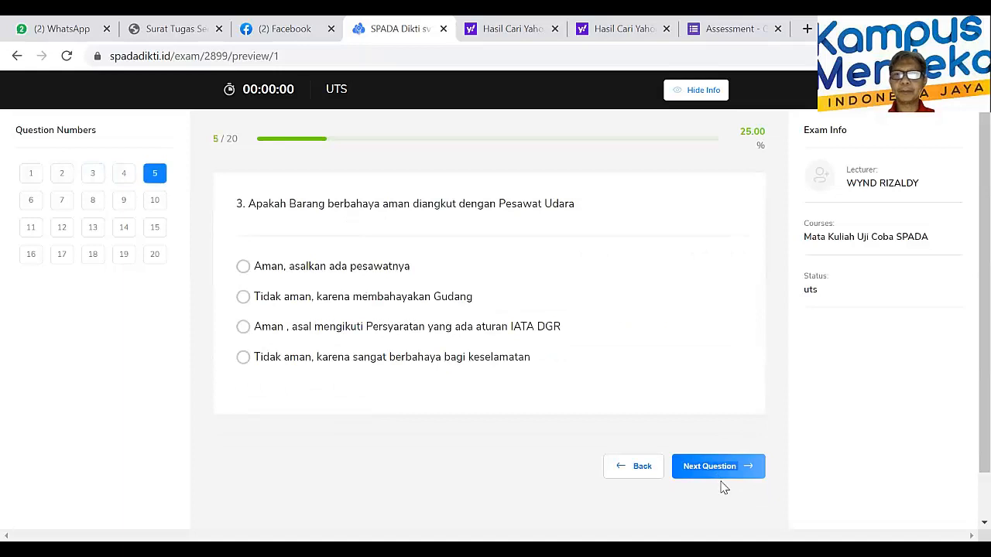
pyautogui.click(722, 469)
pyautogui.doubleClick(722, 468)
pyautogui.click(722, 468)
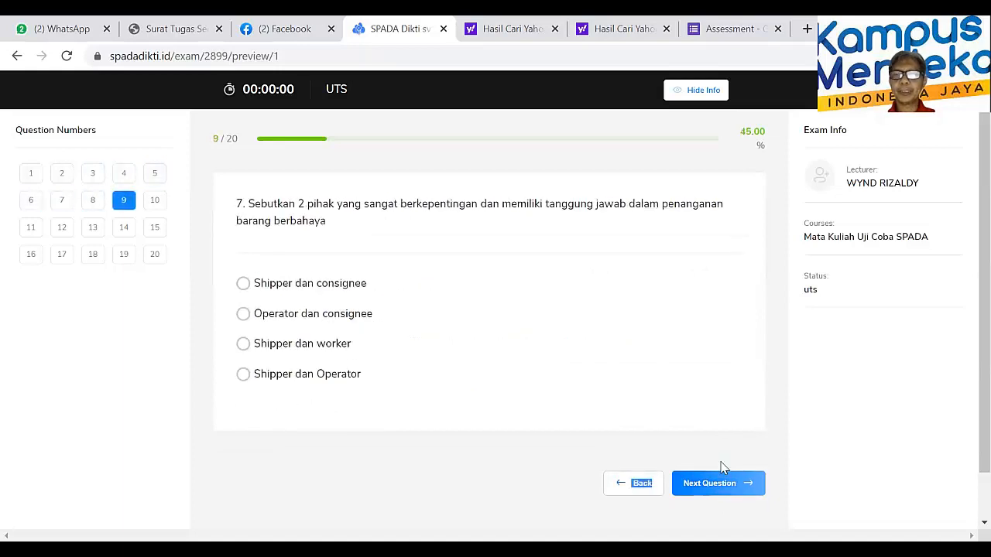
pyautogui.click(724, 483)
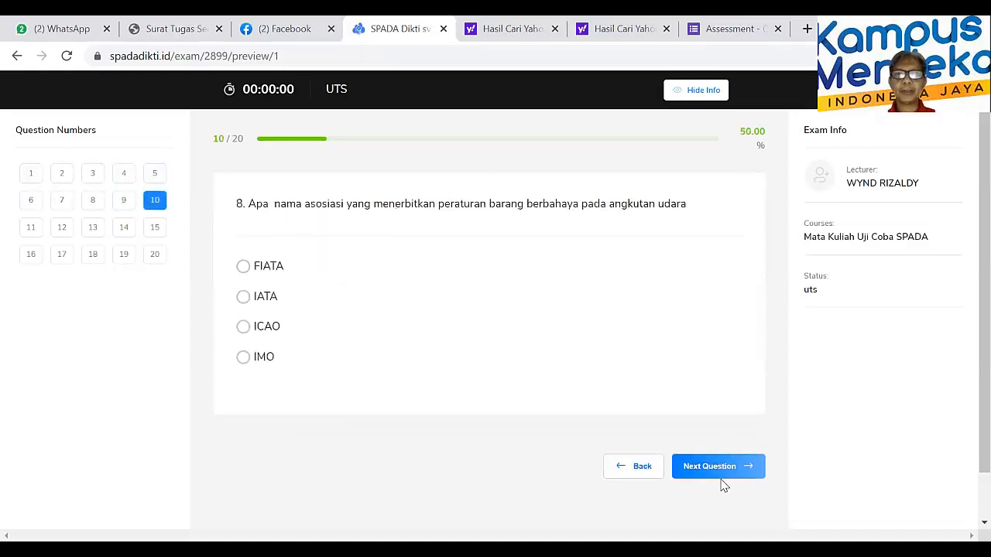
pyautogui.click(721, 469)
pyautogui.click(722, 469)
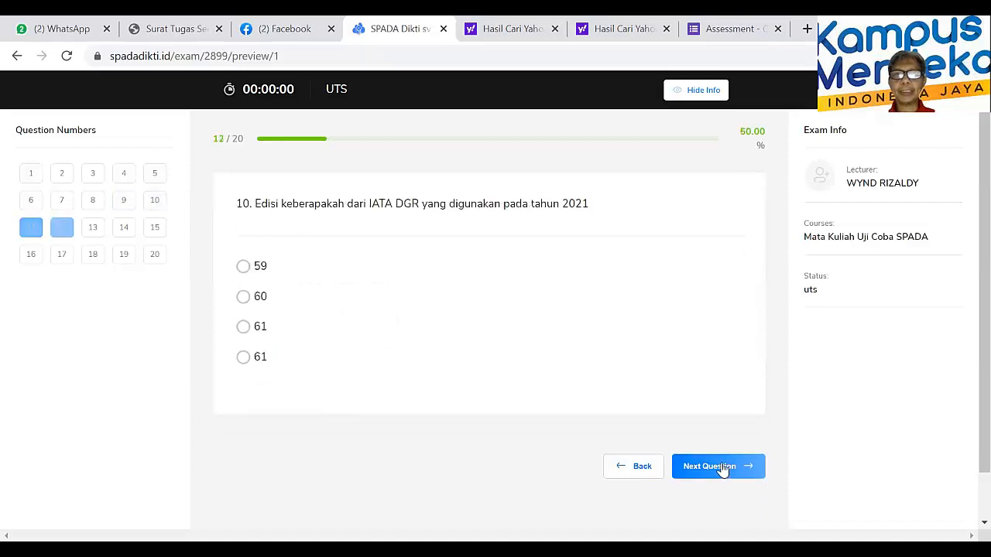
pyautogui.click(723, 469)
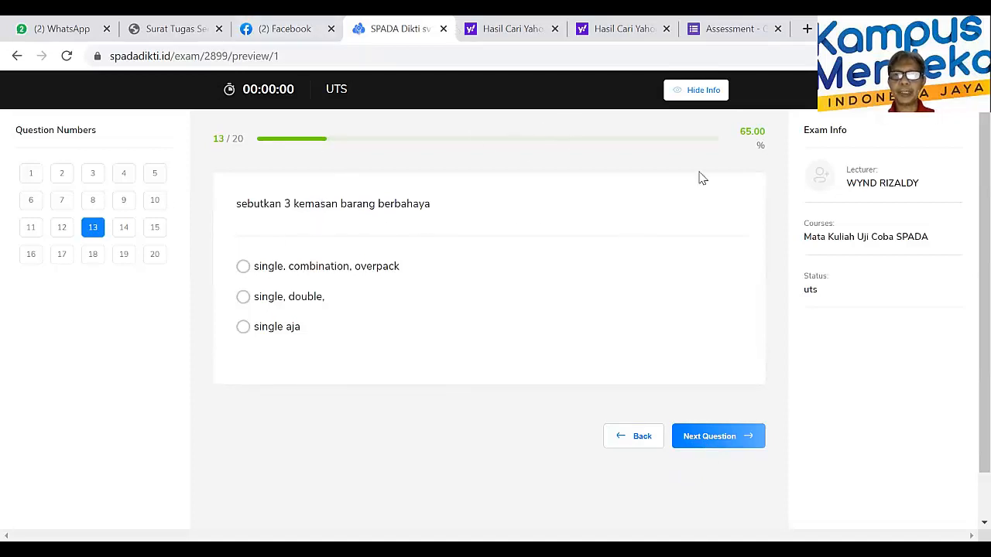
pyautogui.click(630, 439)
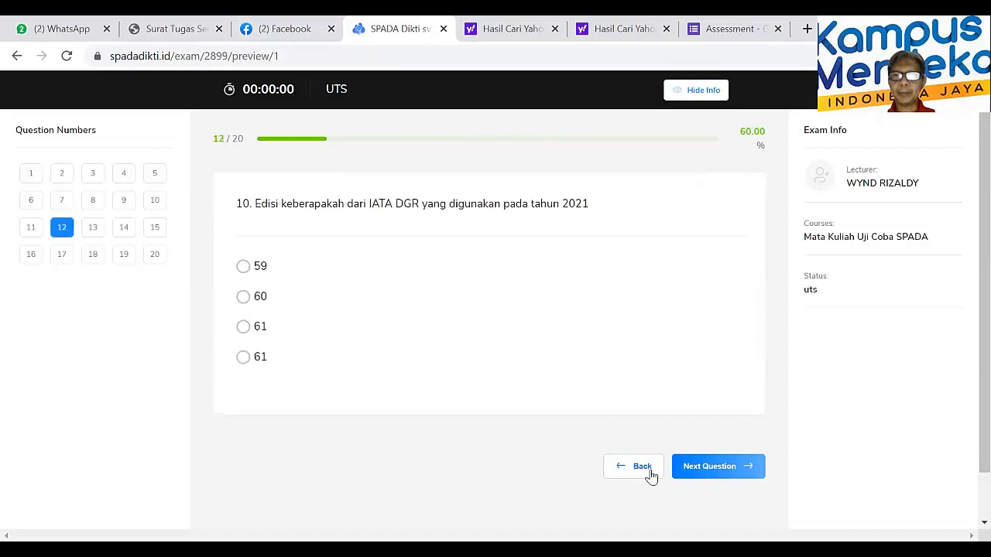
pyautogui.click(646, 474)
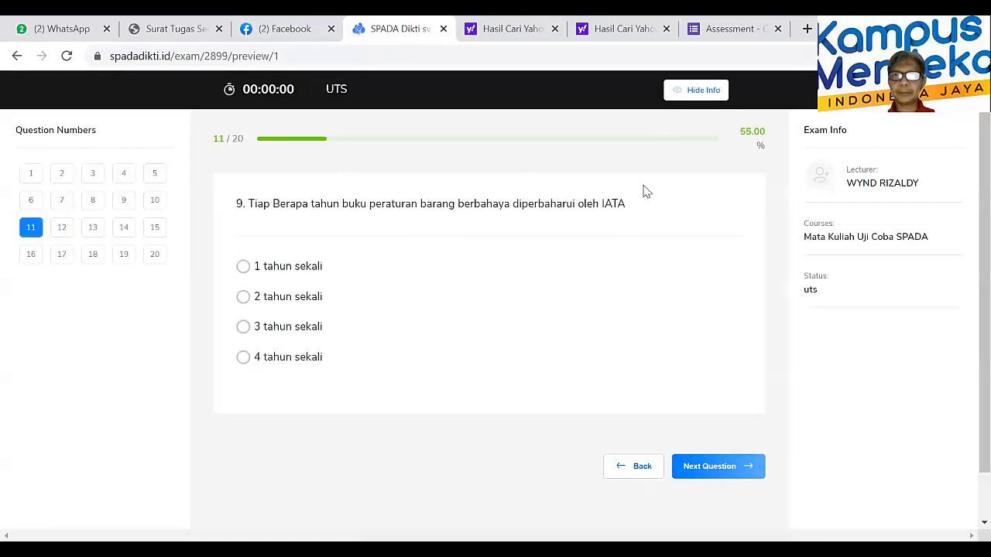